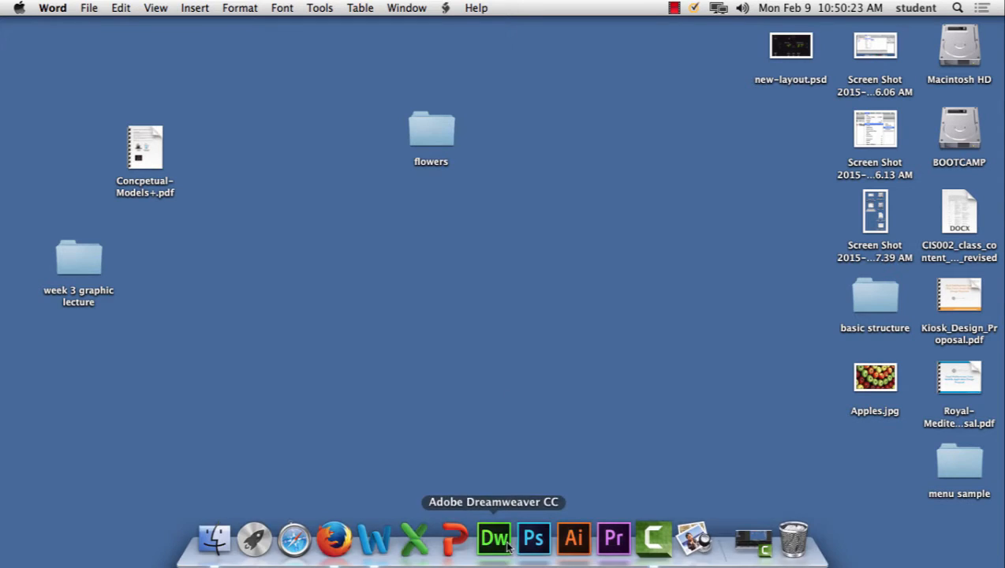
Open Adobe Dreamweaver CC and start setting up a new site named "backgrounds"
click(506, 548)
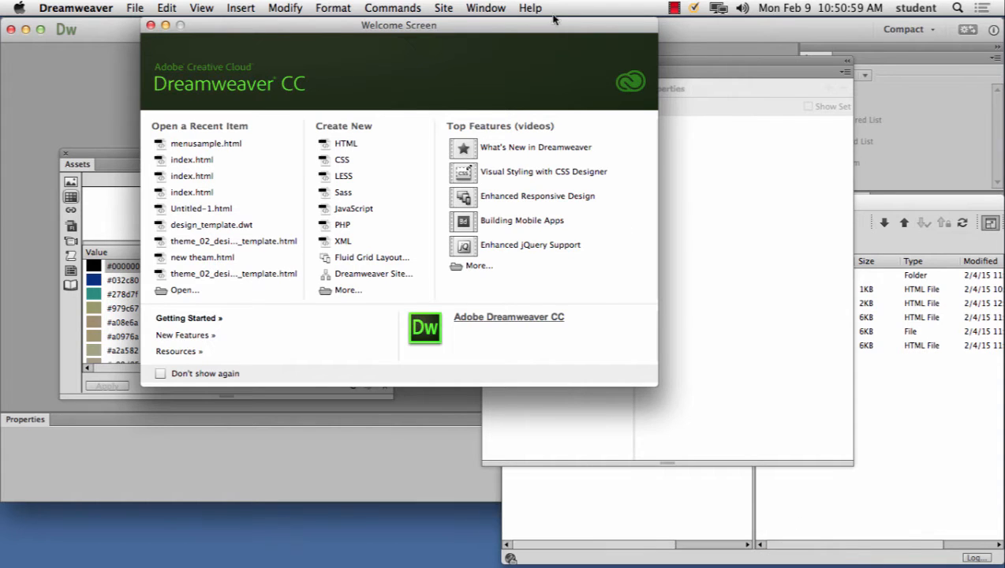
click(454, 8)
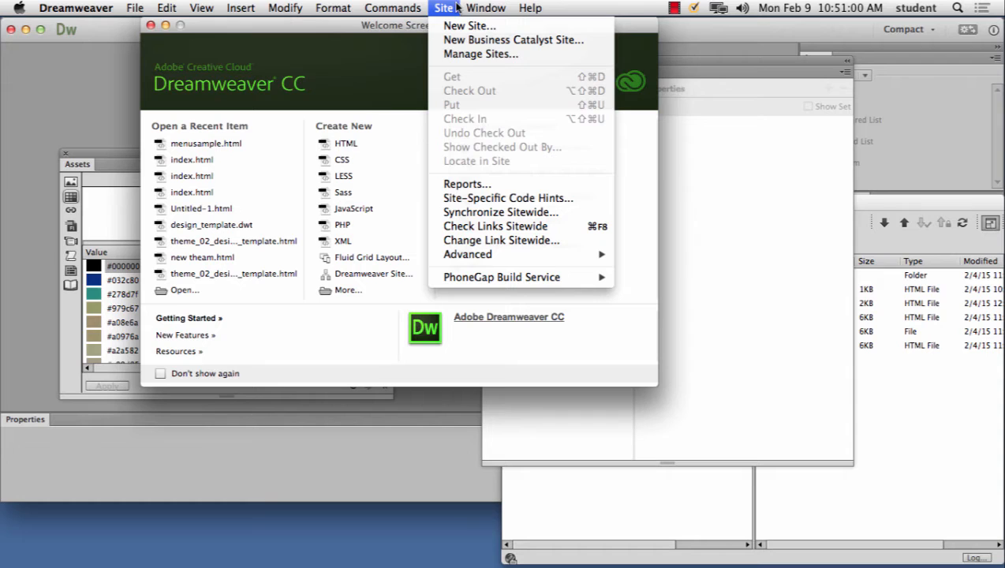
click(455, 26)
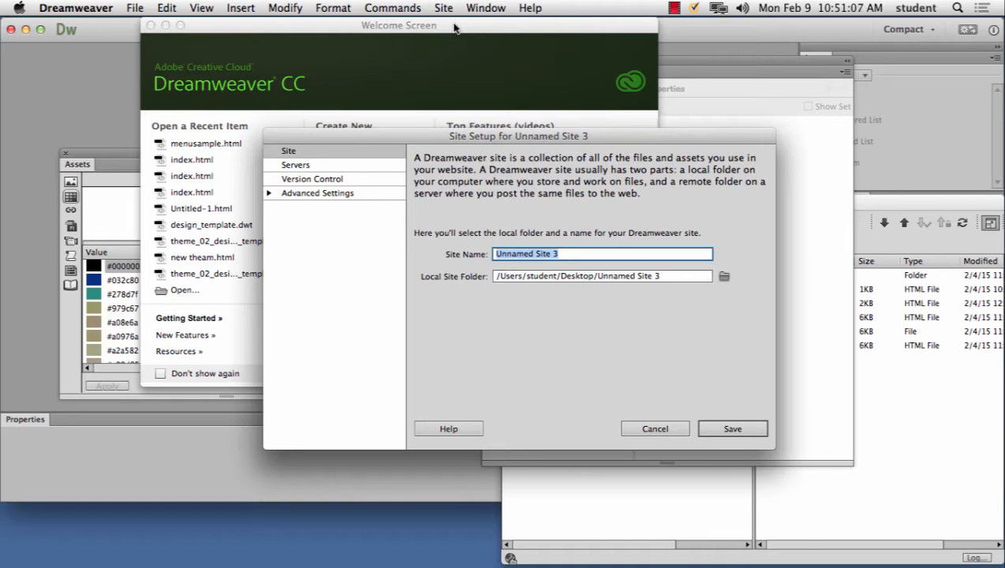
text(backgounds)
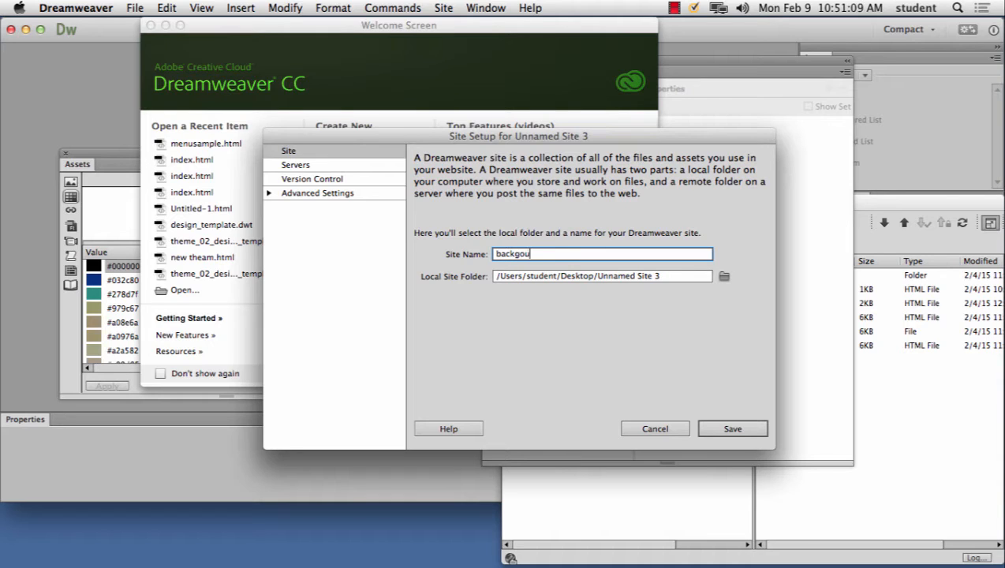
click(518, 254)
text(rounds)
shift+click(573, 253)
drag(452, 254, 420, 252)
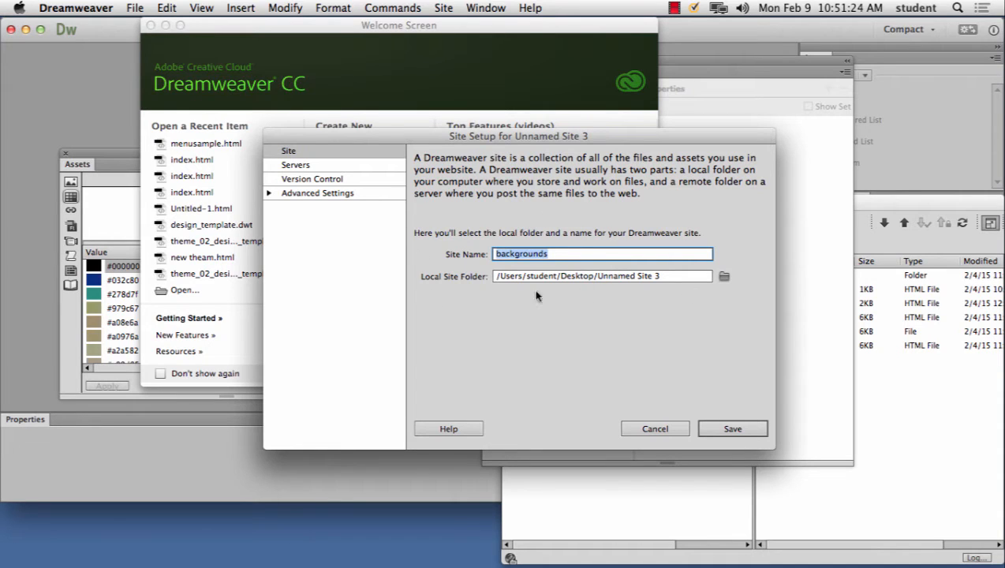
Set the site's local folder to "week 3 graphic lecture" on the Desktop, save the site setup and dismiss the Welcome Screen
click(724, 277)
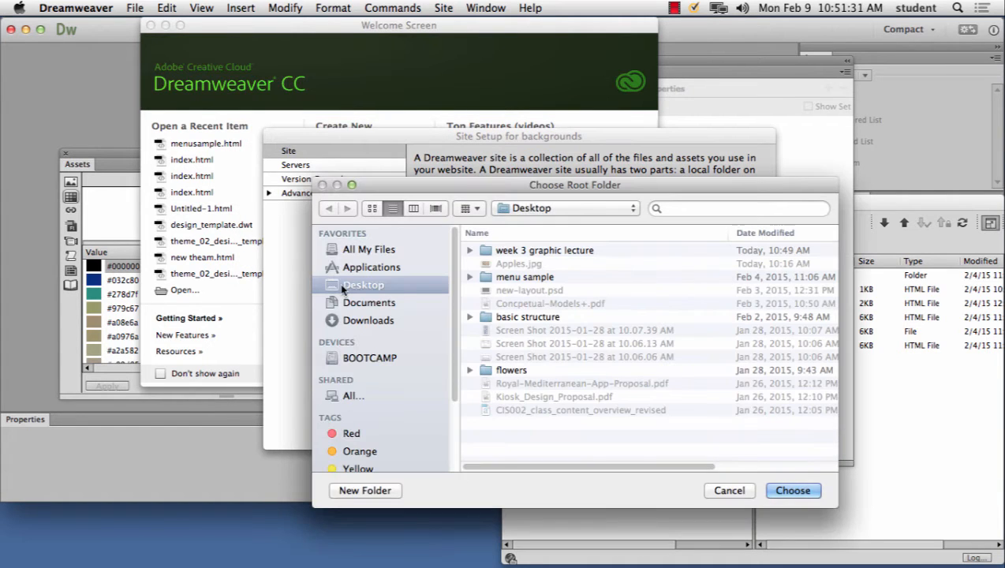
click(530, 250)
click(801, 490)
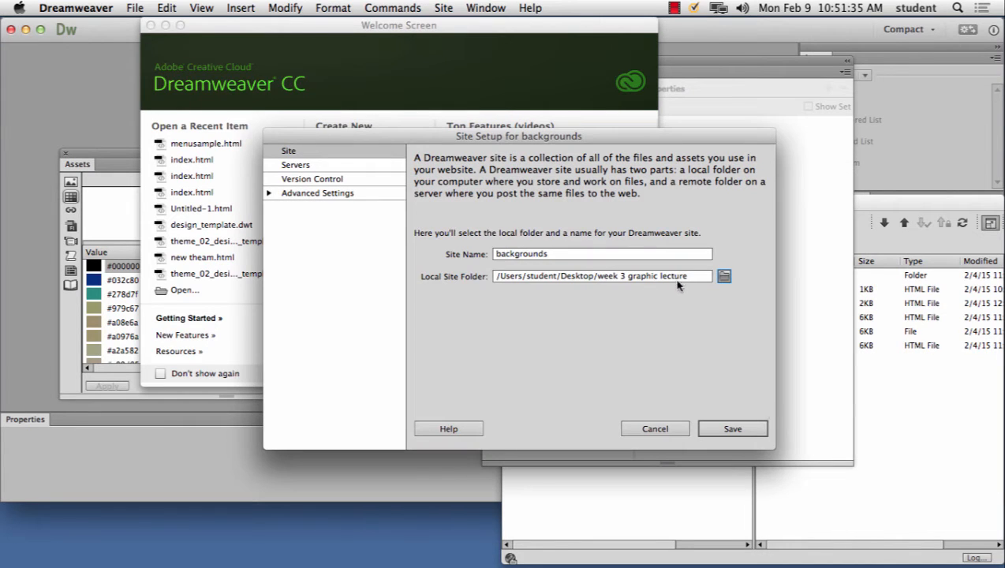
click(723, 278)
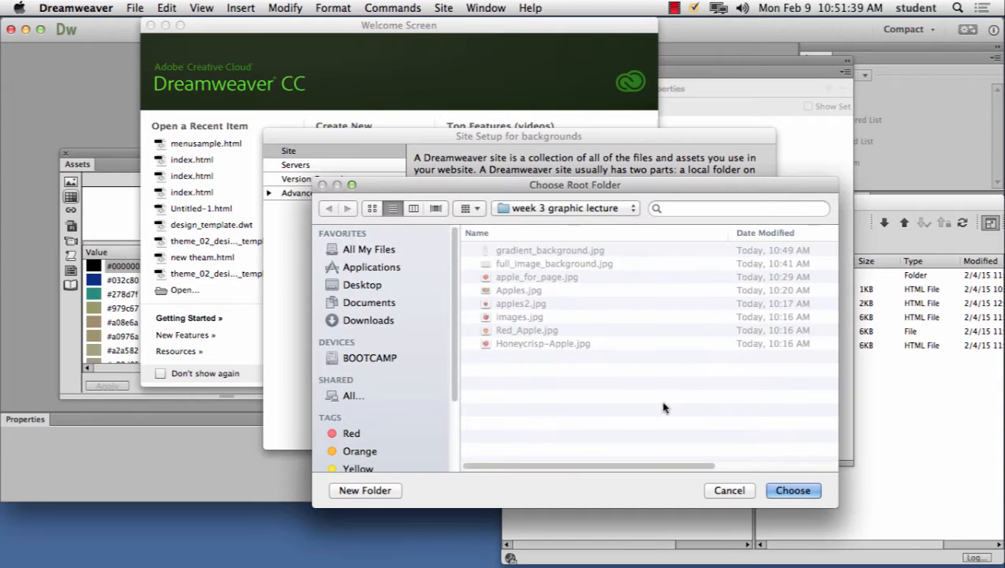
click(787, 494)
click(740, 431)
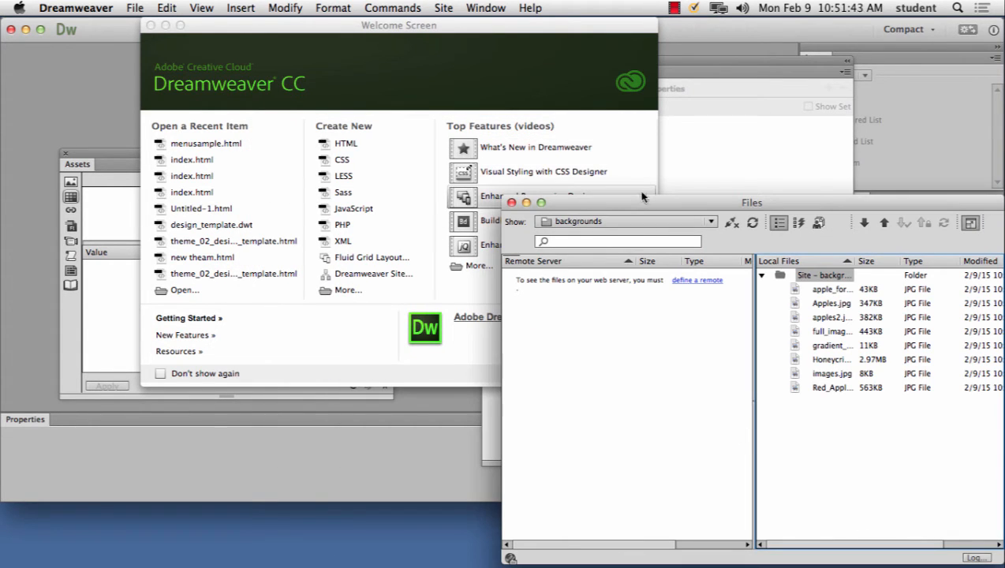
click(150, 26)
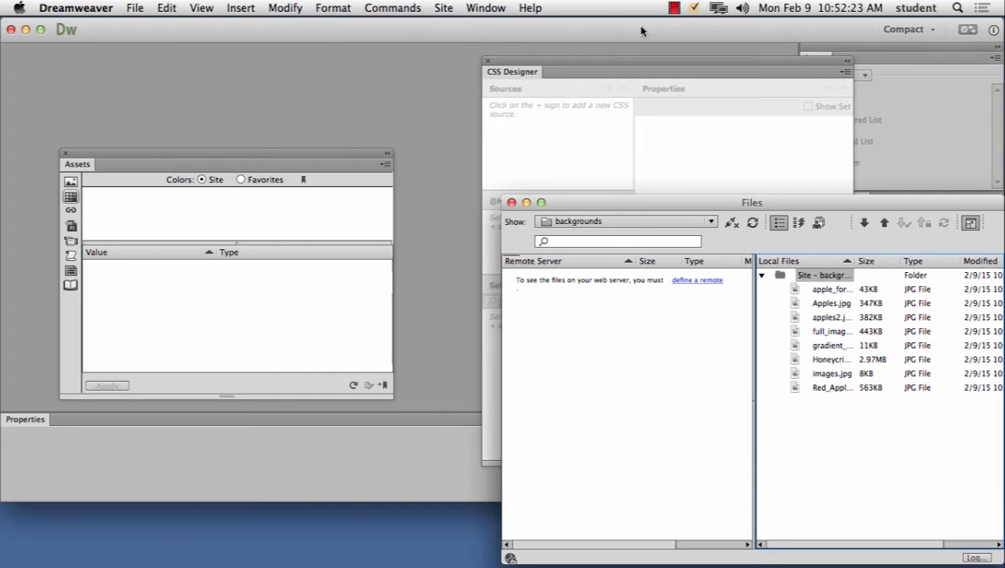
Force quit the unresponsive Firefox browser
click(348, 556)
click(331, 531)
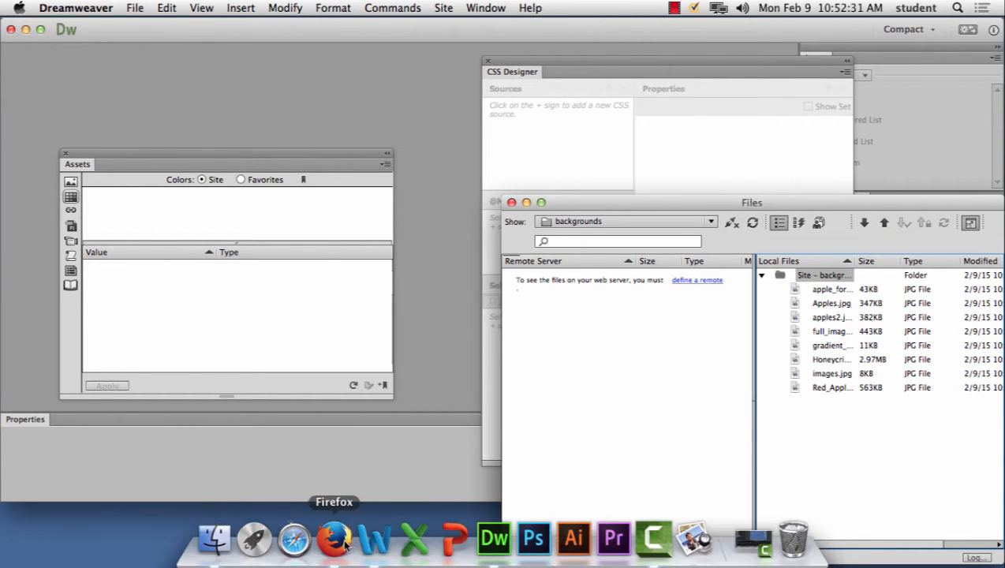
right_click(335, 540)
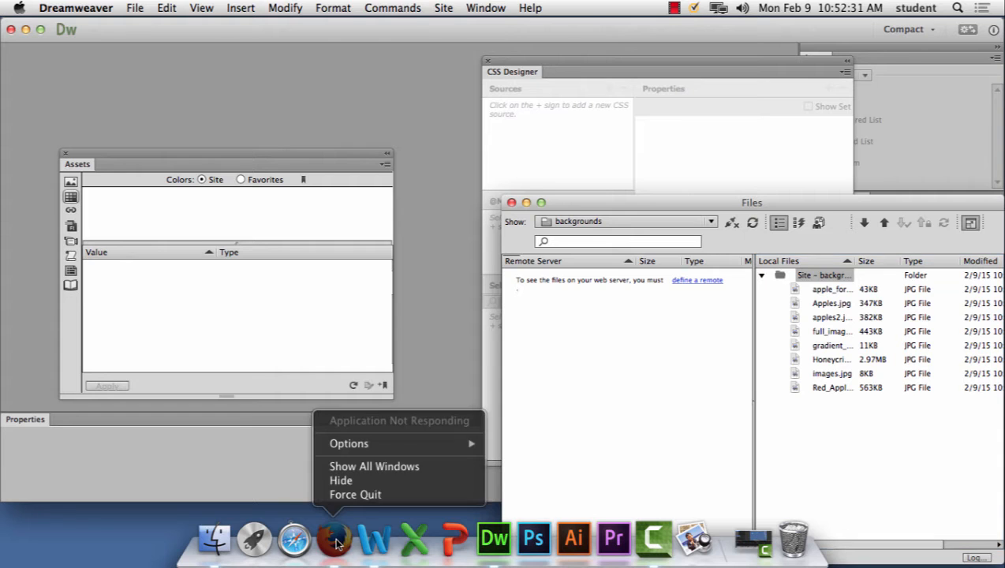
click(368, 460)
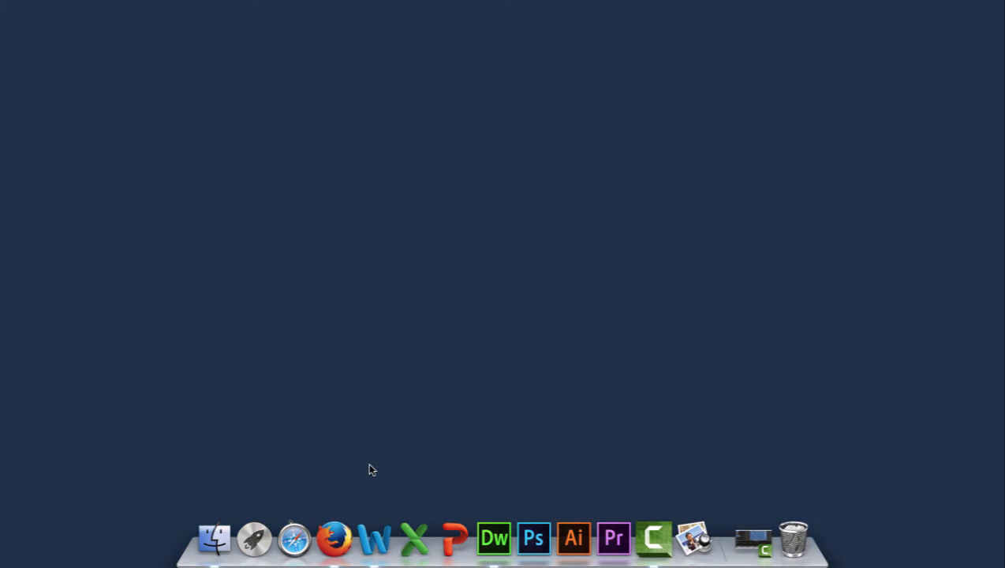
click(335, 543)
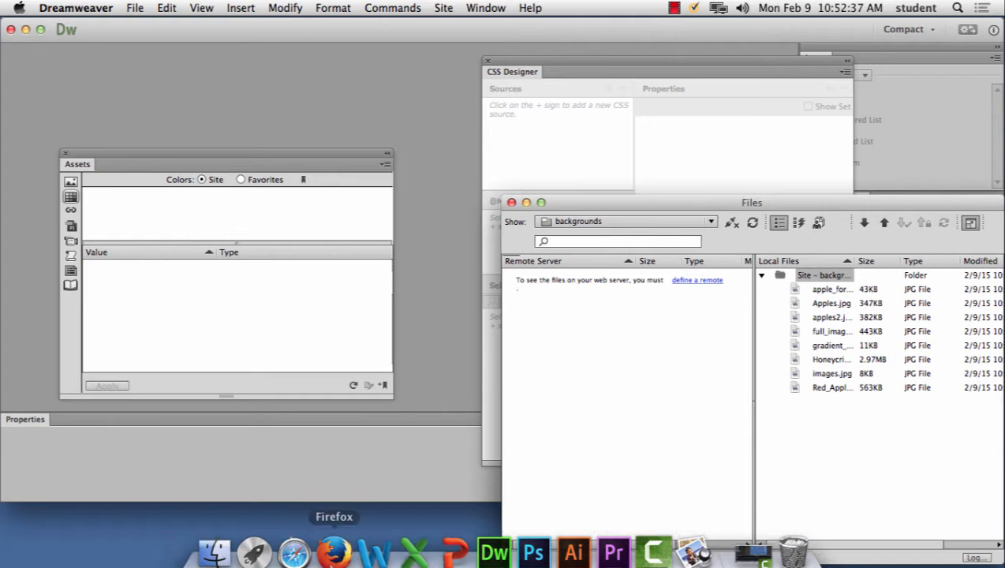
right_click(335, 542)
click(340, 496)
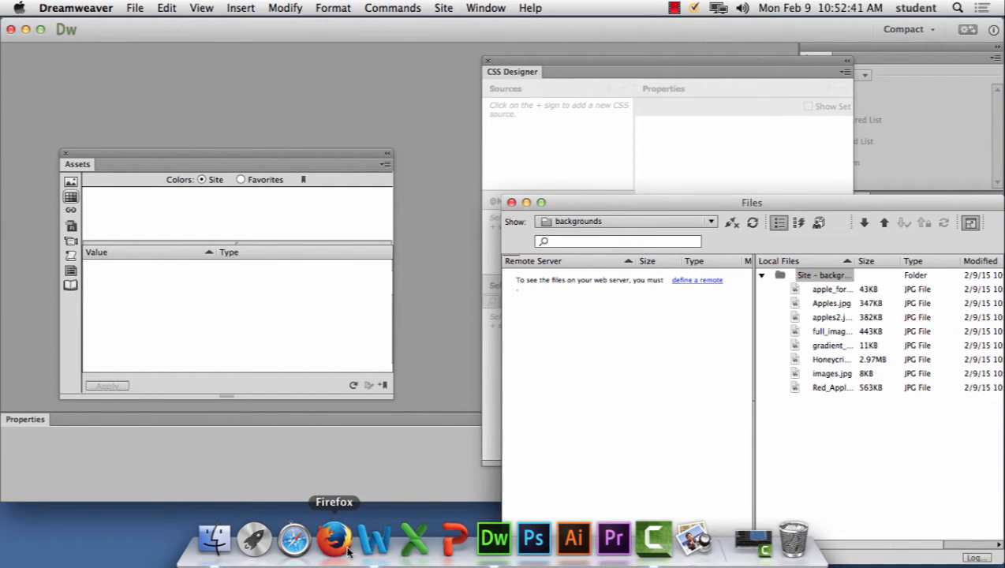
Relaunch Firefox and open the bookmarked digital media site to view its page background
click(332, 539)
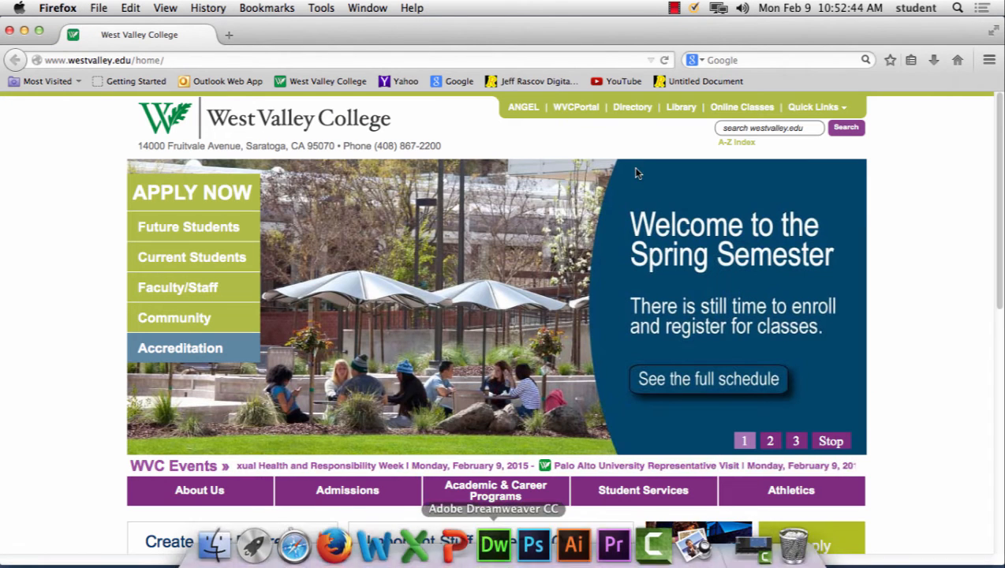
click(544, 82)
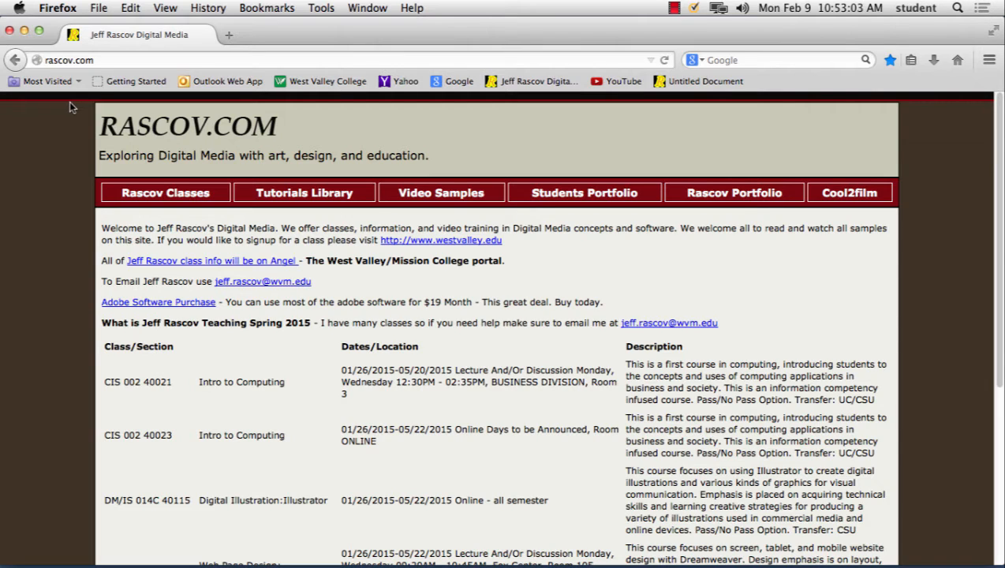
Switch back to Dreamweaver and create a blank HTML page with no layout and the HTML5 doctype
click(494, 539)
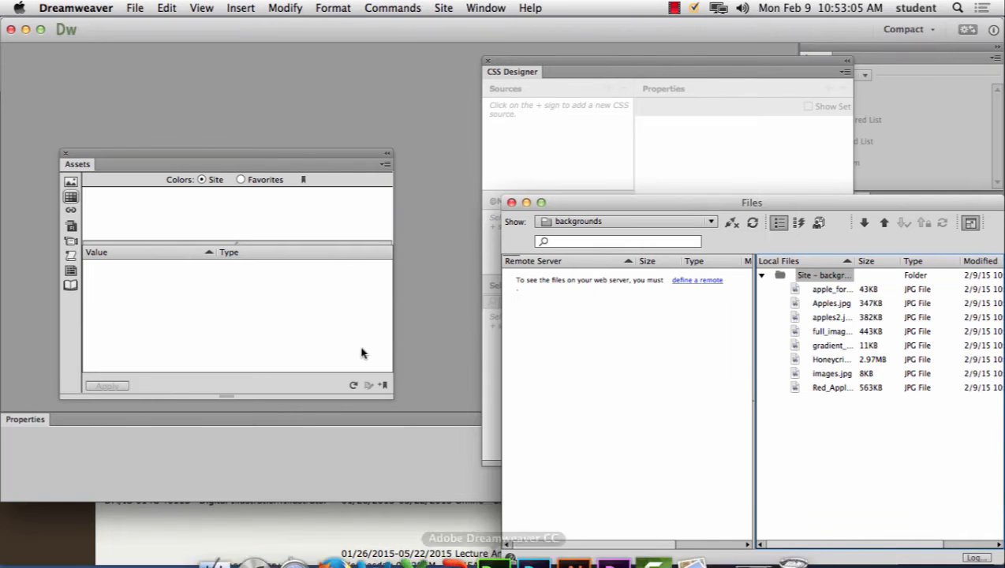
click(136, 8)
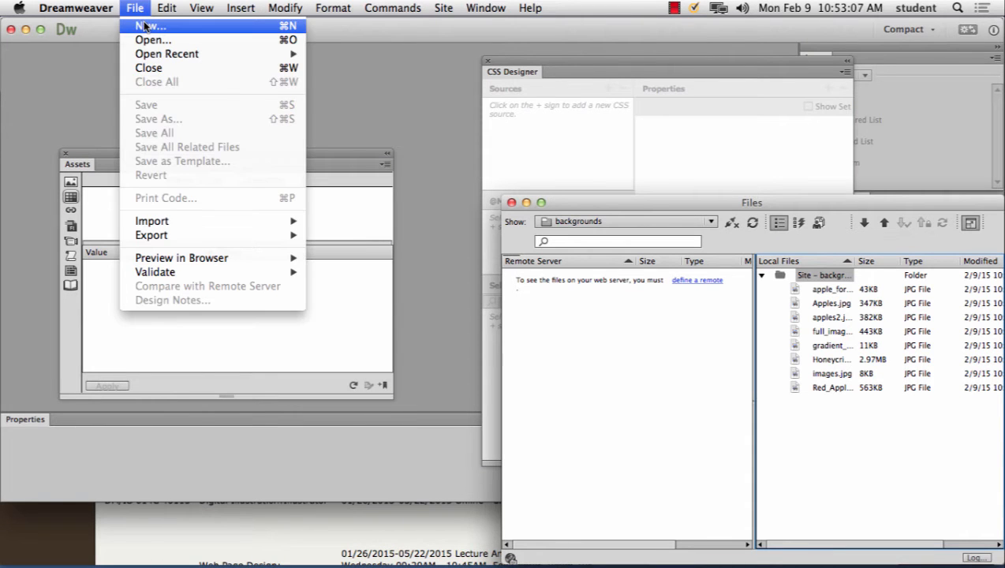
click(146, 27)
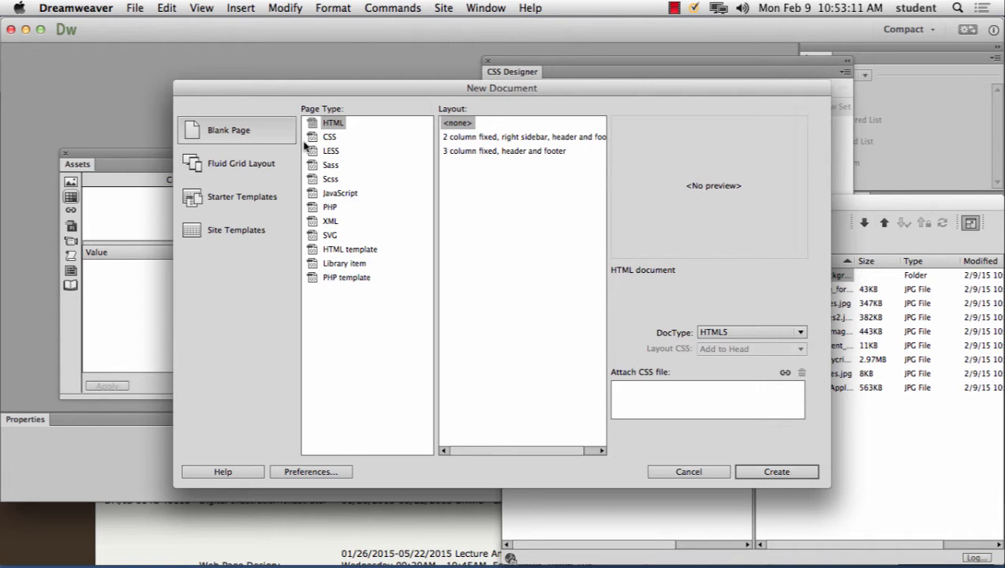
click(323, 126)
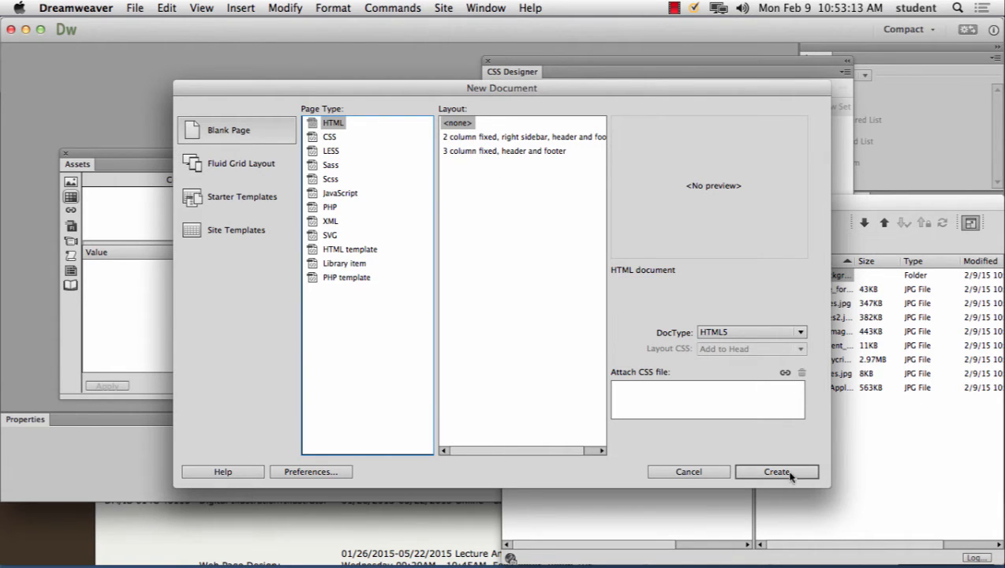
click(777, 472)
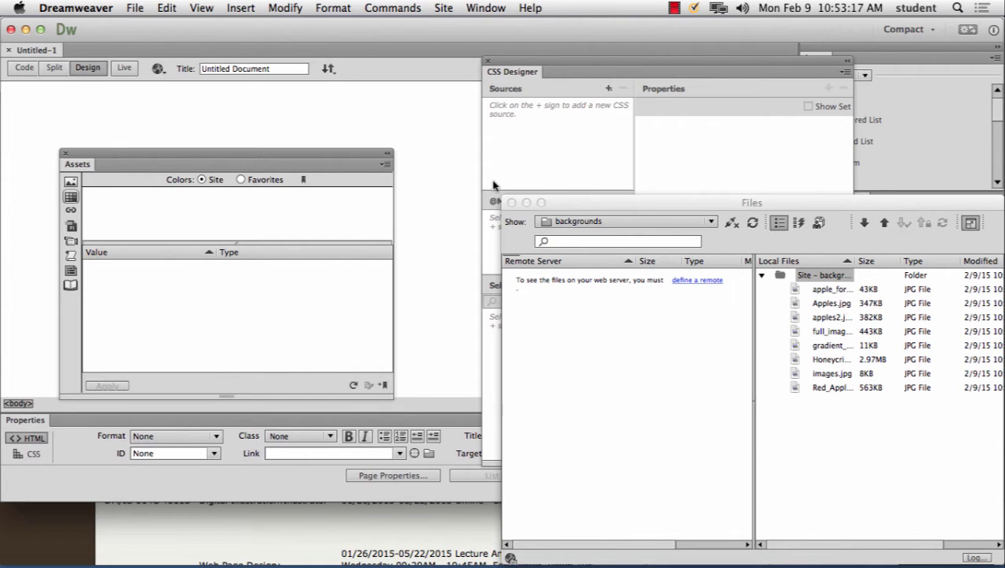
Move the floating CSS Designer, Assets and Files panels off the page's editing area
drag(531, 63, 972, 114)
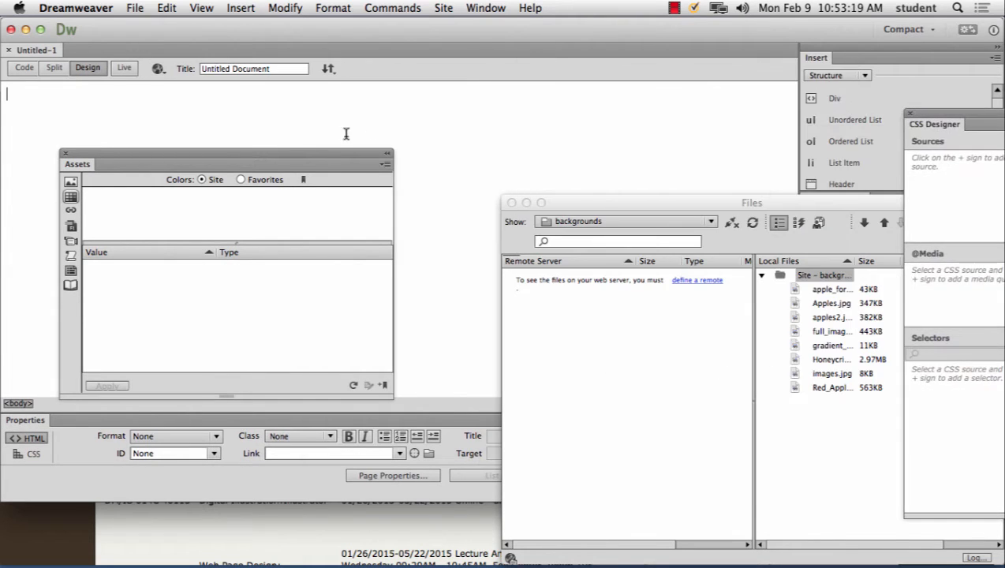
drag(301, 152, 345, 358)
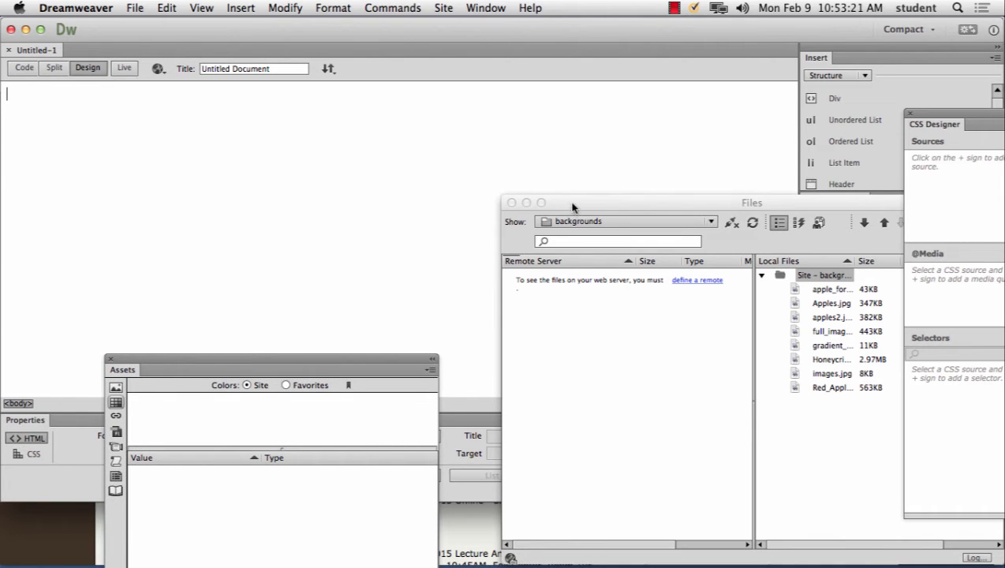
drag(572, 204, 644, 361)
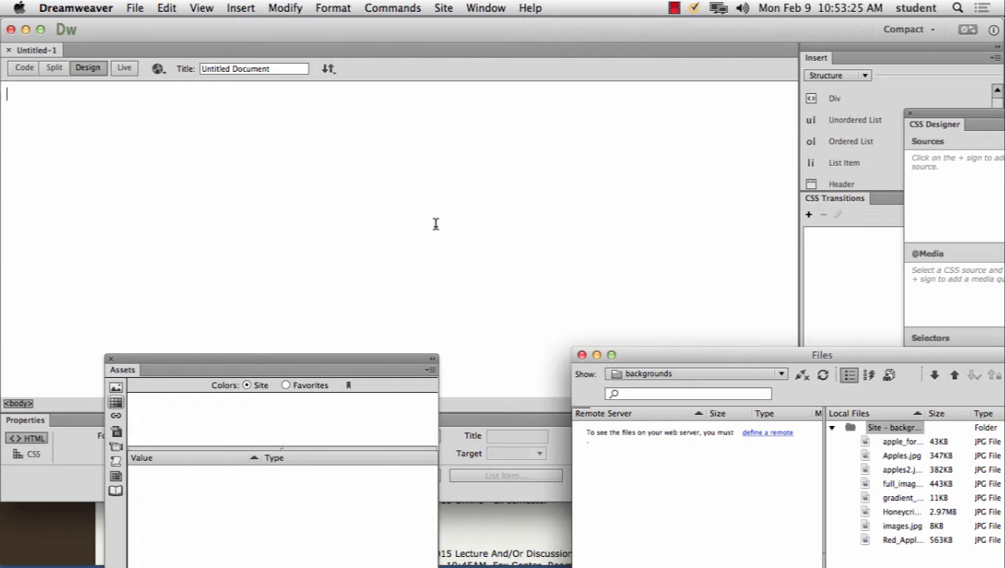
Save the new page as background1.html in the "week 3 graphic lecture" folder
click(136, 7)
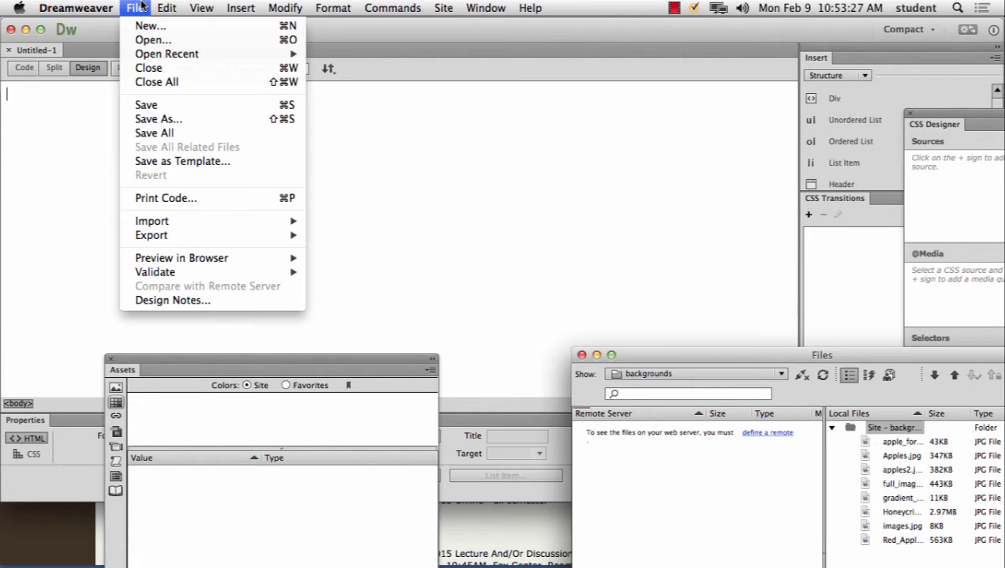
click(185, 120)
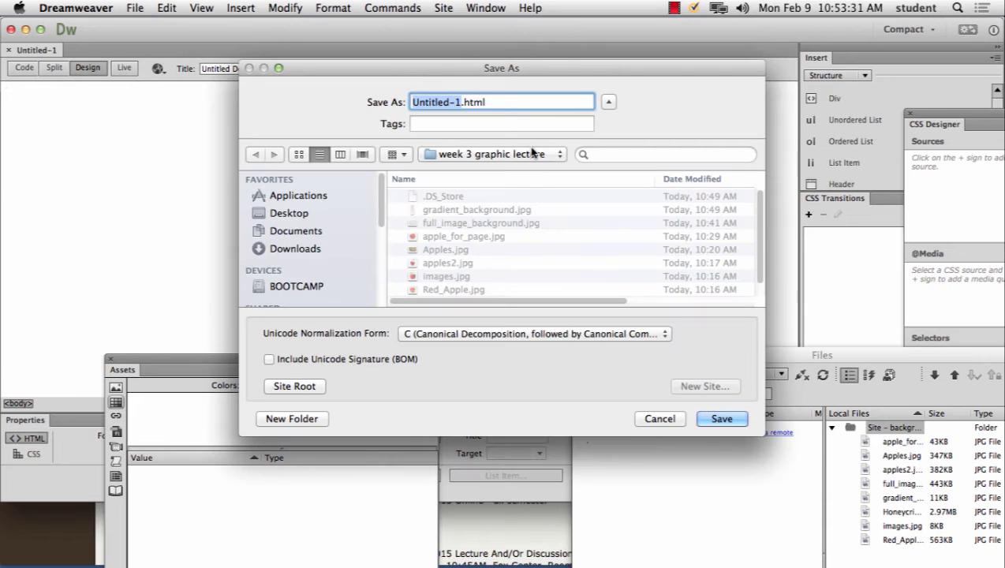
text(backg)
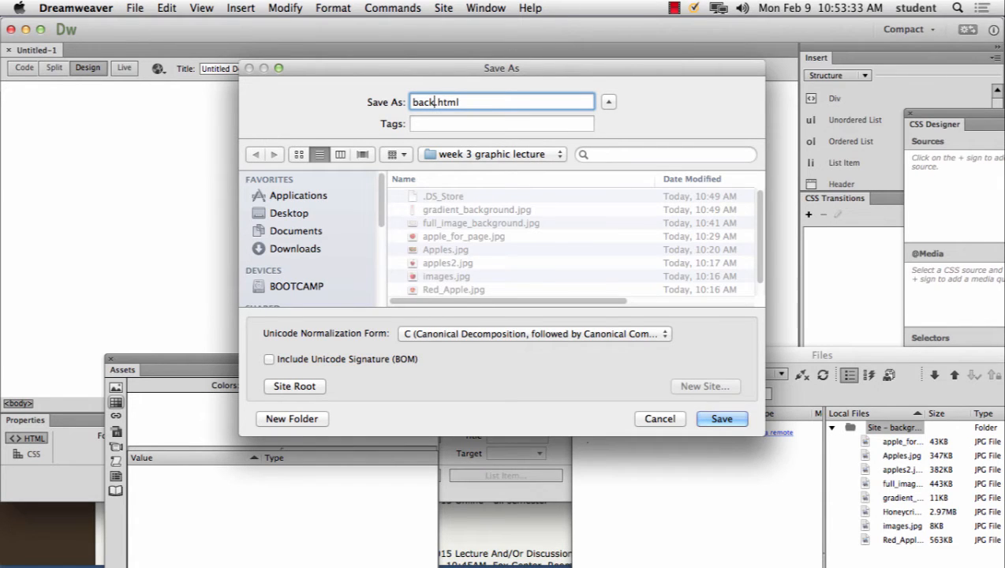
text(round1)
click(715, 419)
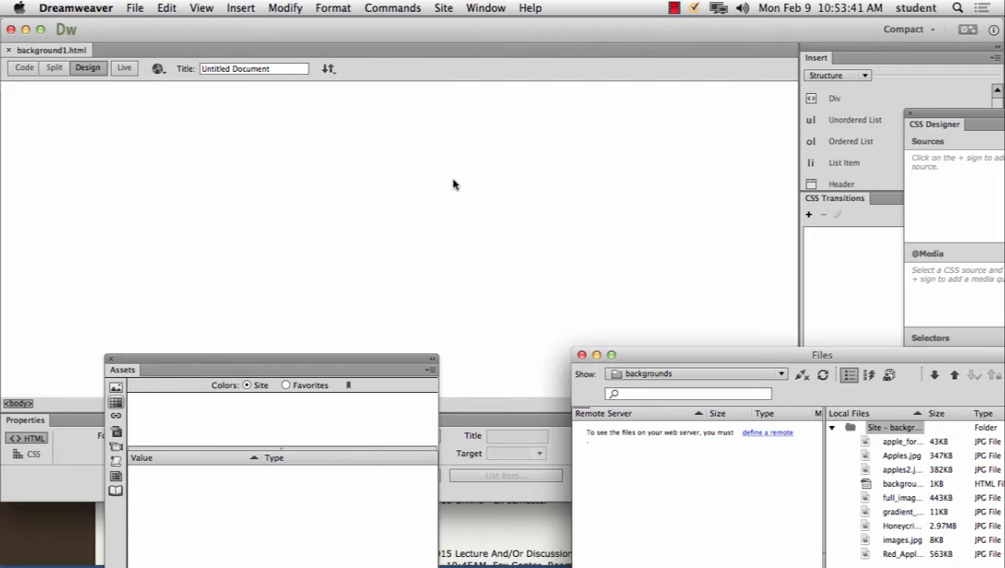
In the page properties, choose gradient_background.jpg as the background image and move the dialog up off the lower panels
click(133, 6)
click(141, 6)
click(285, 8)
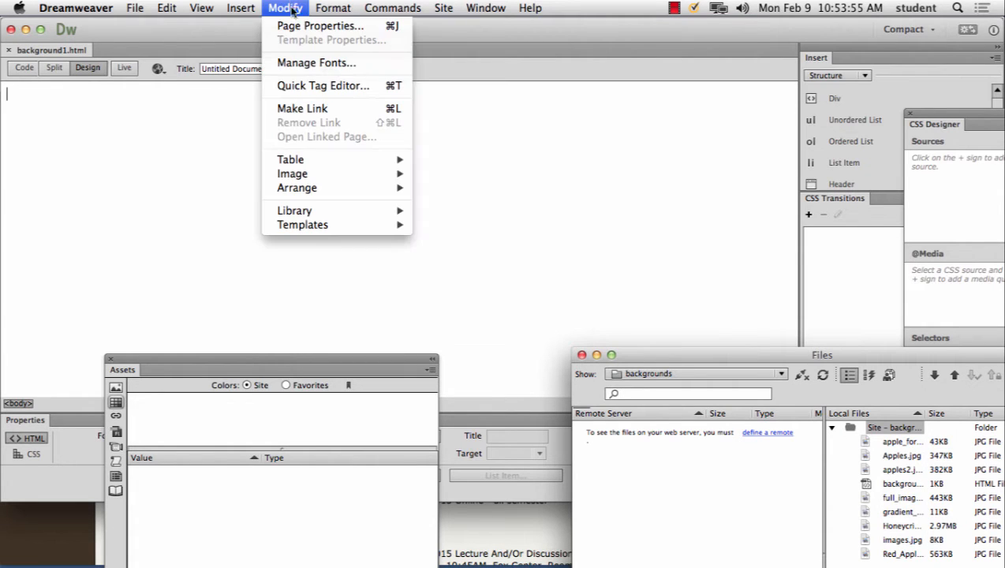
click(296, 27)
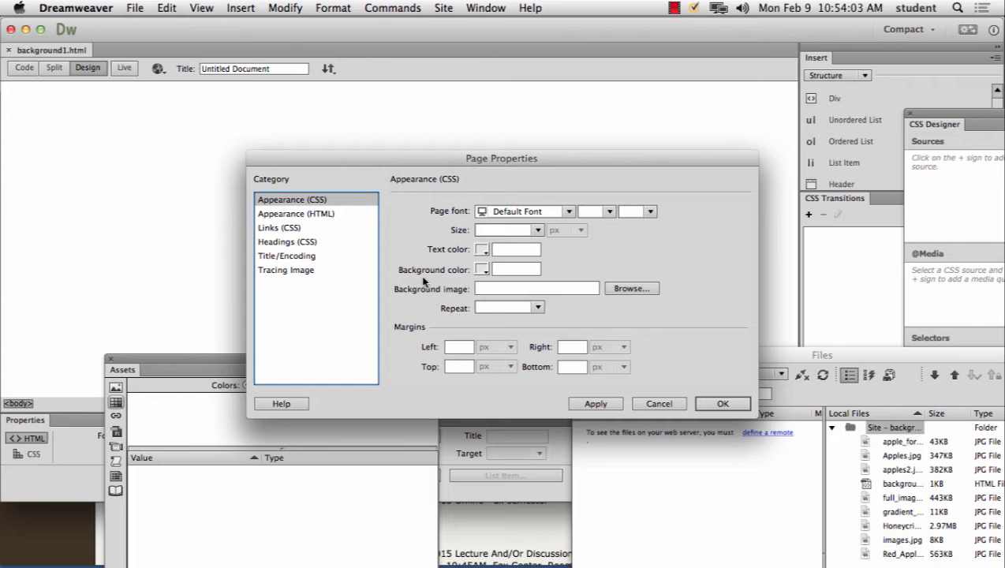
click(627, 290)
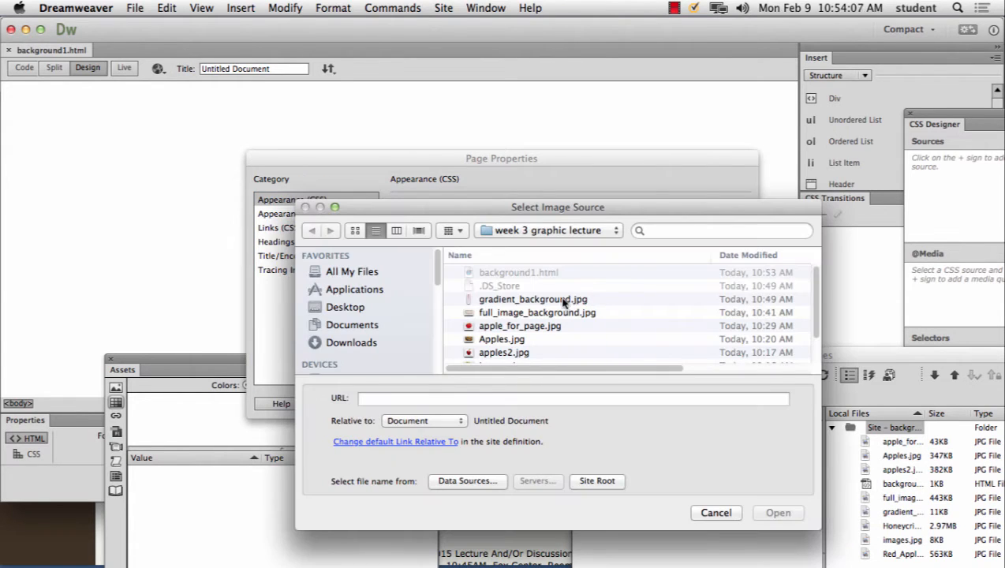
click(555, 301)
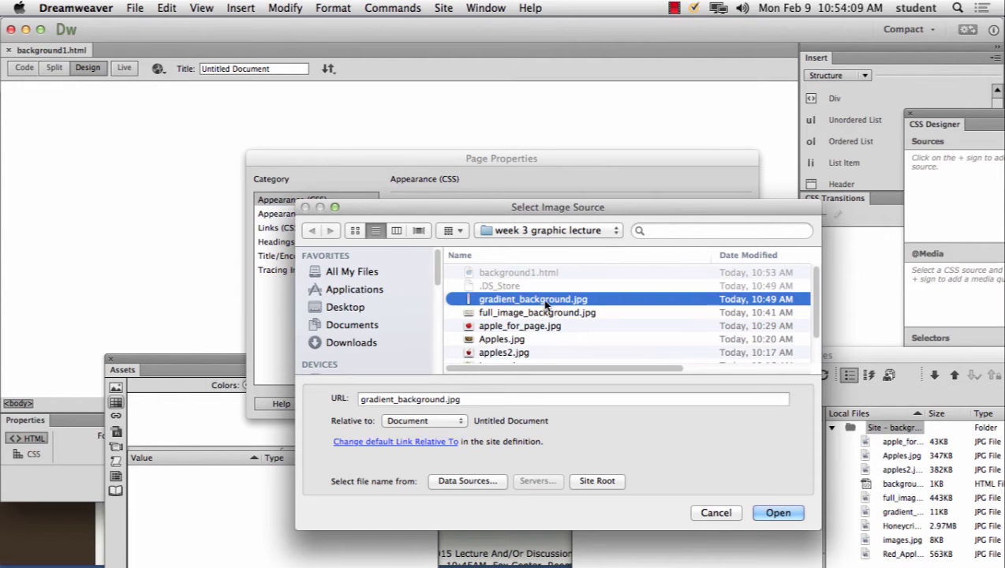
click(778, 512)
drag(505, 158, 536, 46)
click(290, 8)
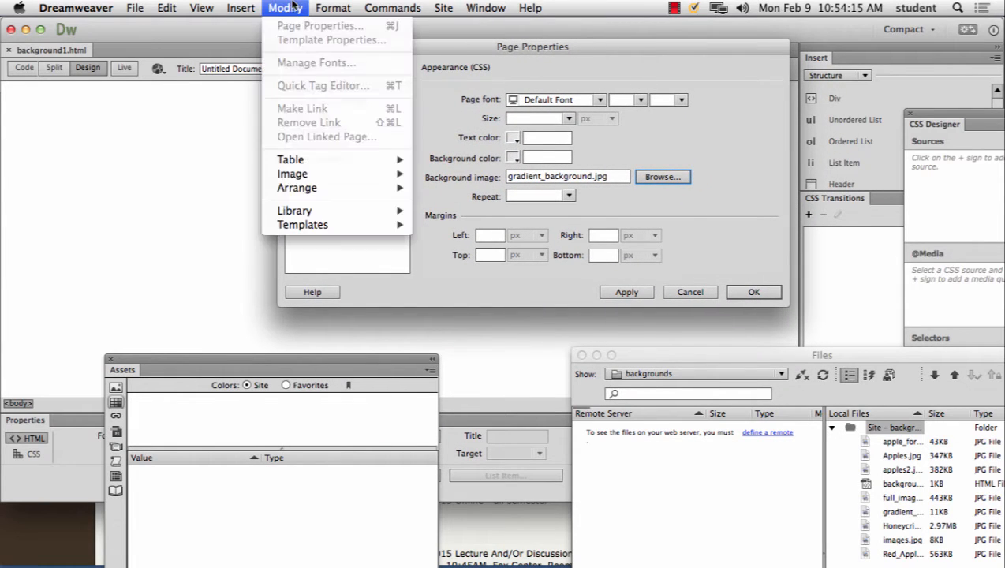
click(300, 8)
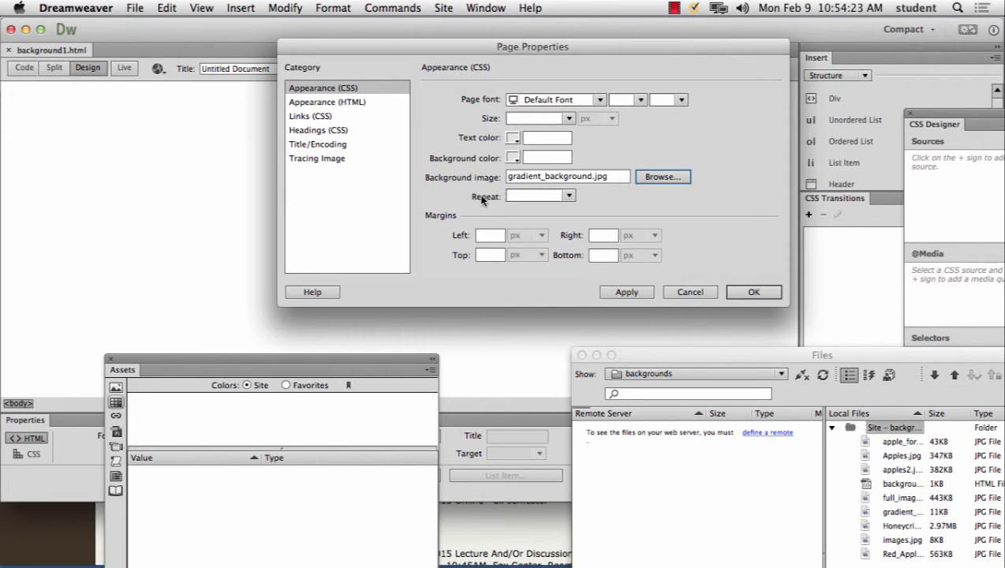
Apply the background image, set it to repeat-x, accept the page properties and save background1.html
click(635, 291)
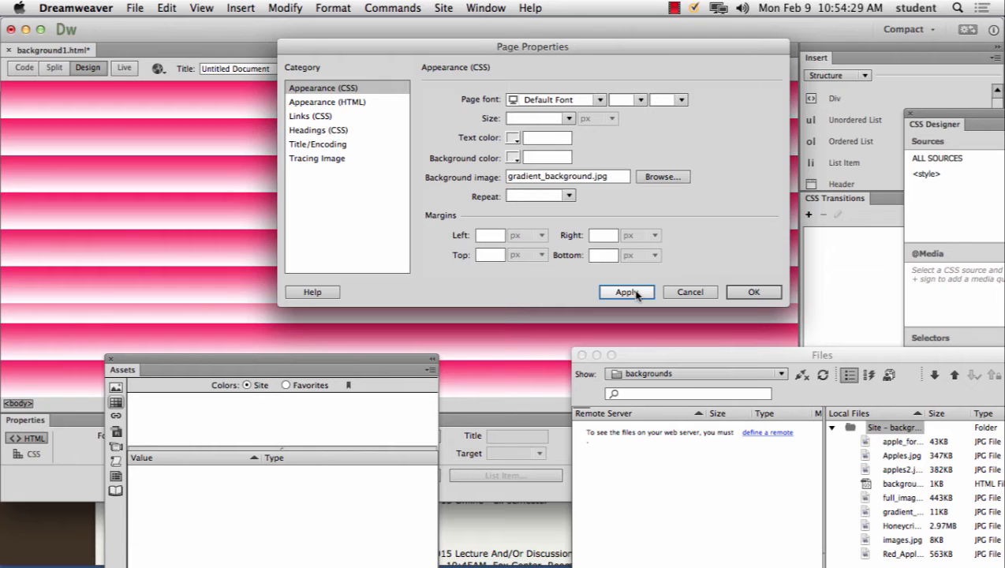
click(567, 197)
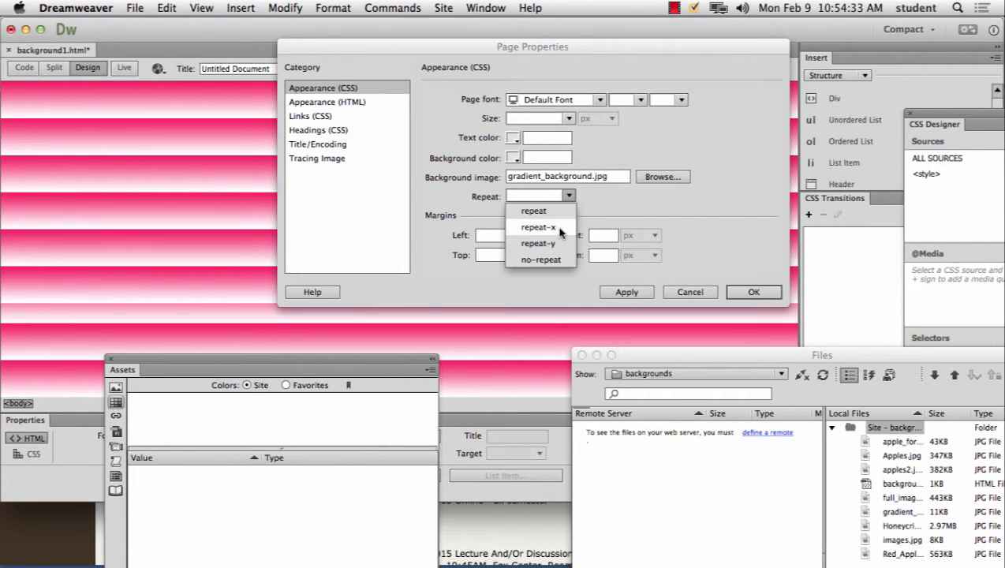
click(558, 228)
click(643, 294)
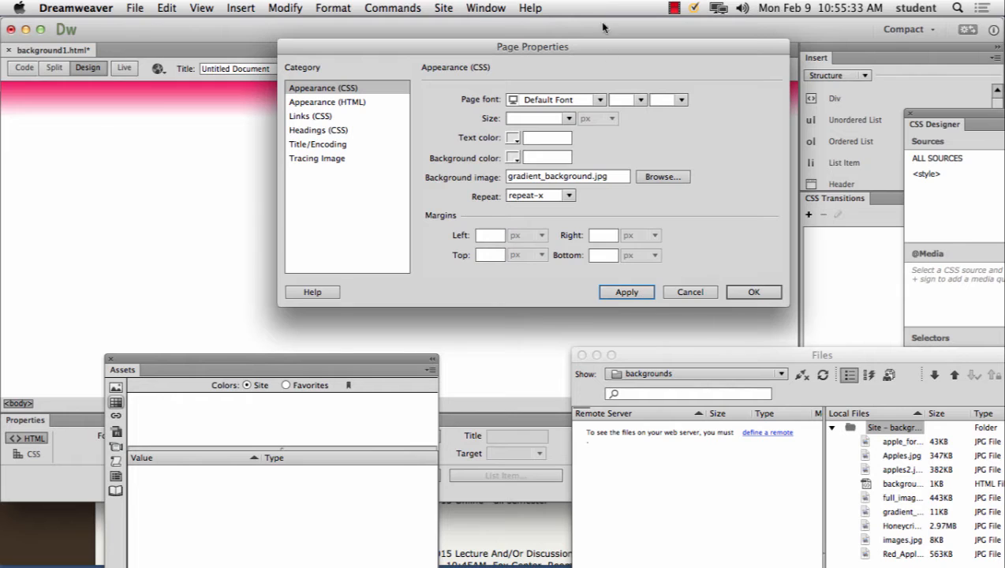
click(673, 8)
click(689, 39)
click(759, 291)
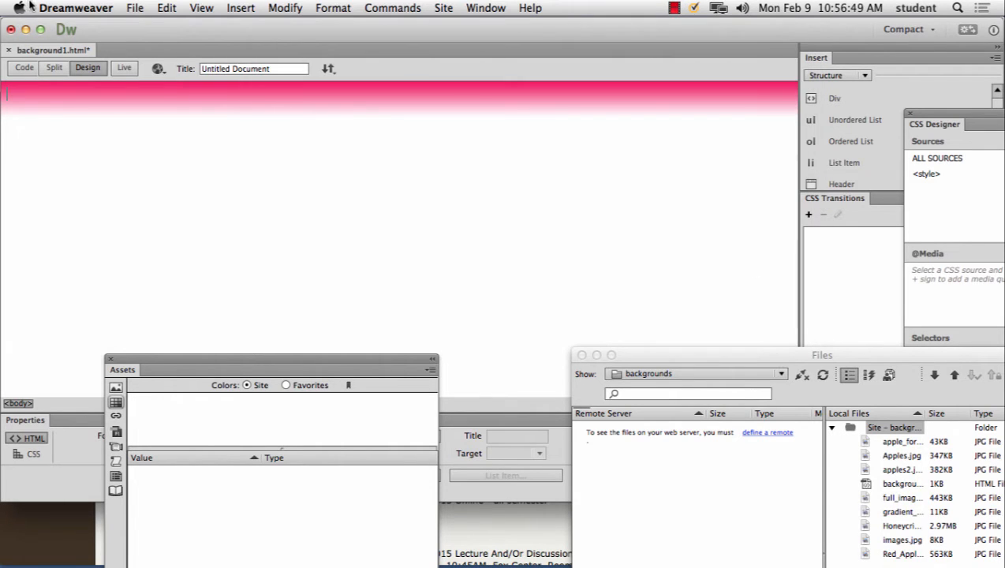
click(135, 8)
click(158, 104)
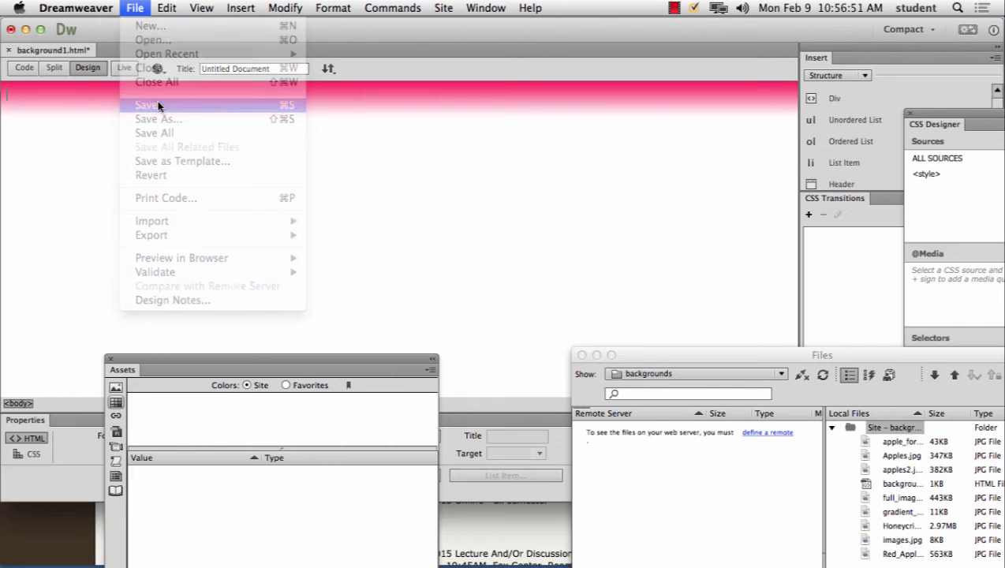
Create another blank HTML page with no layout and the HTML5 doctype
click(138, 6)
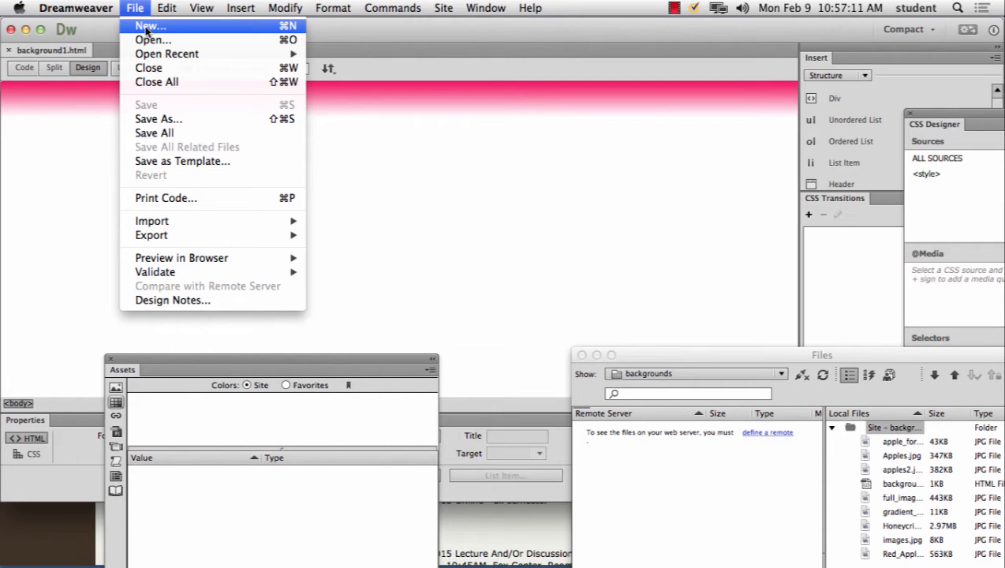
click(145, 30)
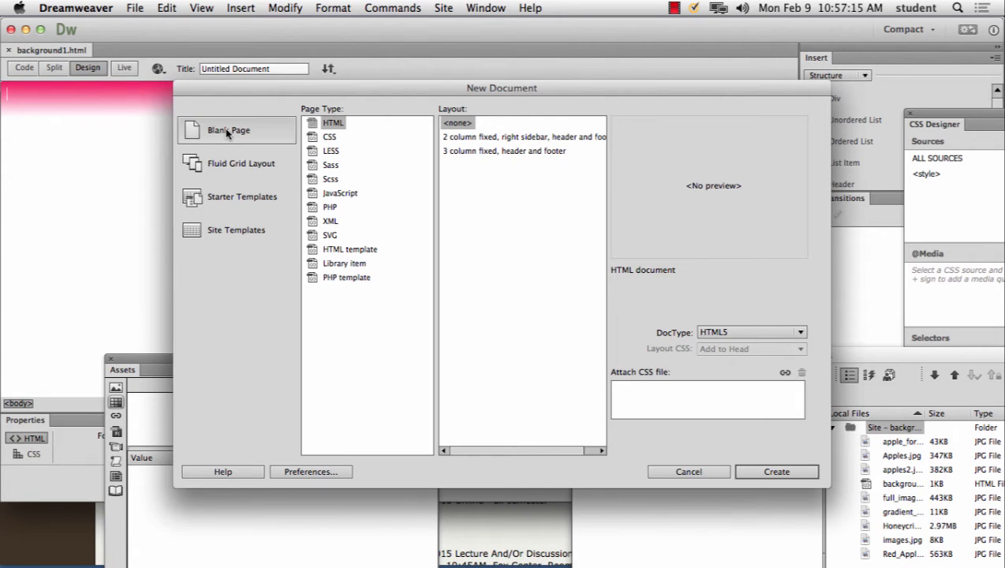
click(336, 123)
click(452, 125)
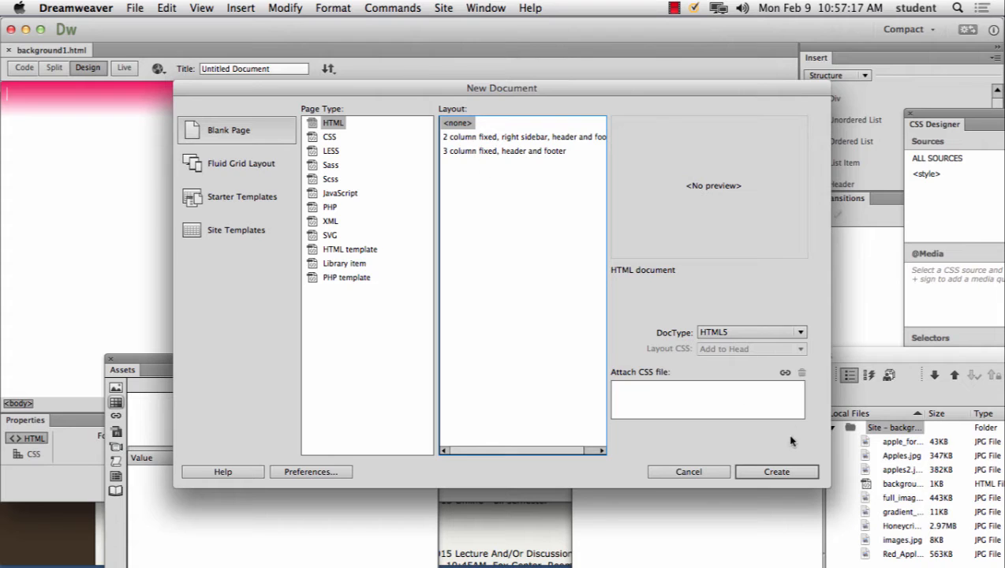
click(771, 475)
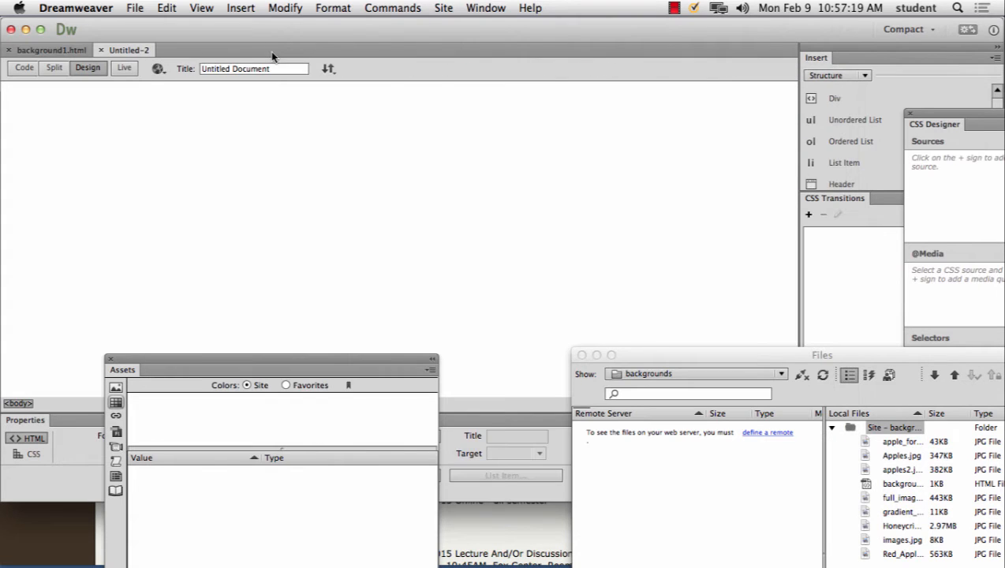
Save the new page as background2.html in the "week 3 graphic lecture" folder
click(135, 8)
click(154, 123)
text(backgr)
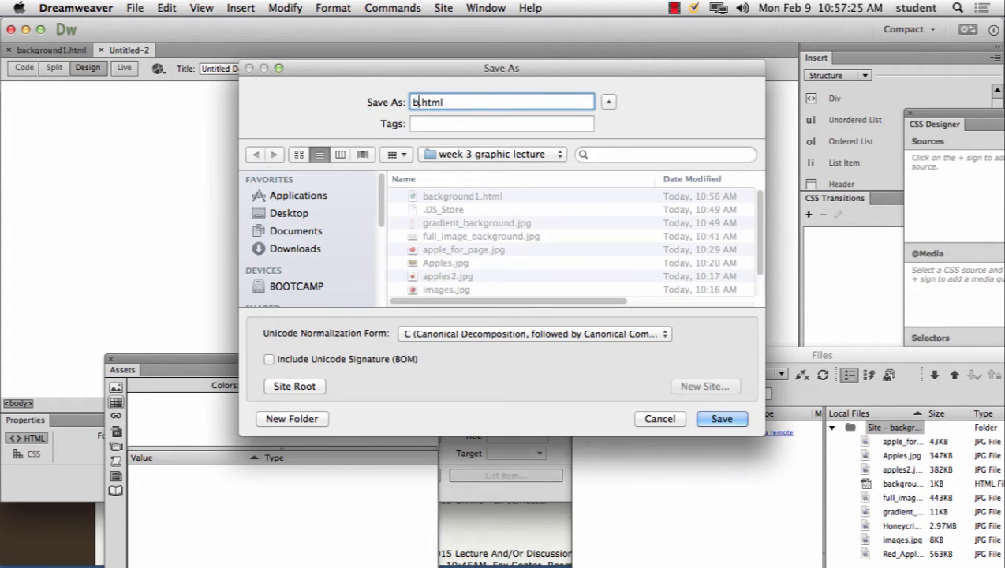
text(ound2)
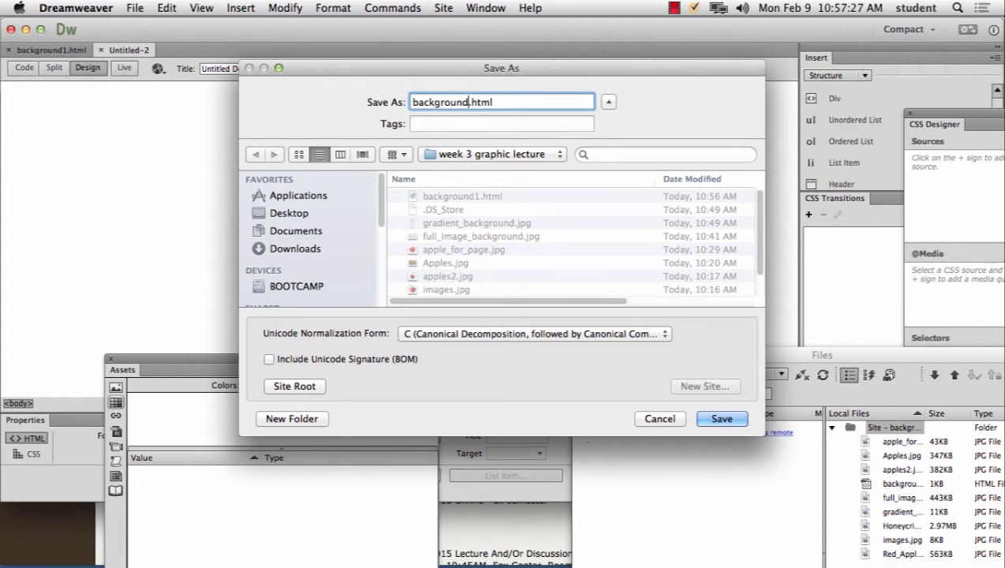
click(727, 420)
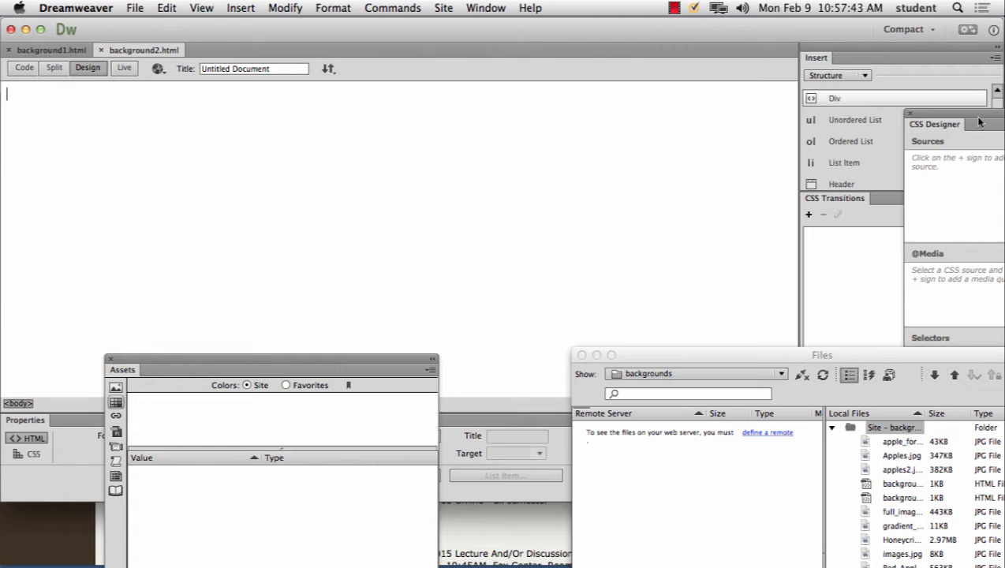
Hide and reshow the CSS Designer panel, and dock it beside CSS Transitions
drag(978, 120, 497, 105)
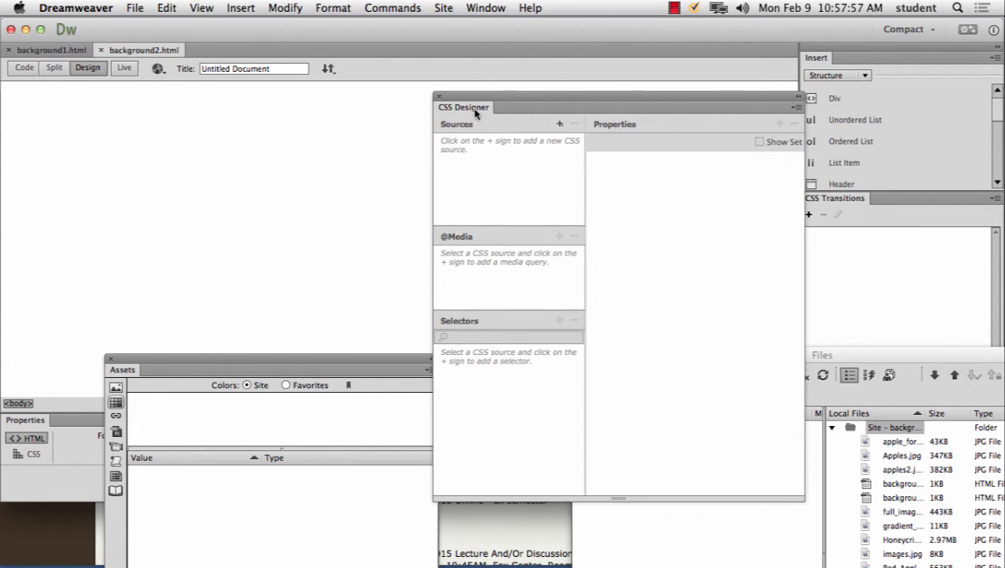
click(471, 6)
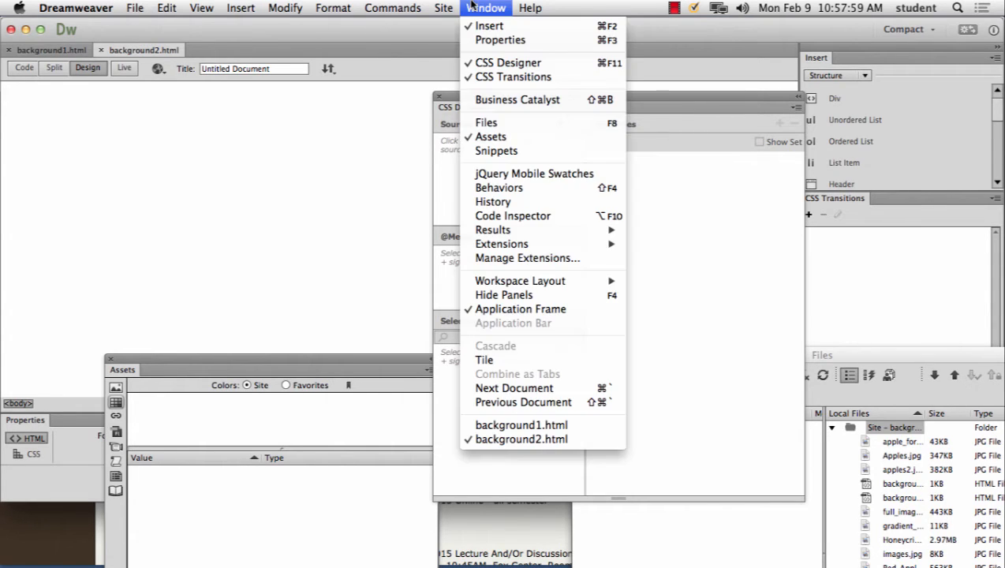
click(493, 63)
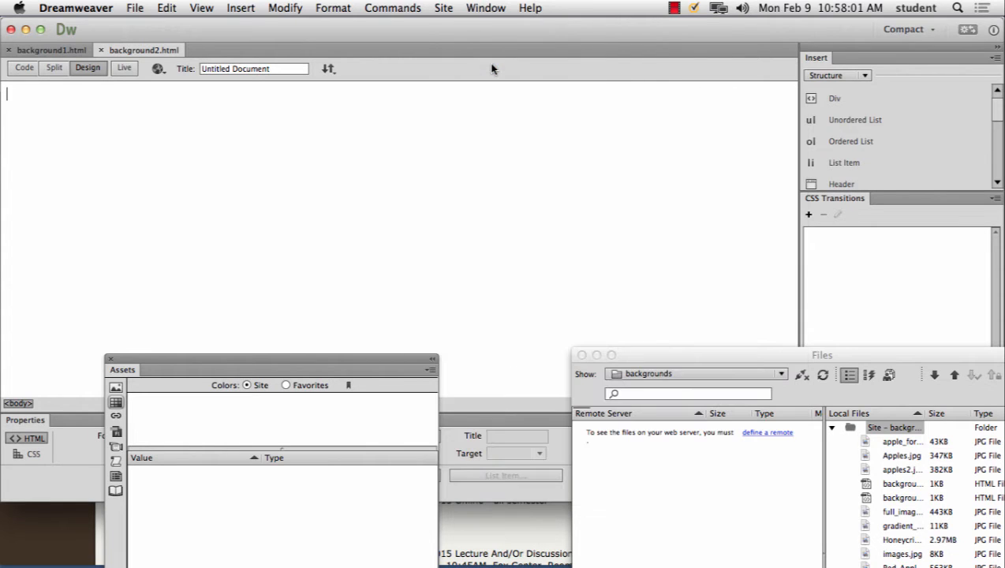
click(487, 9)
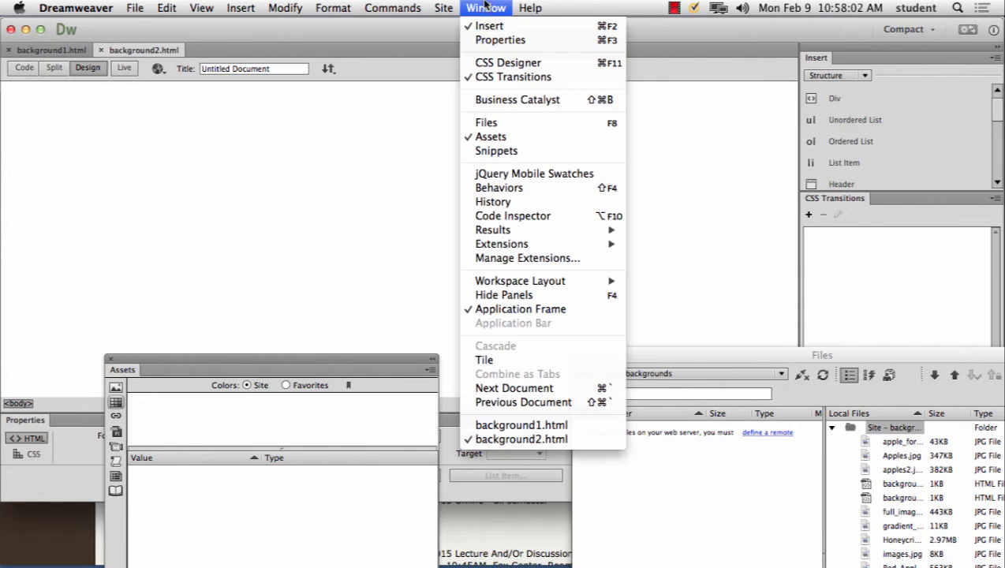
click(498, 63)
drag(502, 94, 943, 205)
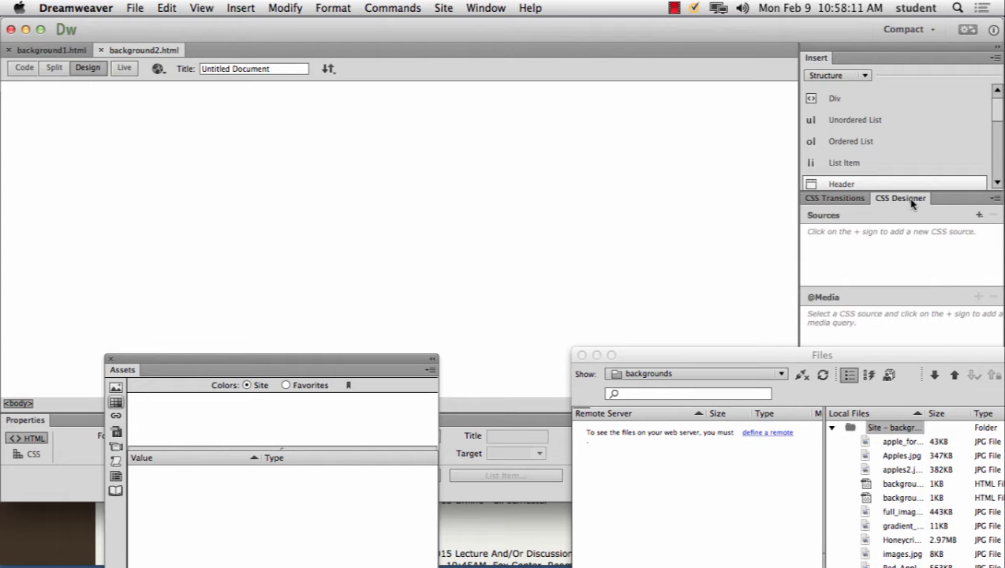
Float the CSS Designer panel over the page area and add a CSS source defined in the page
drag(912, 204, 547, 102)
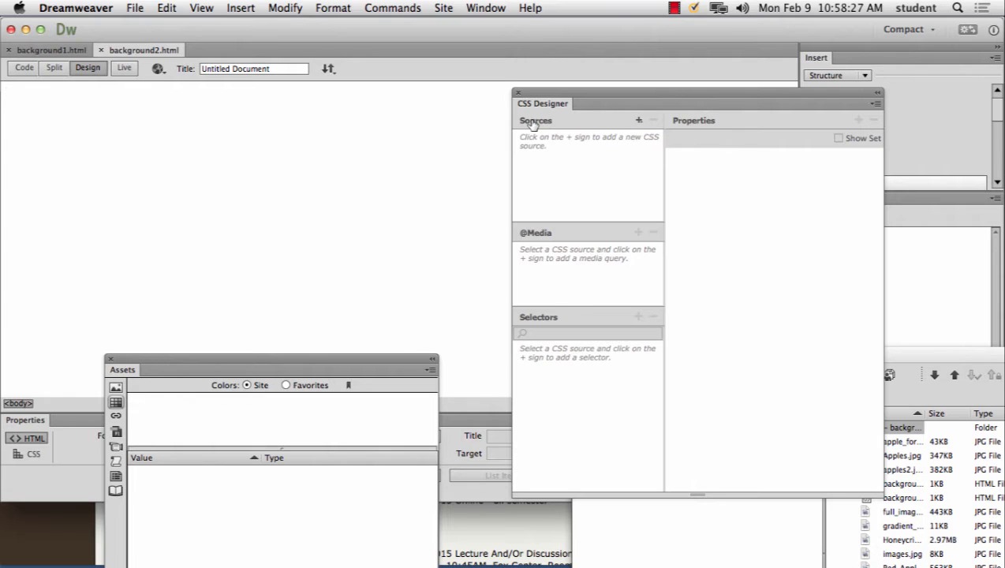
click(639, 121)
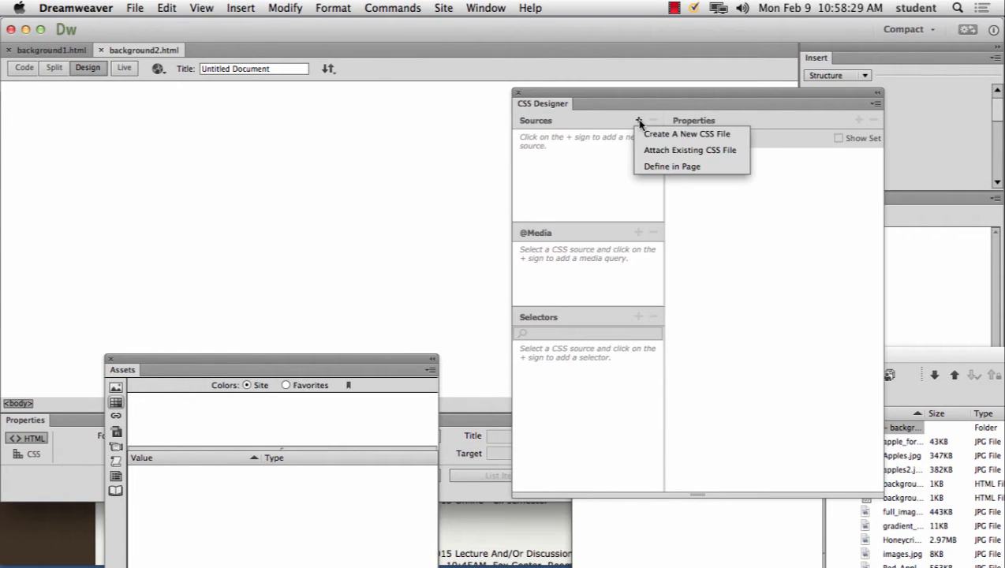
click(653, 166)
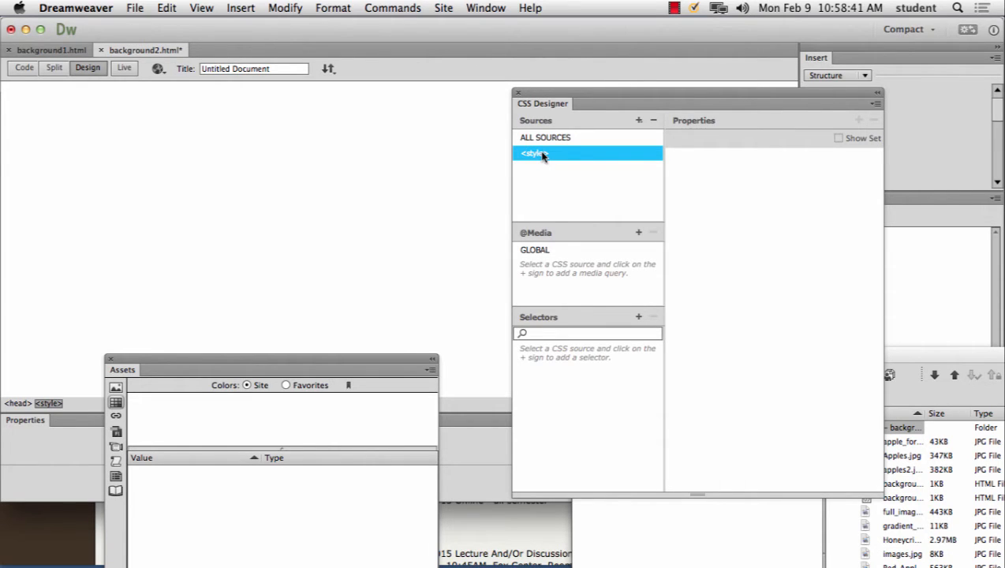
drag(593, 90, 572, 62)
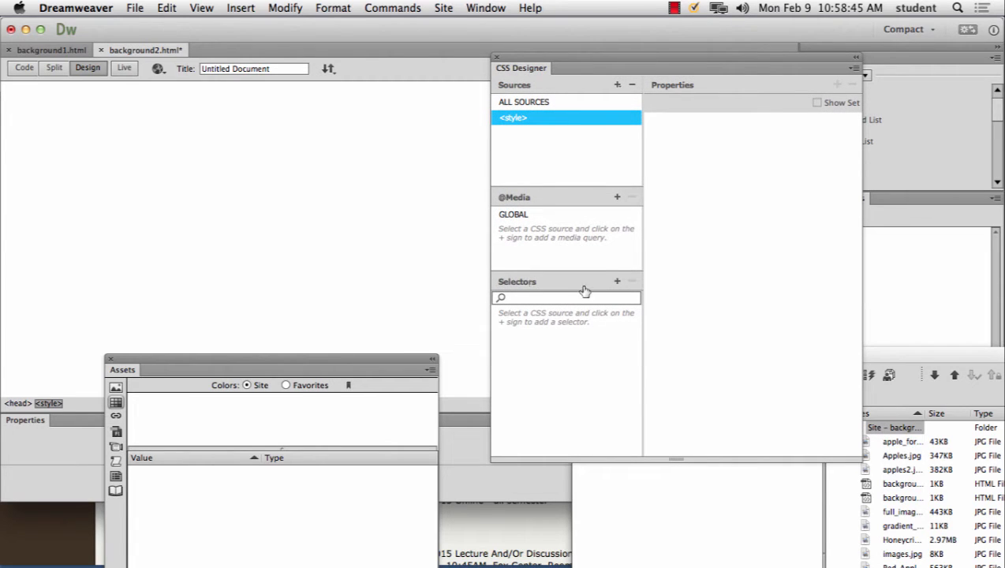
Add a body selector to the page's style source and select it to show its properties
click(617, 281)
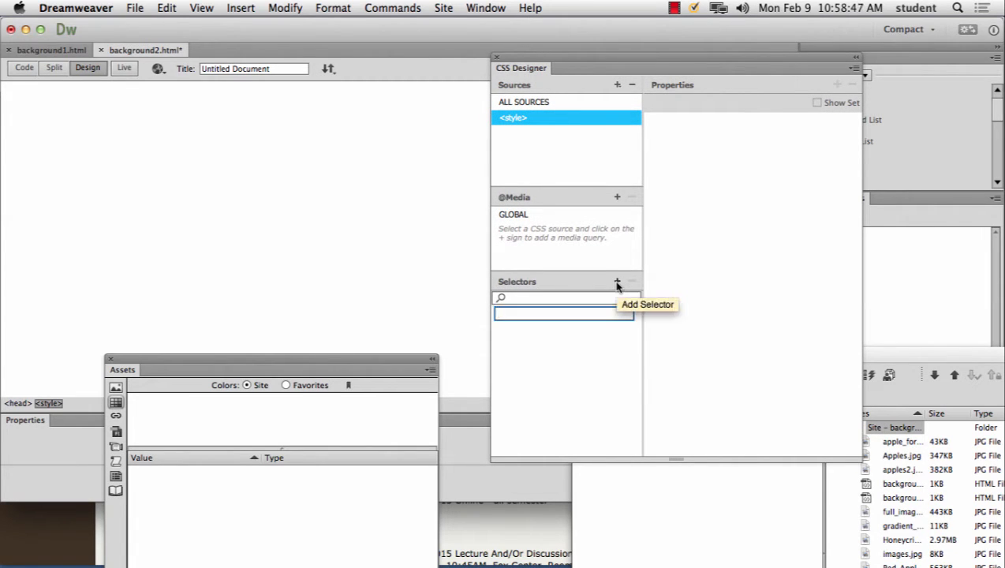
text(body)
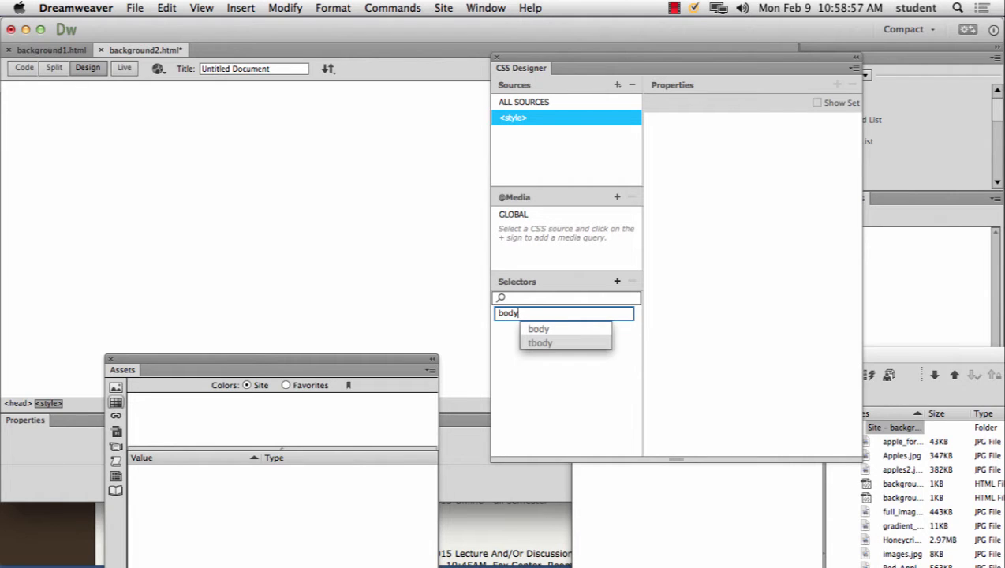
key(Return)
click(523, 315)
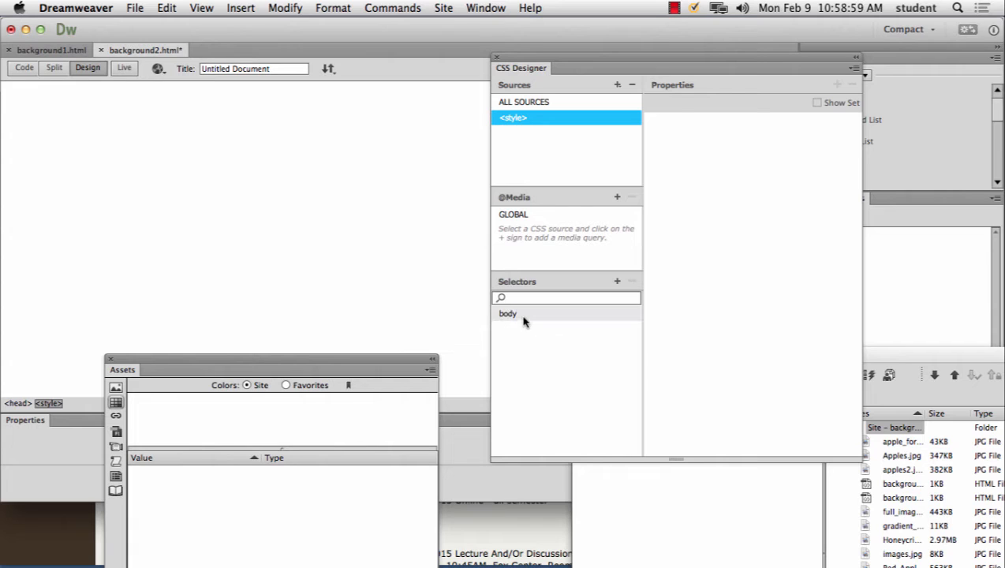
click(530, 378)
click(511, 319)
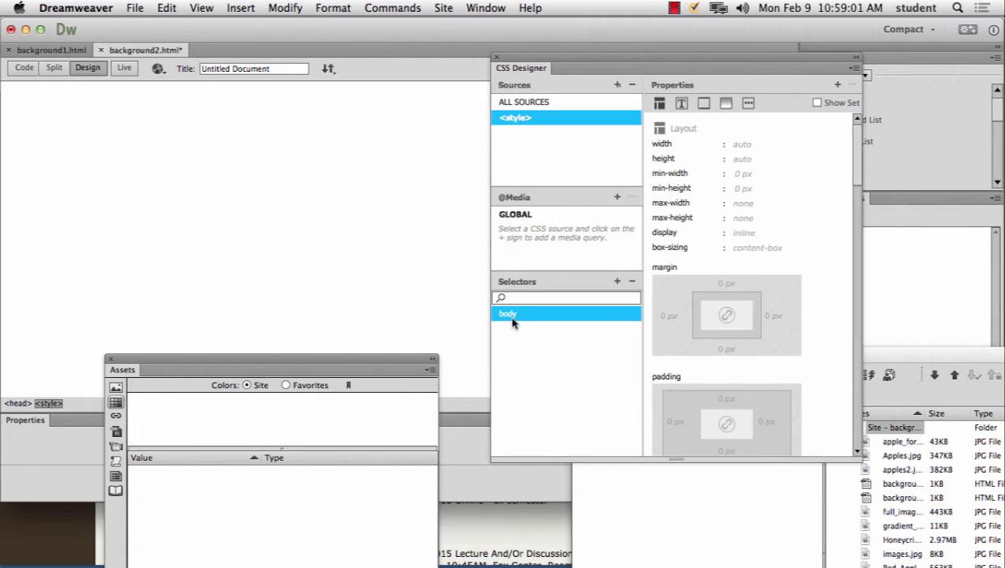
click(543, 372)
click(514, 314)
click(540, 358)
click(512, 314)
Set the body selector's background-image to full_image_background.jpg from the "week 3 graphic lecture" folder
drag(856, 153, 870, 369)
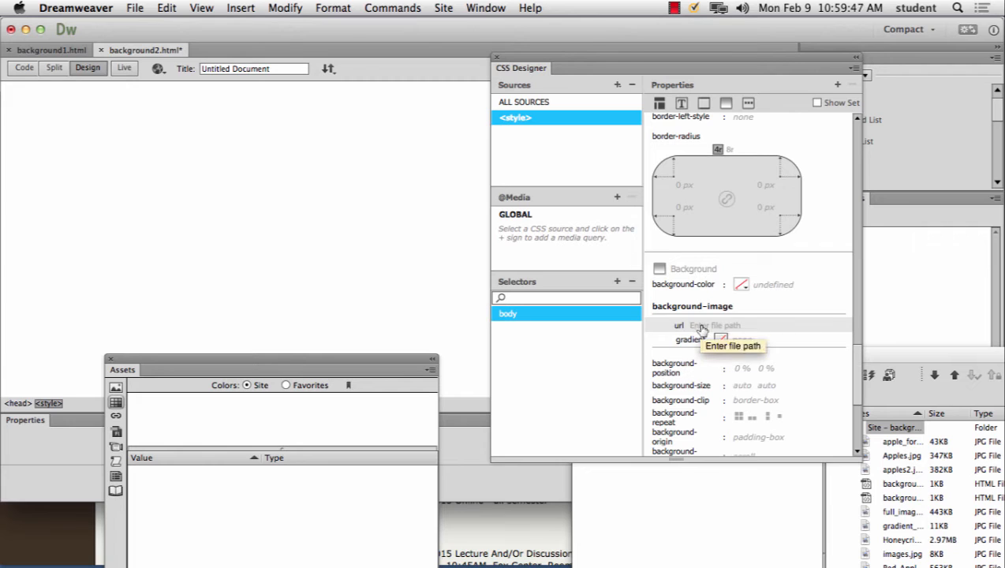
click(701, 326)
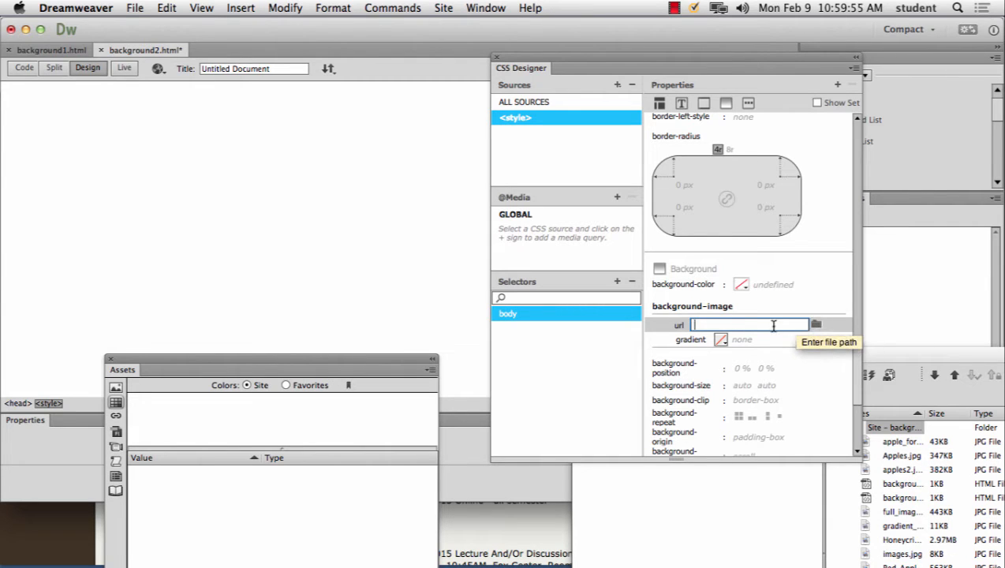
click(815, 325)
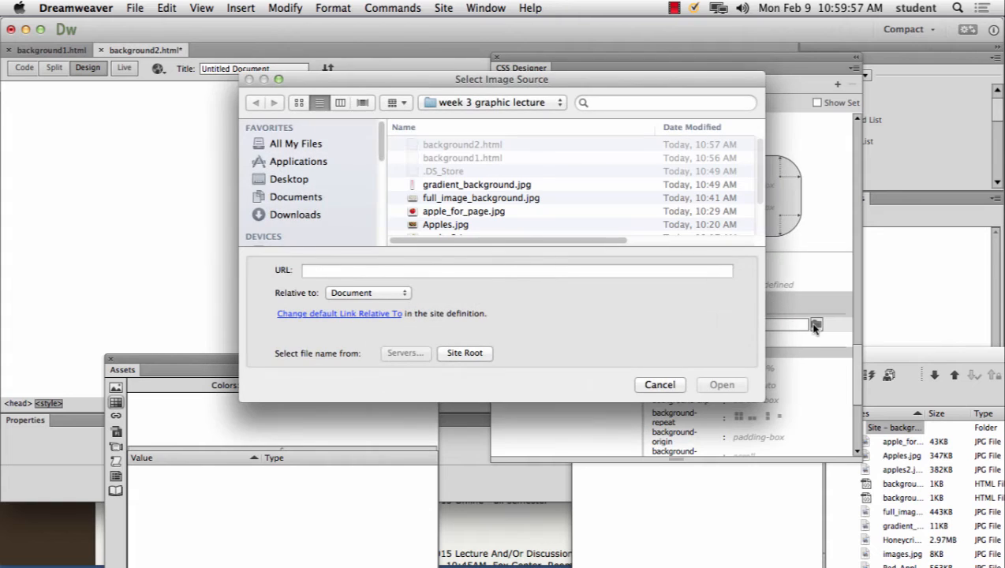
click(493, 200)
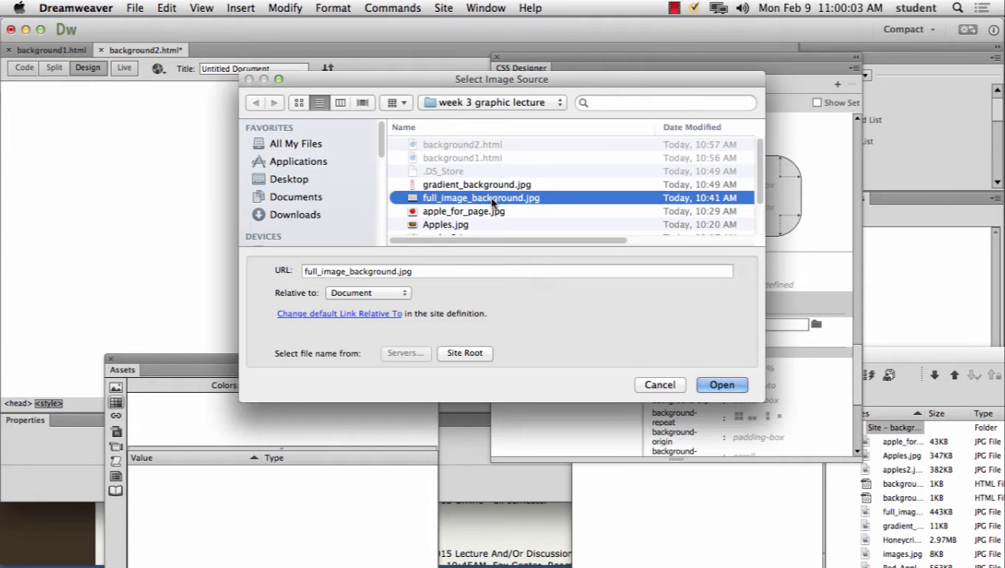
click(721, 384)
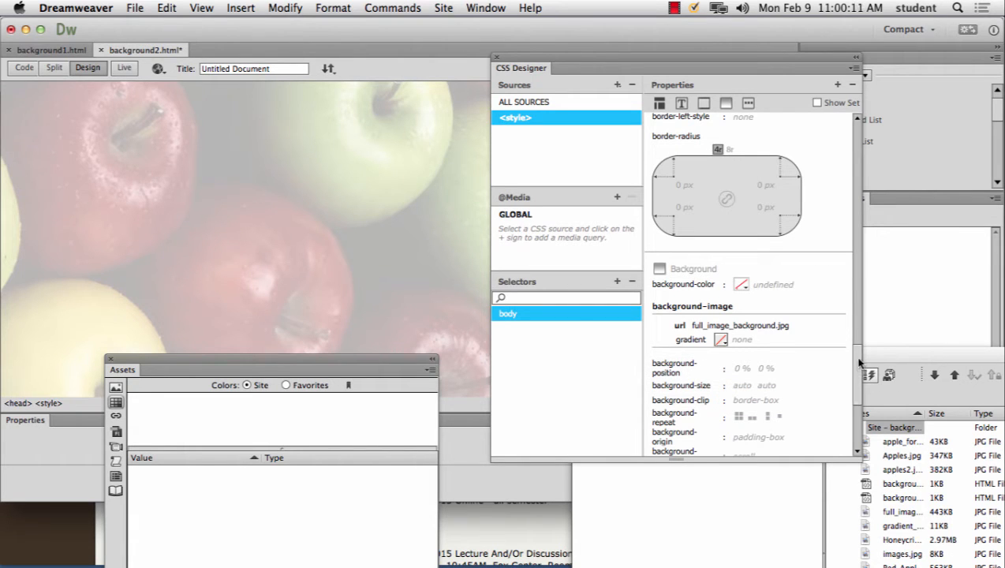
Set the body selector's background-attachment to fixed
scroll(859, 362, down, 5)
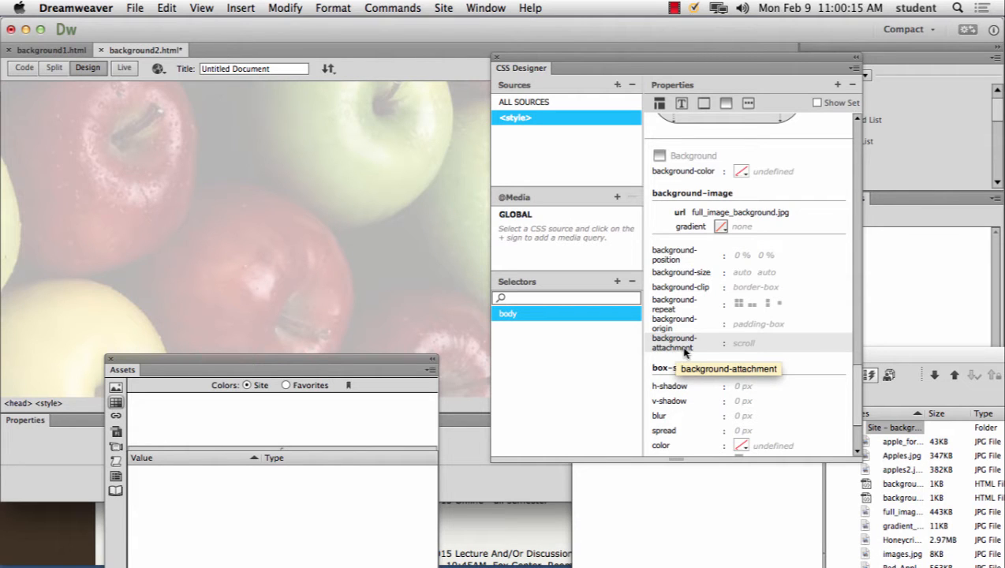
click(747, 343)
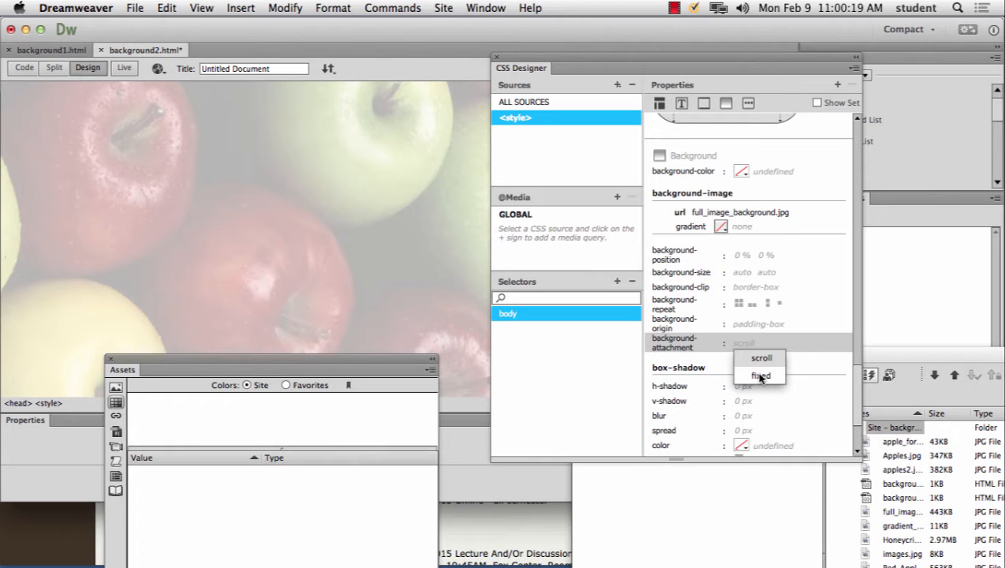
click(759, 376)
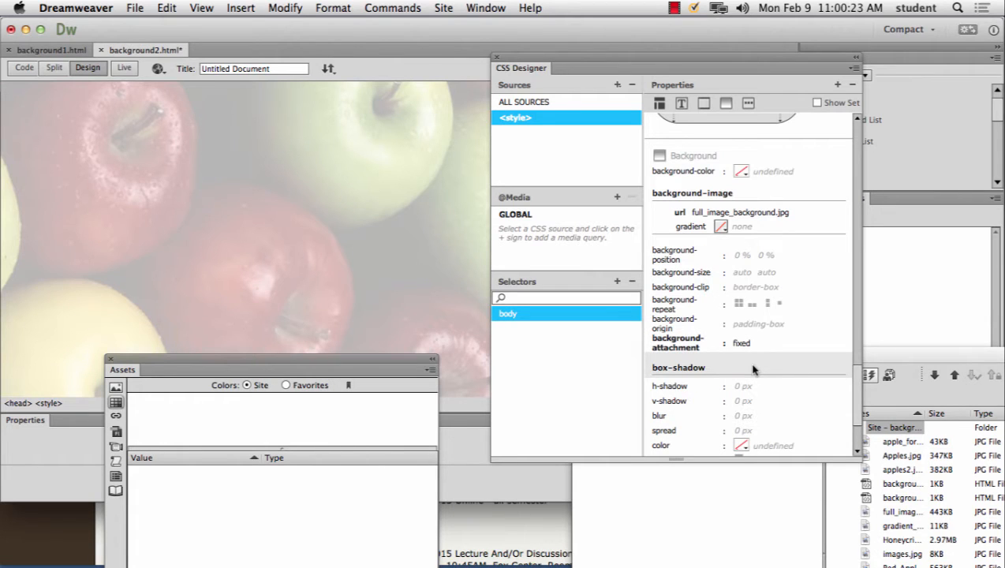
Fill the background2.html page body with many short lines of placeholder text, spacing the lower ones with blank paragraphs to make a long page
click(120, 113)
text(h fgeiurwg i)
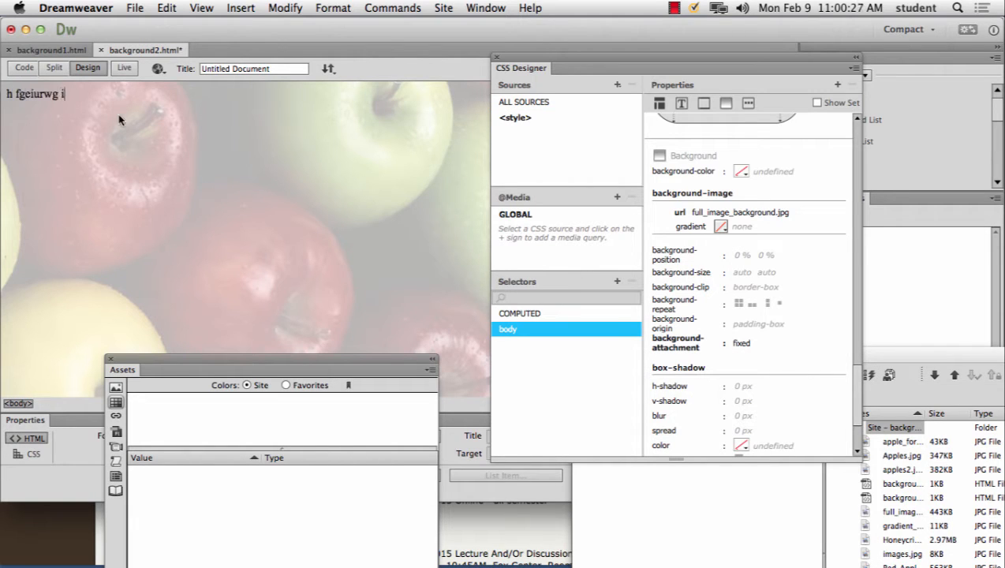
text(lugf g rewqgreqge g)
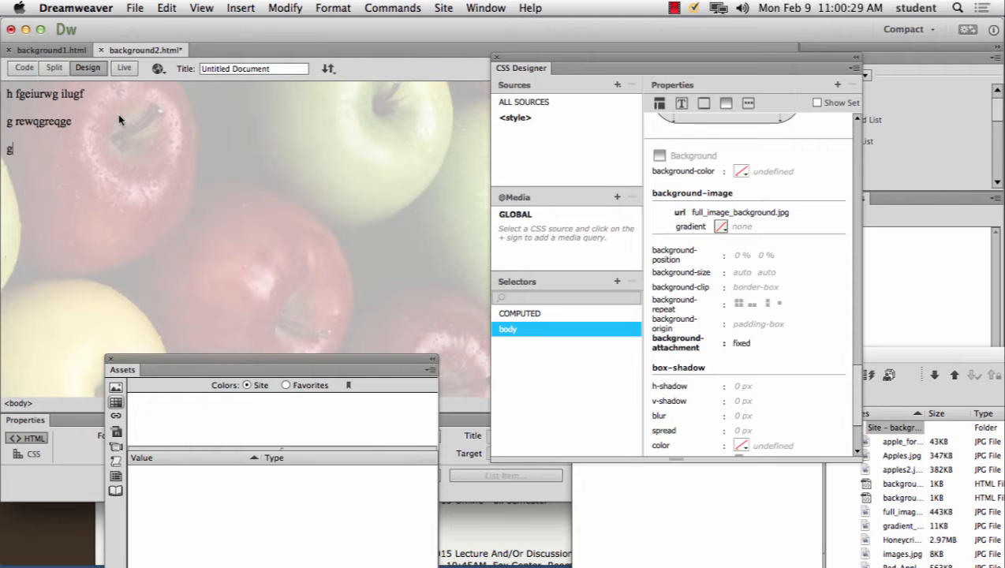
text(herta hter hrs)
key(Return)
text(hter htr hsw)
key(Return)
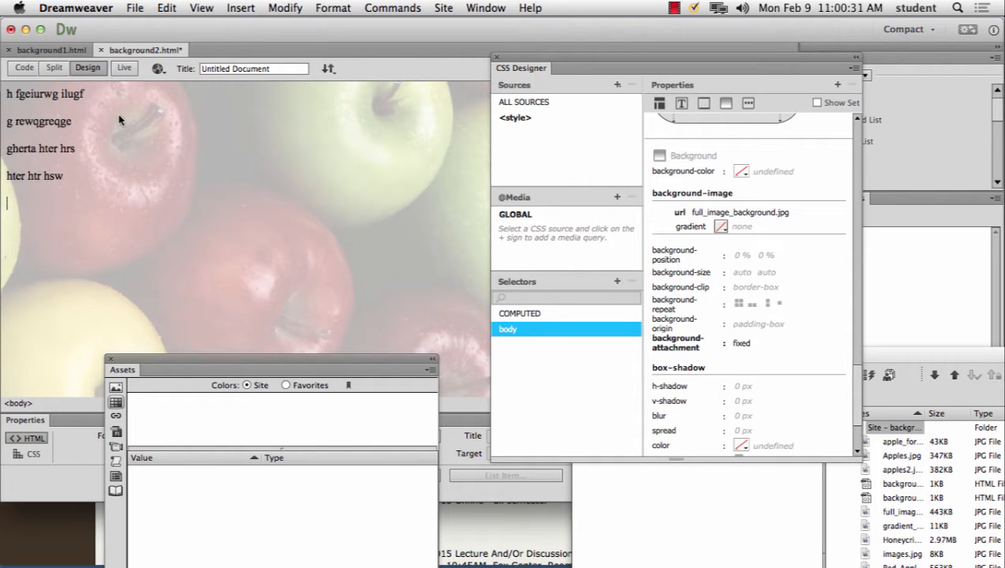
text(htrs hjrtys hrtw h)
key(Return)
text(h)
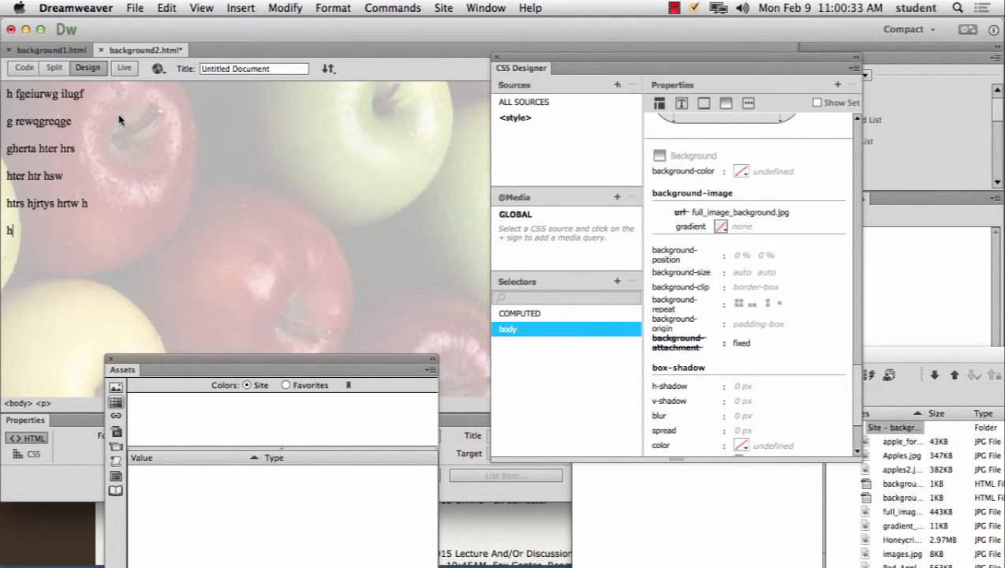
text(tre hjtrw hjsw)
key(Return)
text(htr htrs hhrts )
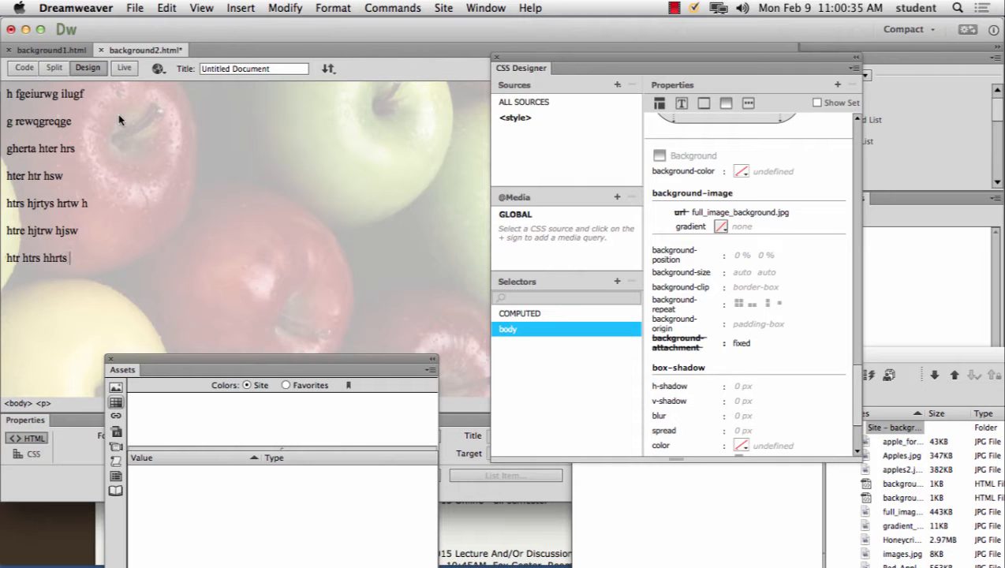
text(htrs)
key(Return)
text(hrtyj jrtyd jry j)
key(Return)
text(htr )
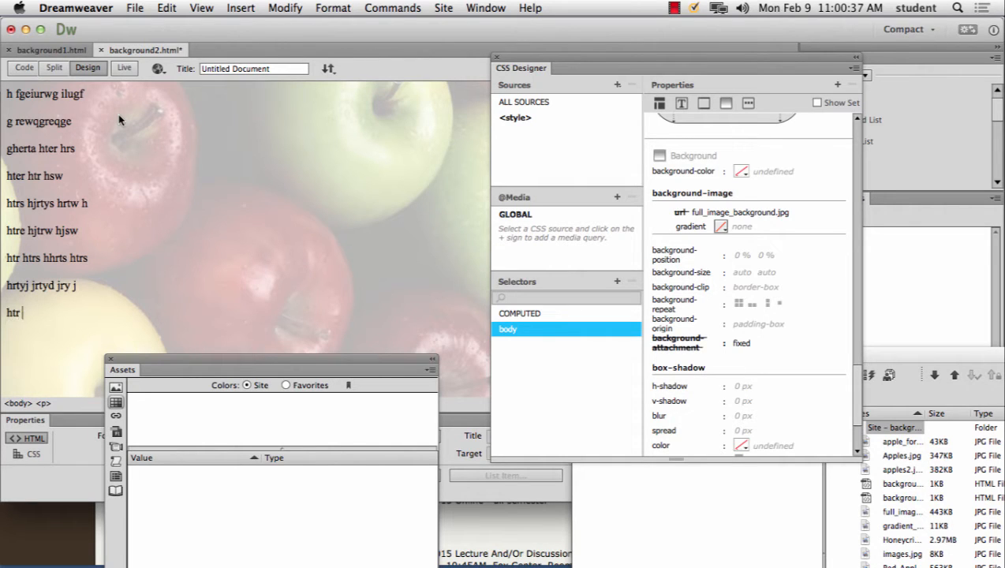
text(jyrt jytr j)
key(Return)
text(hjry jyrte jetyd)
key(Return)
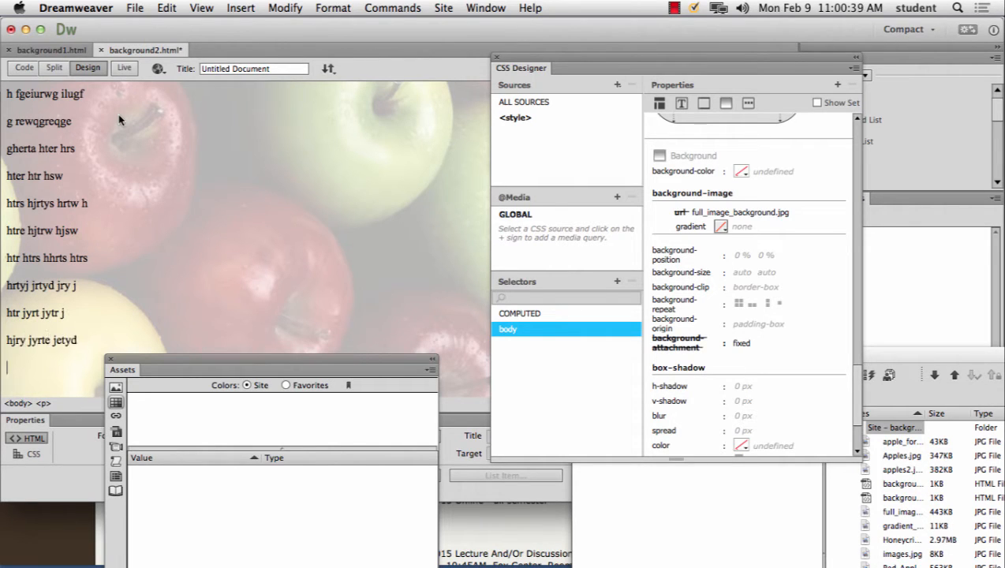
text(jyrj tdjjrryd)
key(Return)
text(jyt)
key(Return)
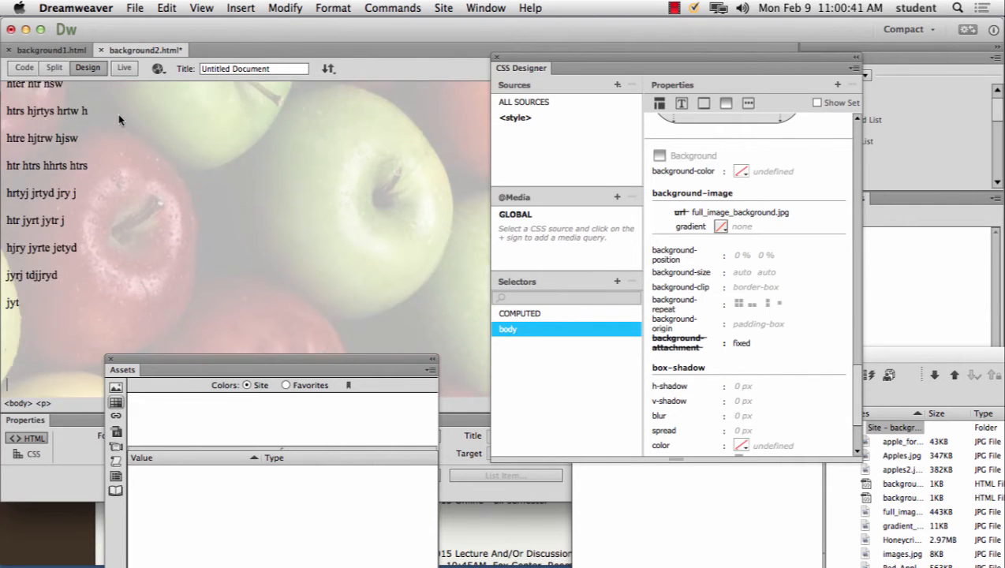
key(Return)
key(Return)
key(Return)
key(Return)
key(Return)
text(jytdj dtyj dty)
key(Return)
text(jy)
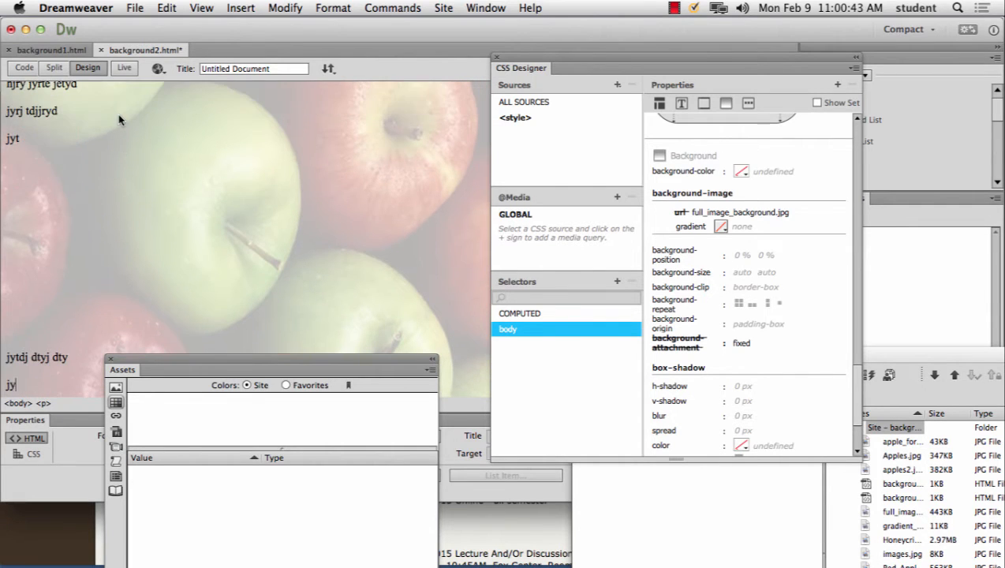
text(tdjk dty jde)
key(Return)
text(j jjytd j)
key(Return)
key(Return)
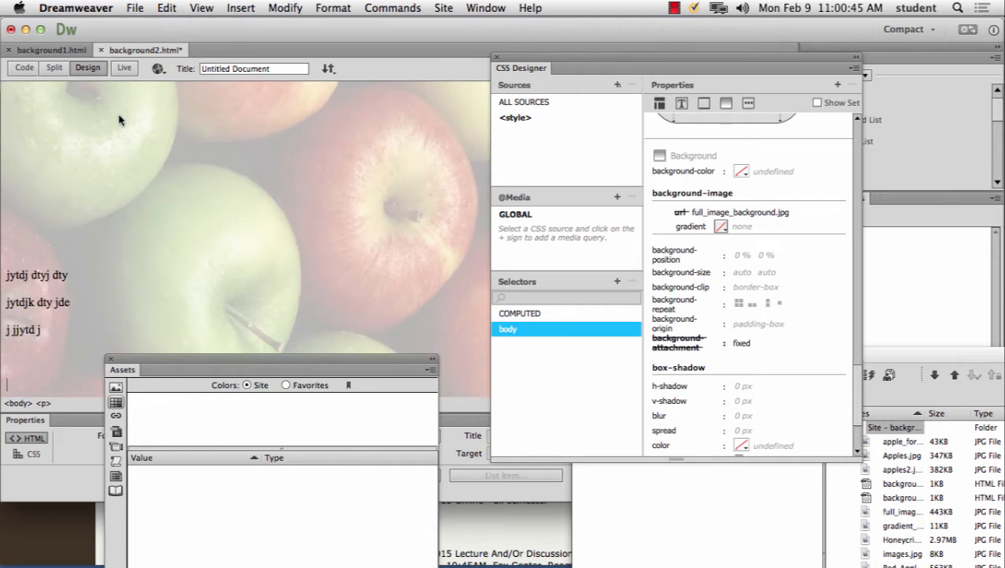
key(Return)
key(Return)
key(Return)
key(Return)
key(Return)
text(jmtydj tuyd jk hjty)
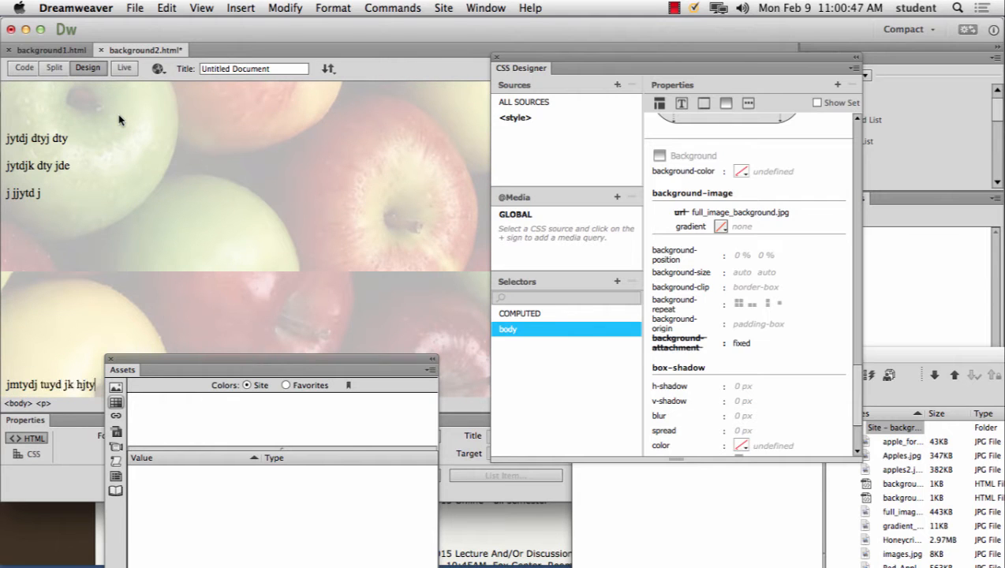
text(d)
key(Return)
key(Return)
key(Return)
key(Return)
key(Return)
key(Return)
text(jytdjytdj tyfd)
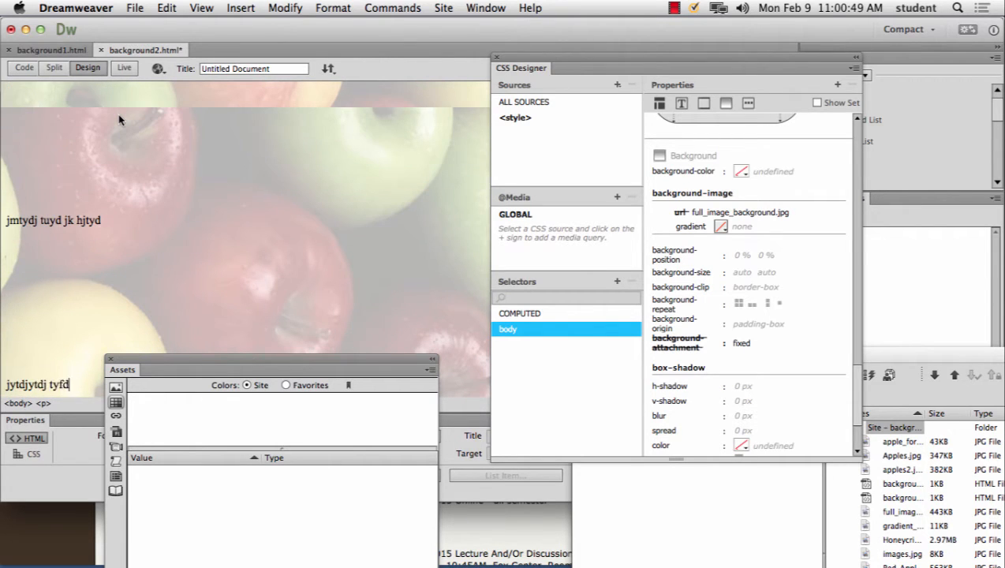
key(Return)
key(Return)
key(Return)
key(Return)
key(Return)
text(jtuydjytd j)
key(Return)
key(Return)
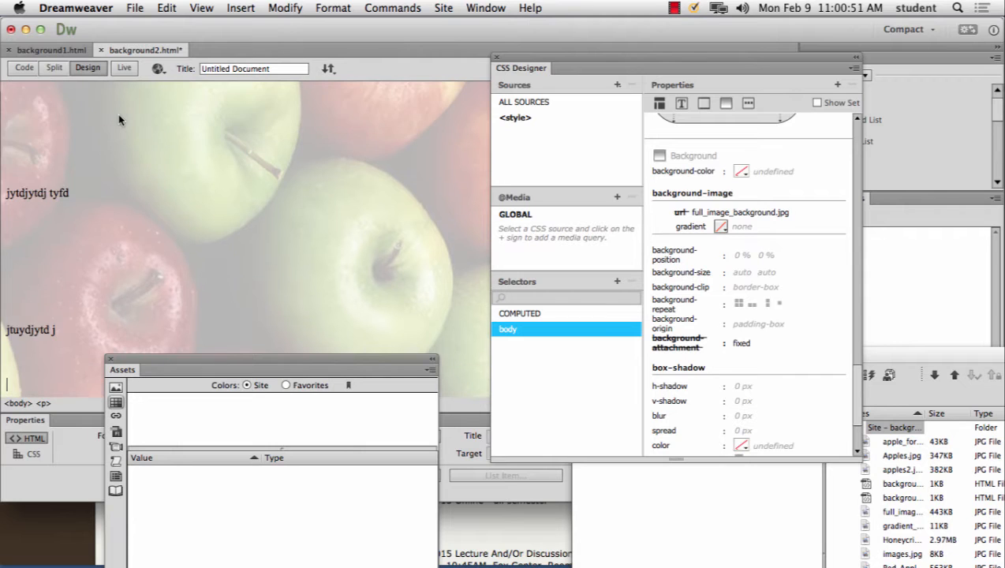
key(Return)
key(Return)
key(Return)
key(Return)
key(Return)
key(Return)
key(Return)
key(Return)
key(Return)
key(Return)
text(j)
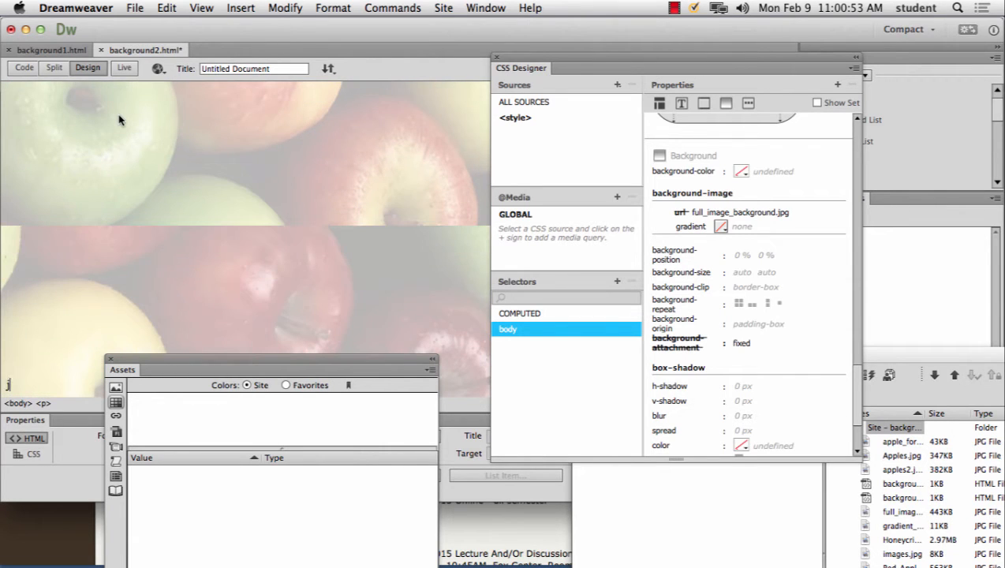
text(ytdj ytdj ytd j)
key(Return)
text(jyt jyt j)
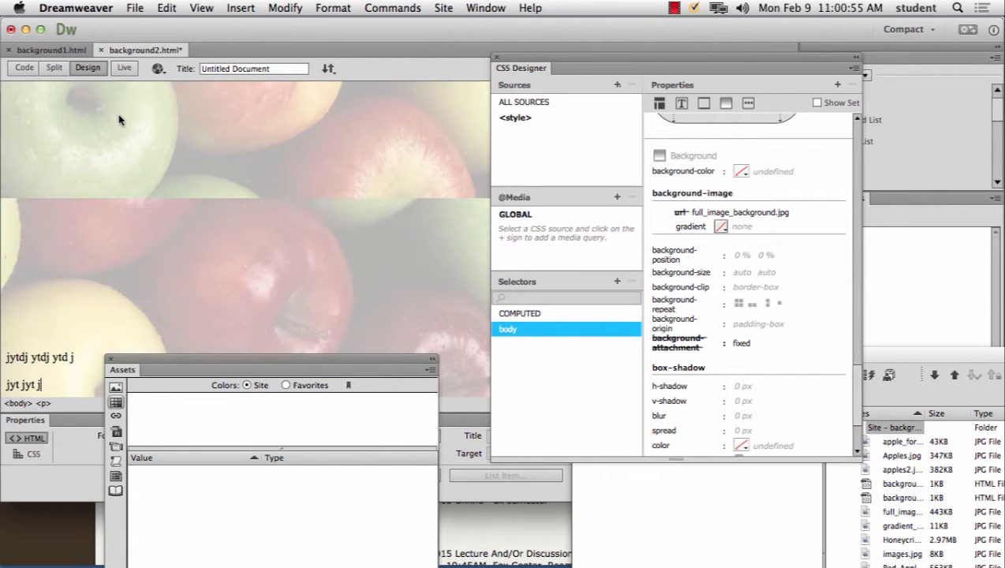
text(de)
key(Return)
key(Return)
key(Return)
key(Return)
key(Return)
text(jytd jytd)
key(Return)
key(Return)
key(Return)
key(Return)
key(Return)
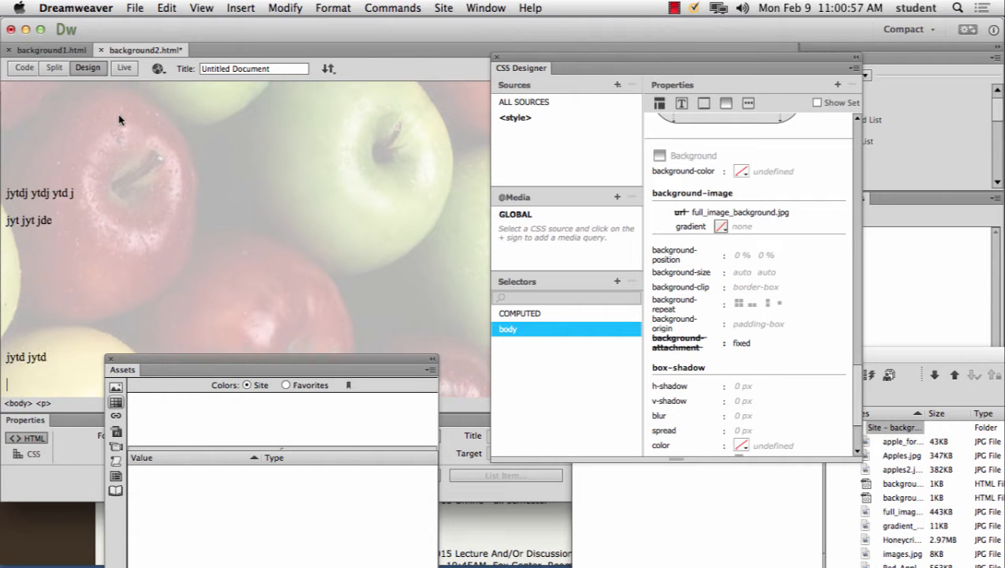
text(jytd jytd j)
key(Return)
key(Return)
key(Return)
key(Return)
key(Return)
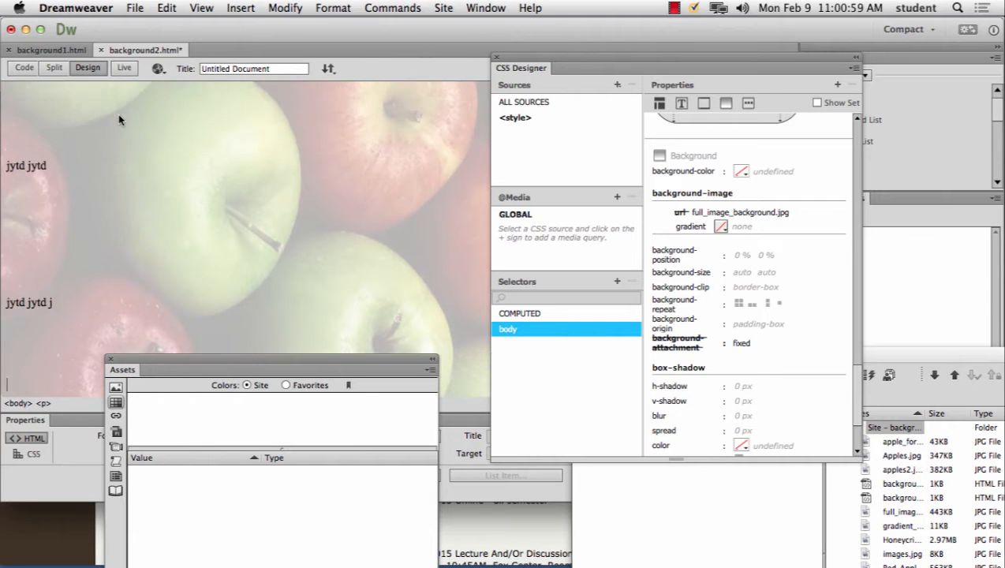
text(jyte jytd j)
key(Return)
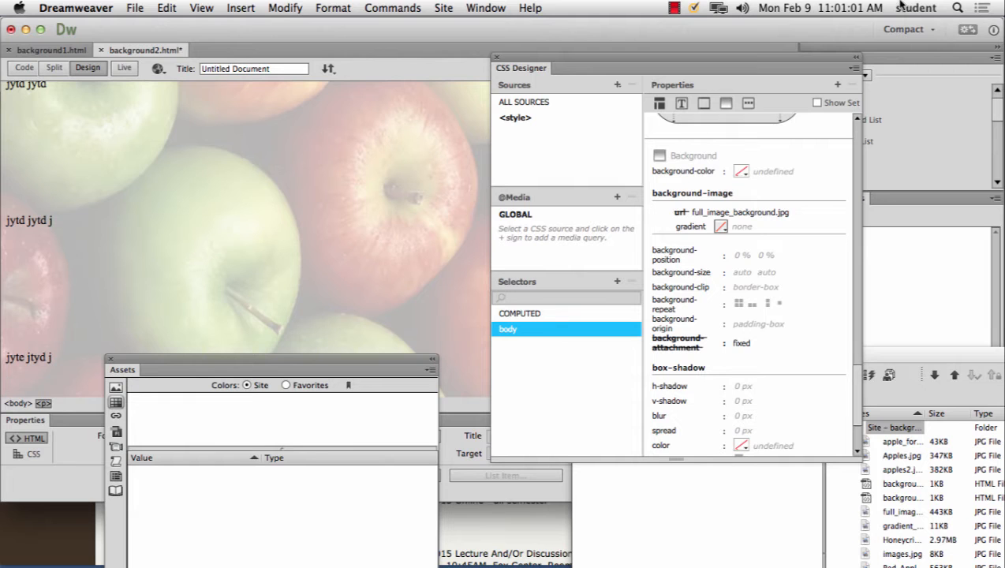
Move the CSS Designer panel away from the page text and save background2.html
drag(533, 60, 597, 181)
click(134, 7)
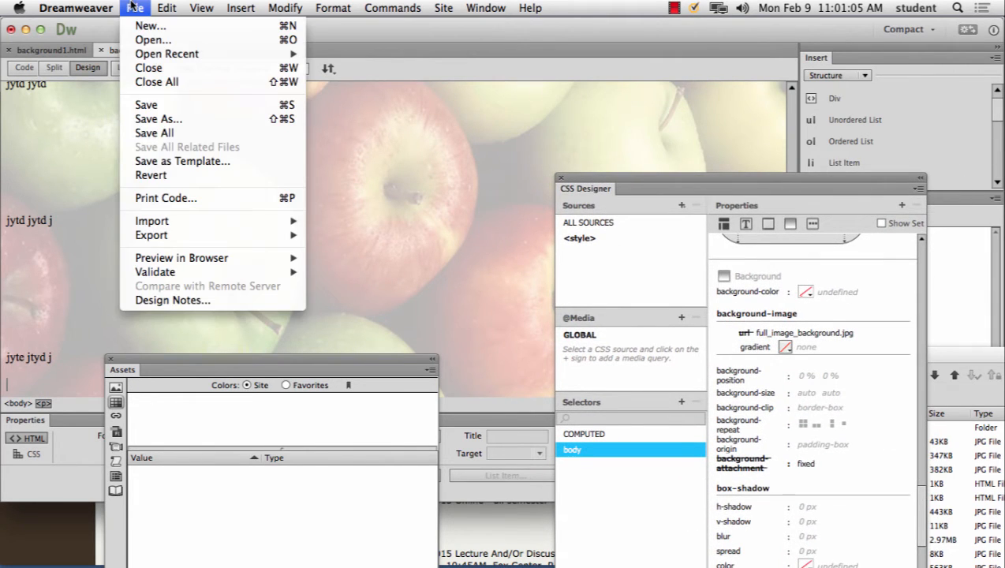
click(162, 107)
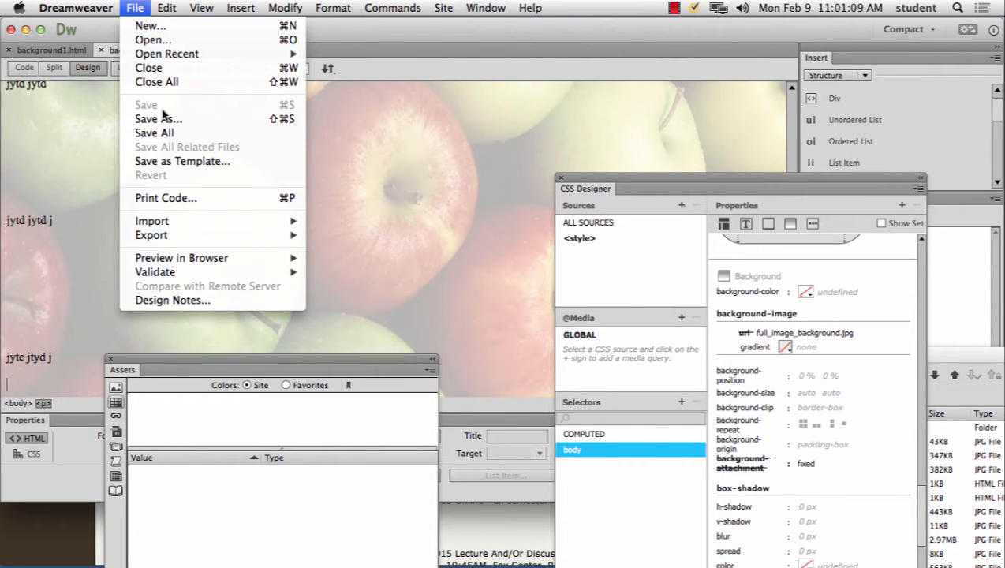
click(398, 48)
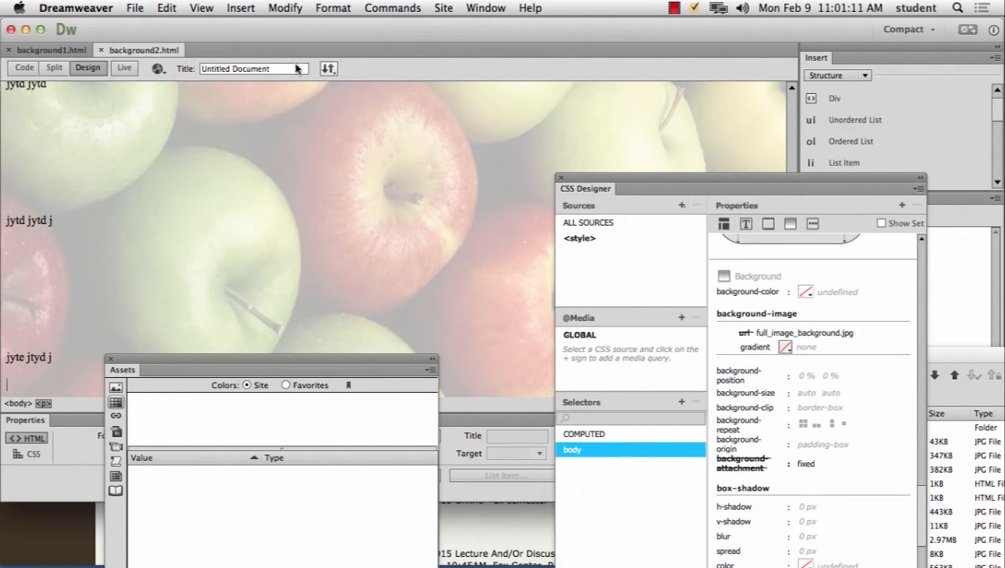
Preview background2.html in Firefox and examine how the background image behaves while the page text scrolls up and down
click(158, 70)
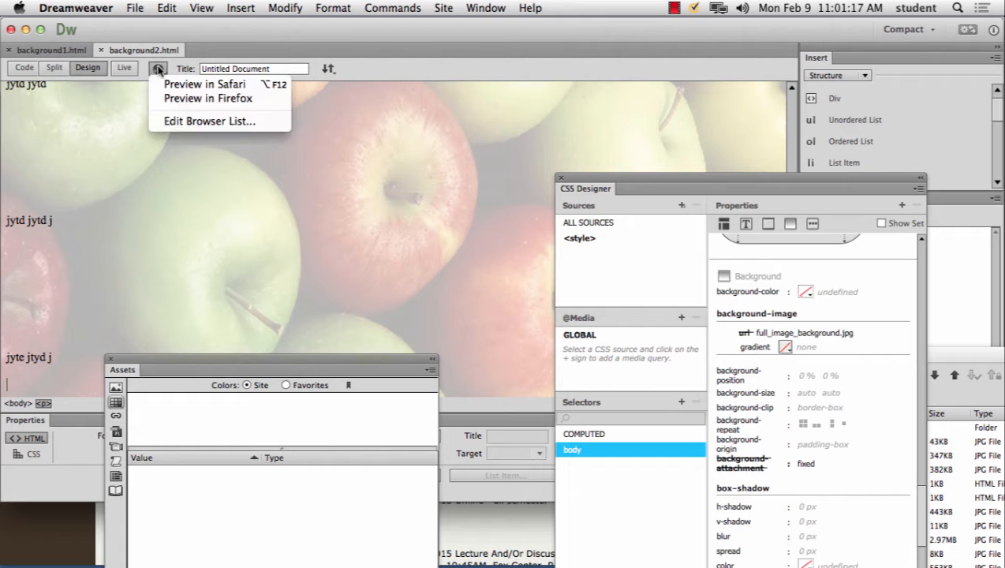
click(190, 100)
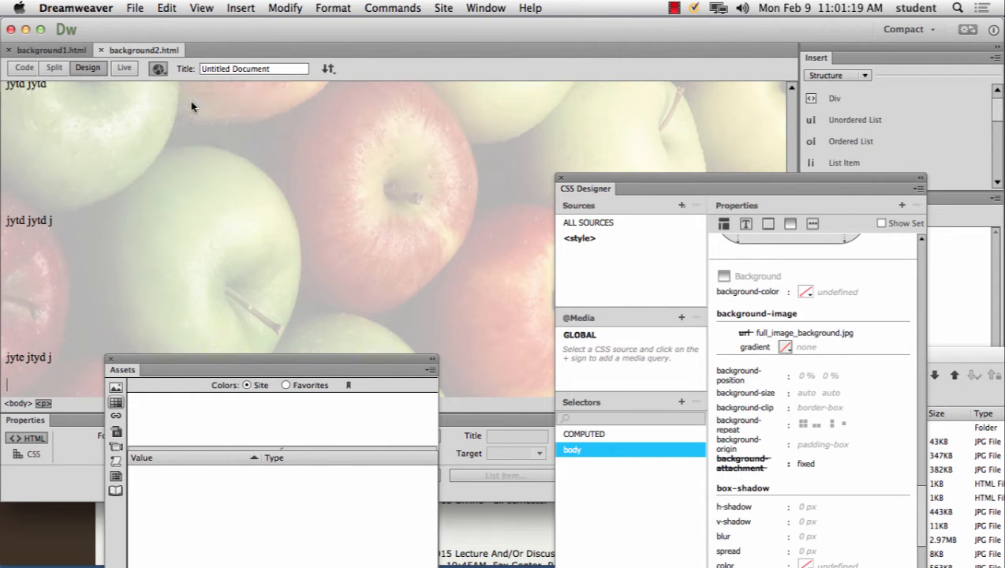
scroll(371, 283, down, 10)
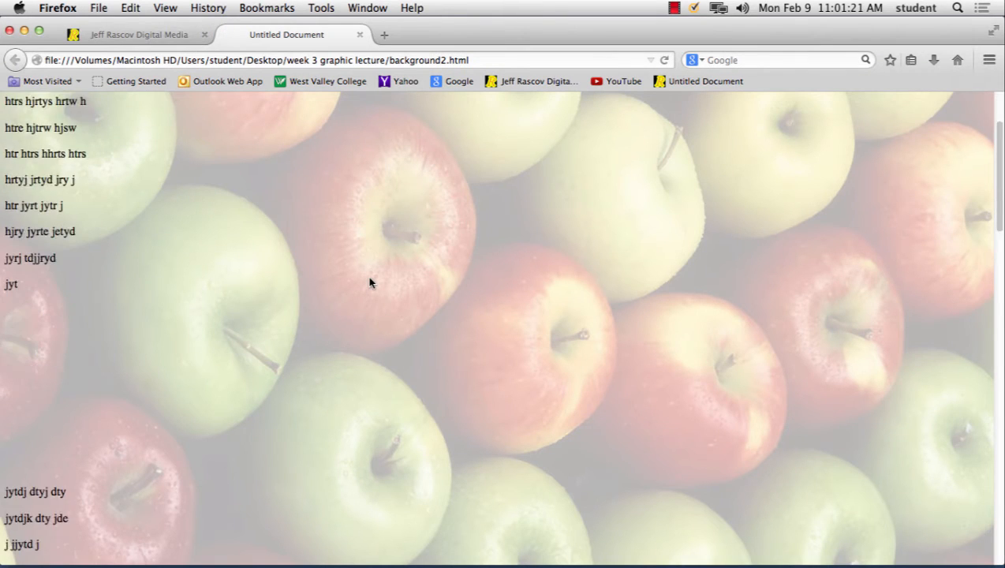
scroll(371, 284, down, 15)
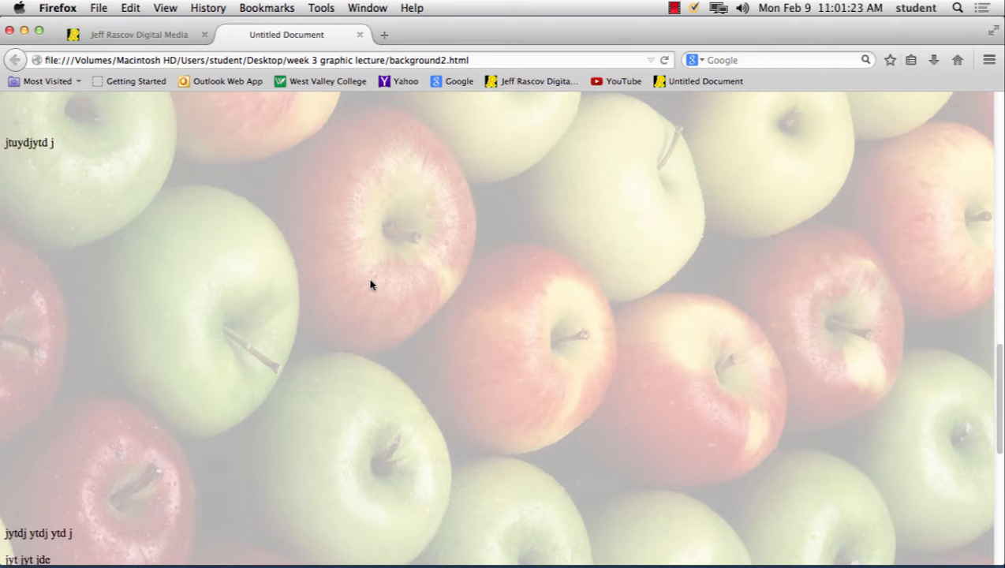
scroll(370, 286, up, 20)
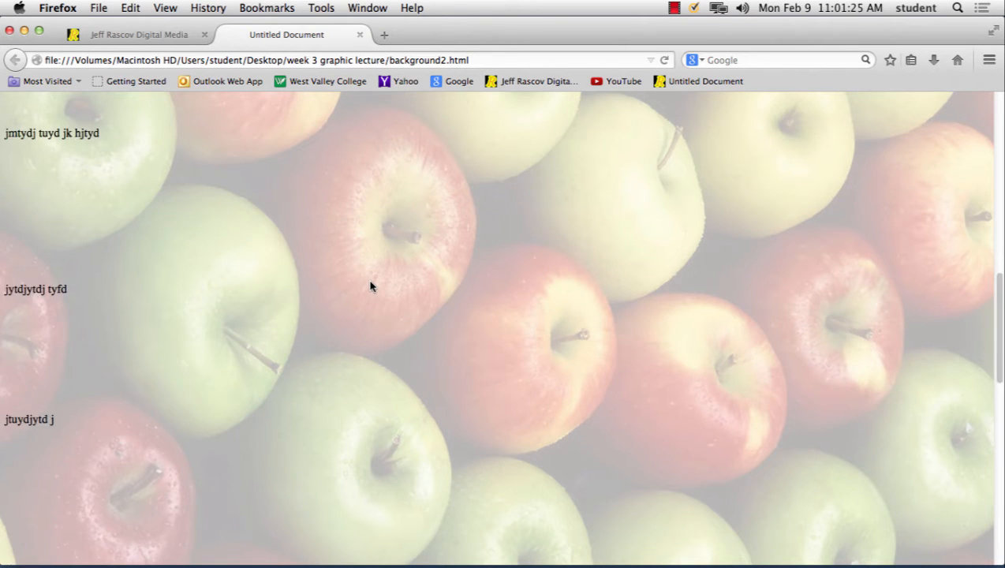
scroll(371, 287, down, 20)
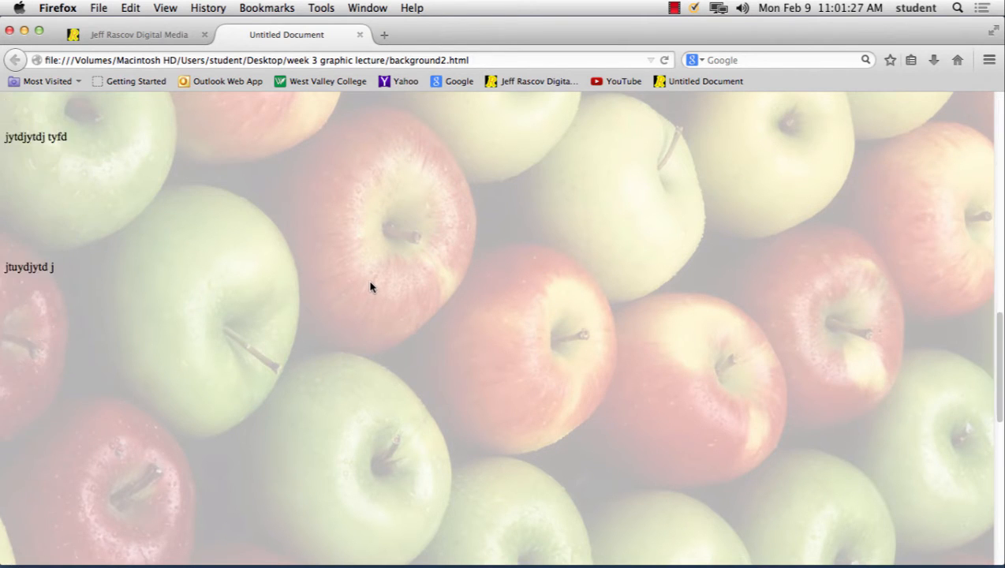
scroll(371, 286, up, 20)
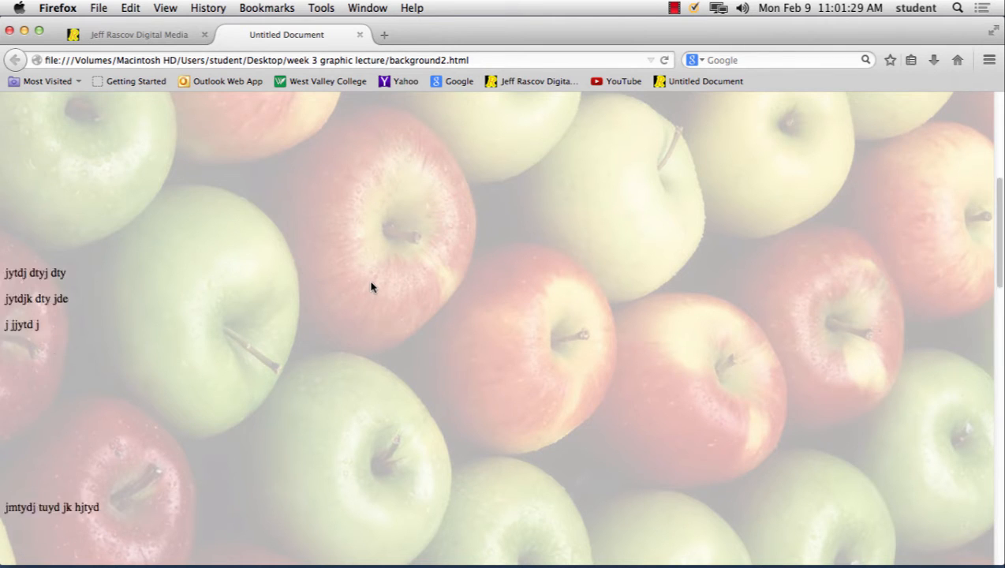
scroll(371, 288, down, 20)
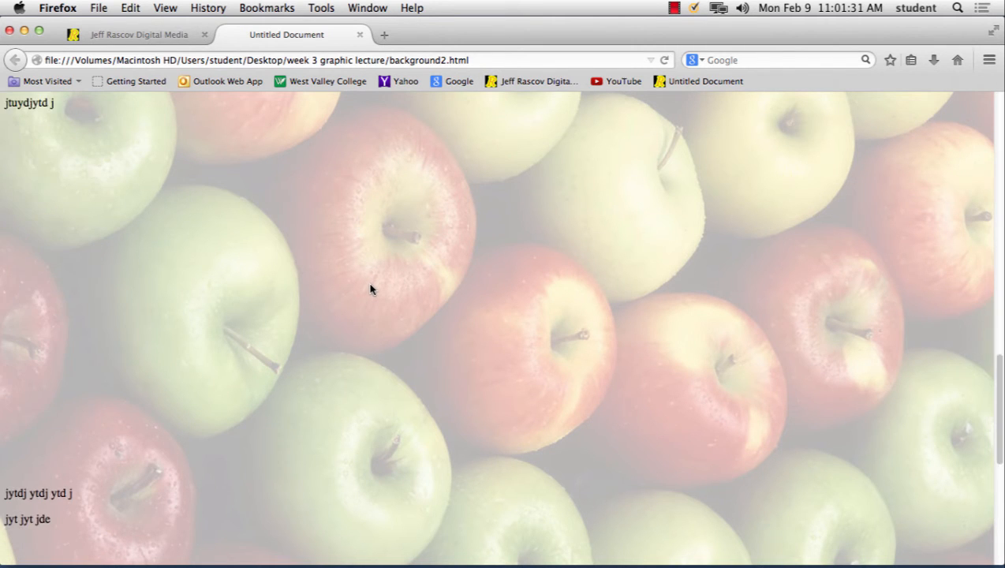
scroll(368, 287, up, 20)
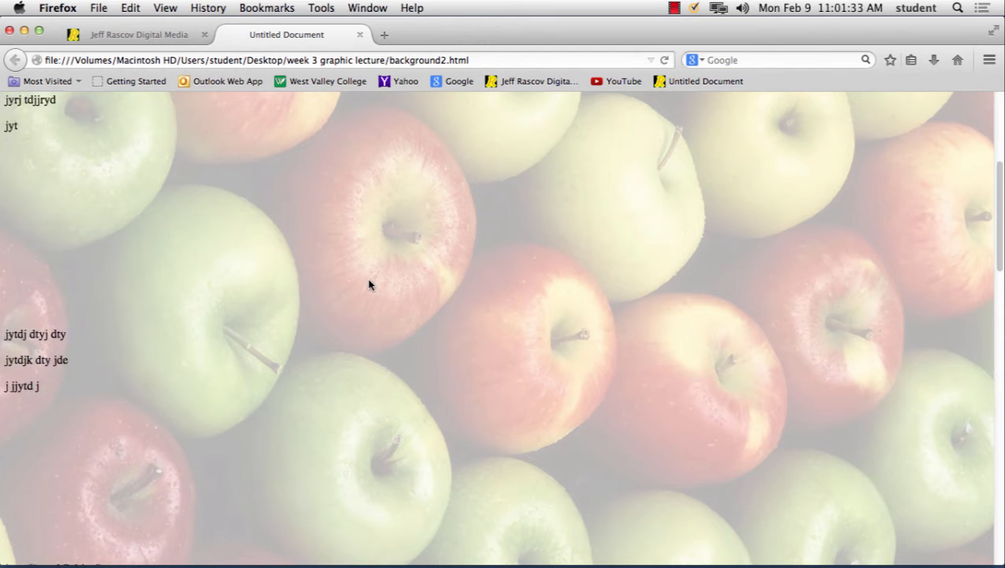
scroll(369, 286, down, 20)
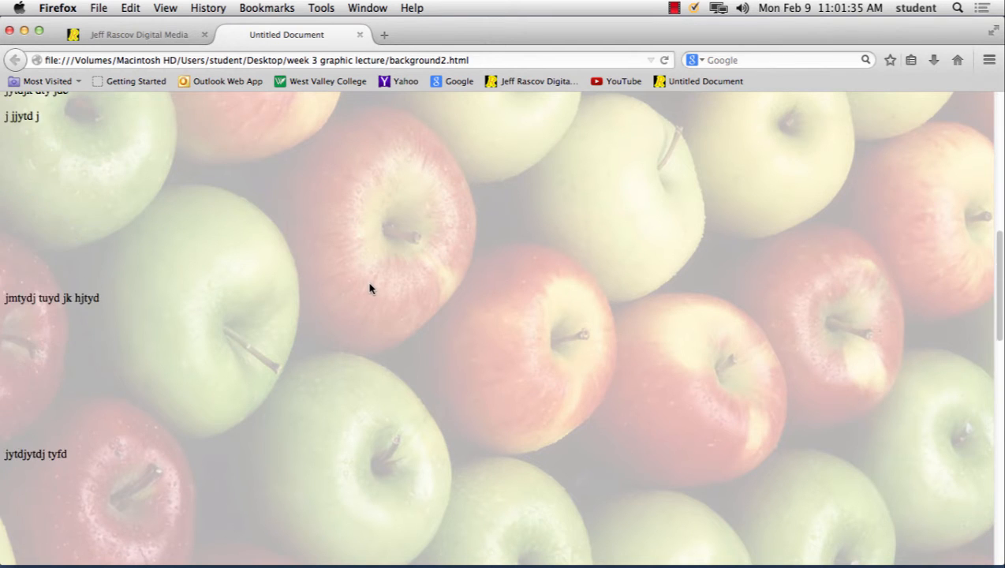
scroll(369, 292, up, 20)
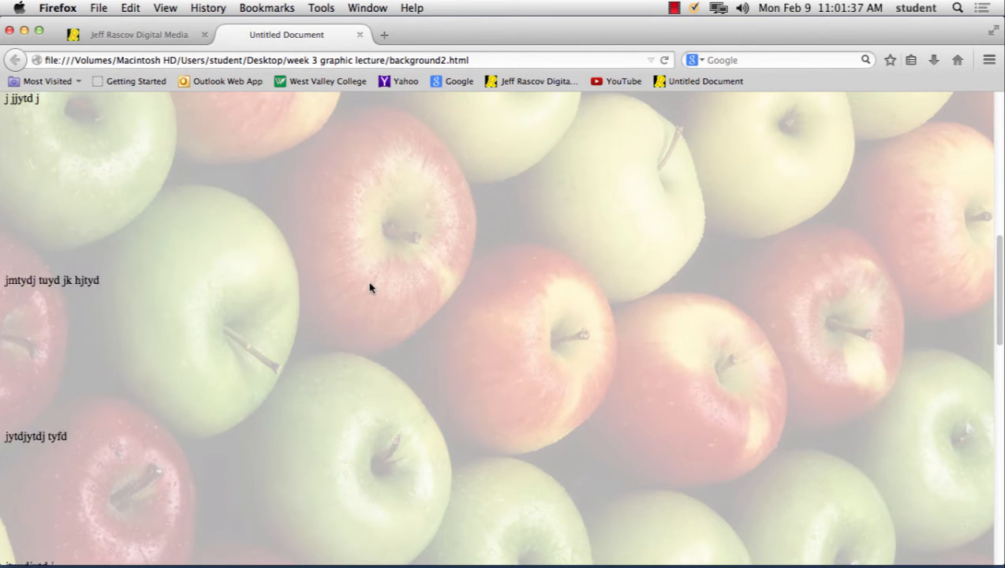
scroll(369, 291, down, 20)
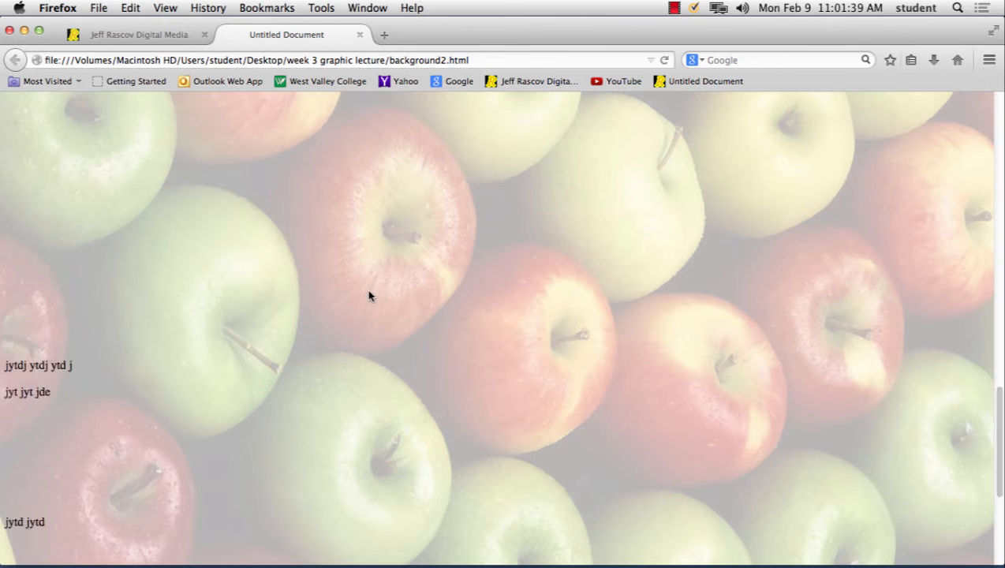
scroll(369, 292, up, 20)
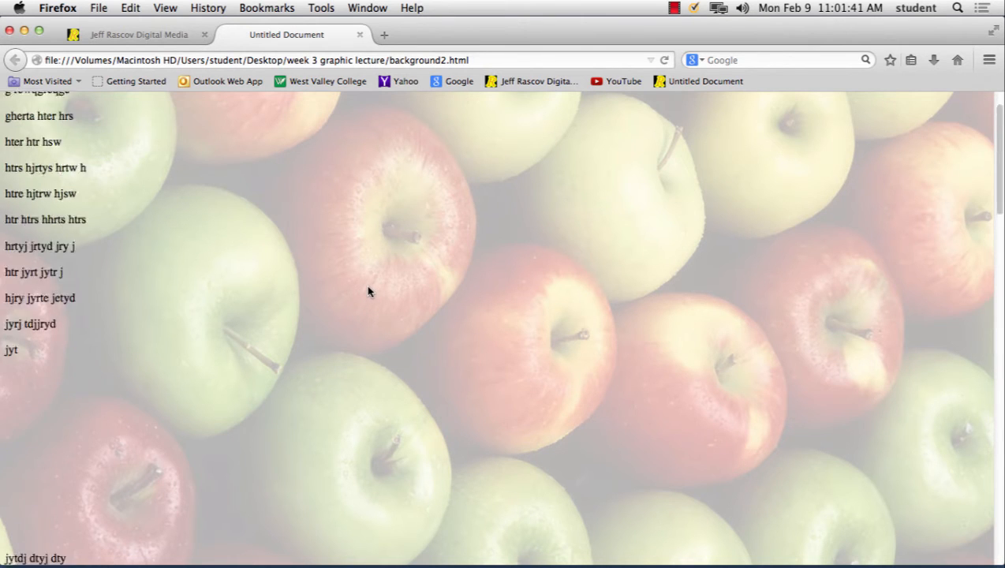
scroll(369, 288, down, 5)
scroll(368, 288, down, 15)
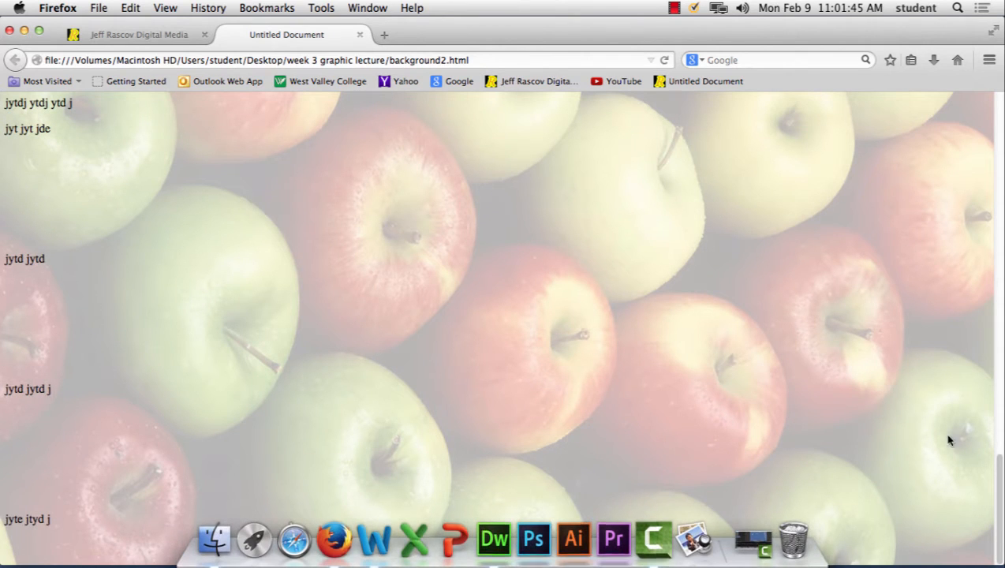
Check the fixed apple background against the full length of moving page text in the Firefox preview and close the preview tab
scroll(265, 347, up, 8)
scroll(264, 347, up, 10)
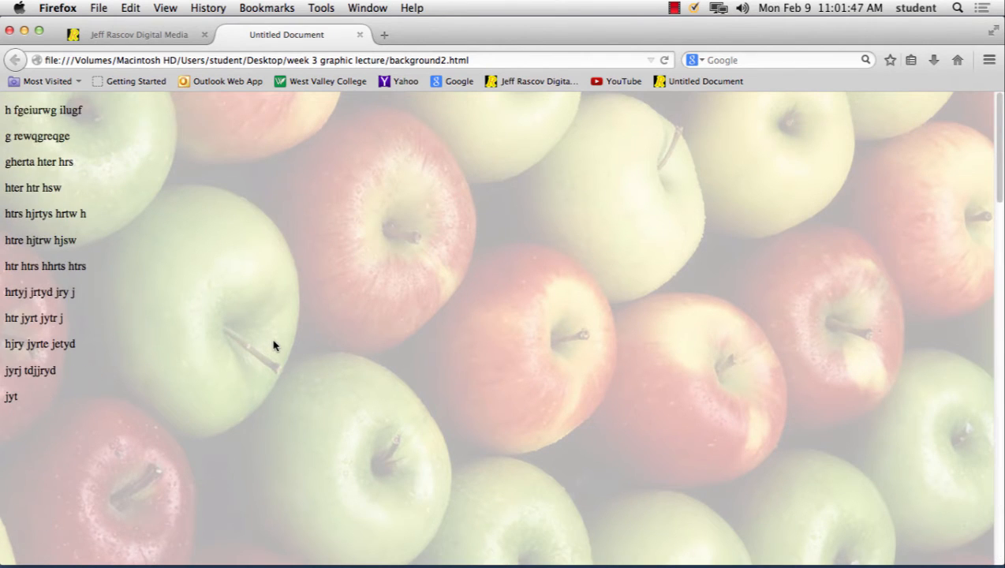
scroll(272, 345, down, 4)
scroll(275, 344, down, 10)
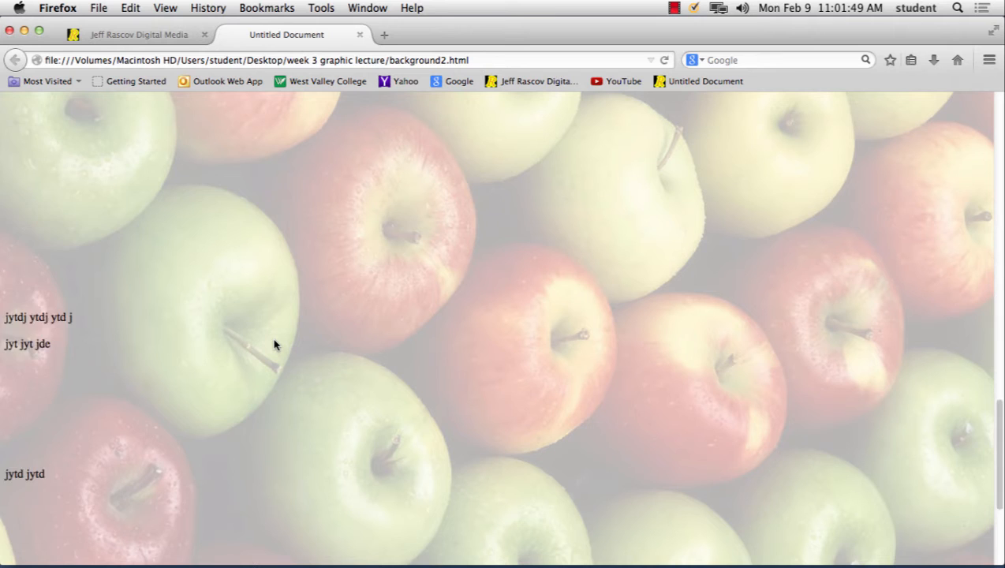
scroll(274, 344, up, 15)
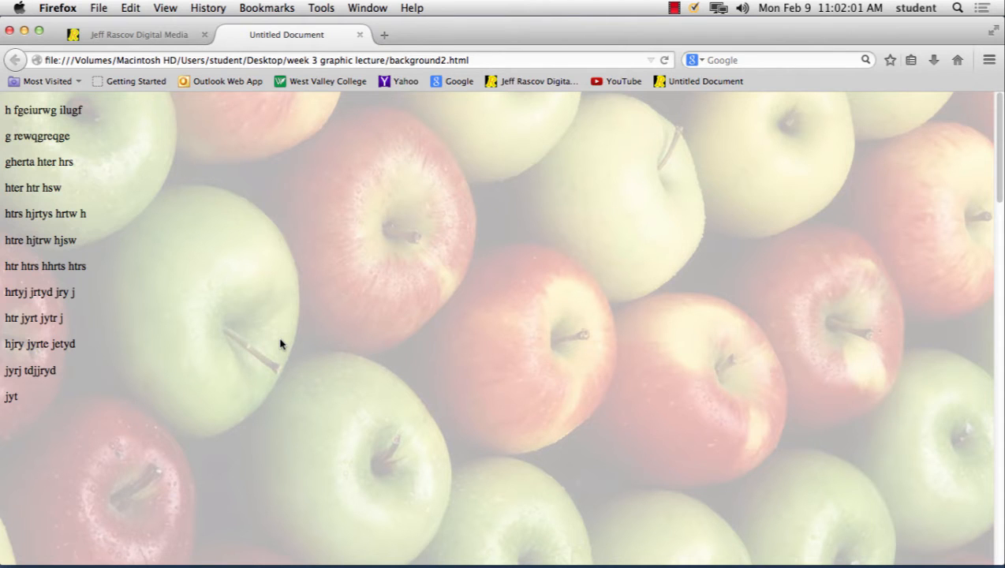
scroll(282, 344, down, 10)
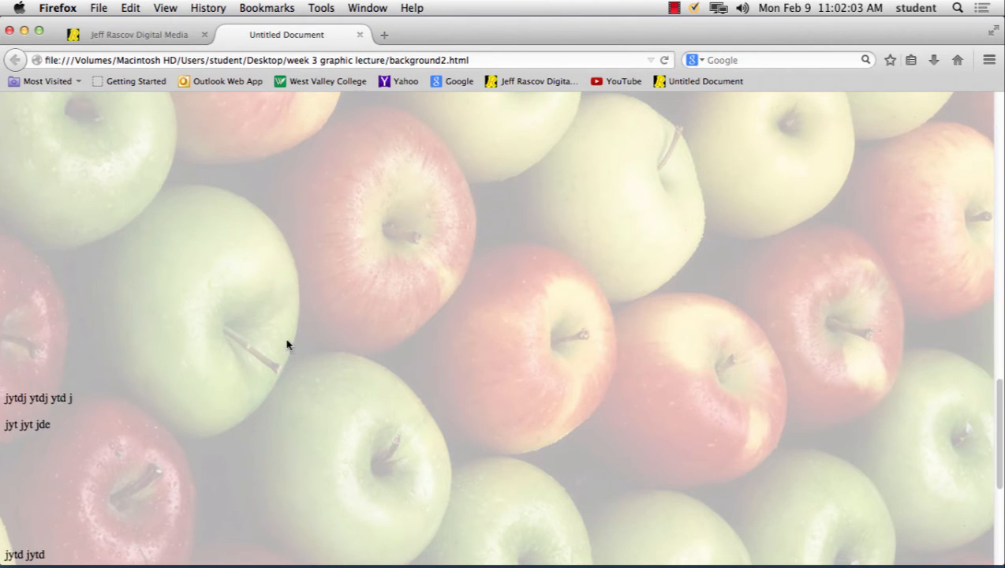
scroll(287, 344, up, 10)
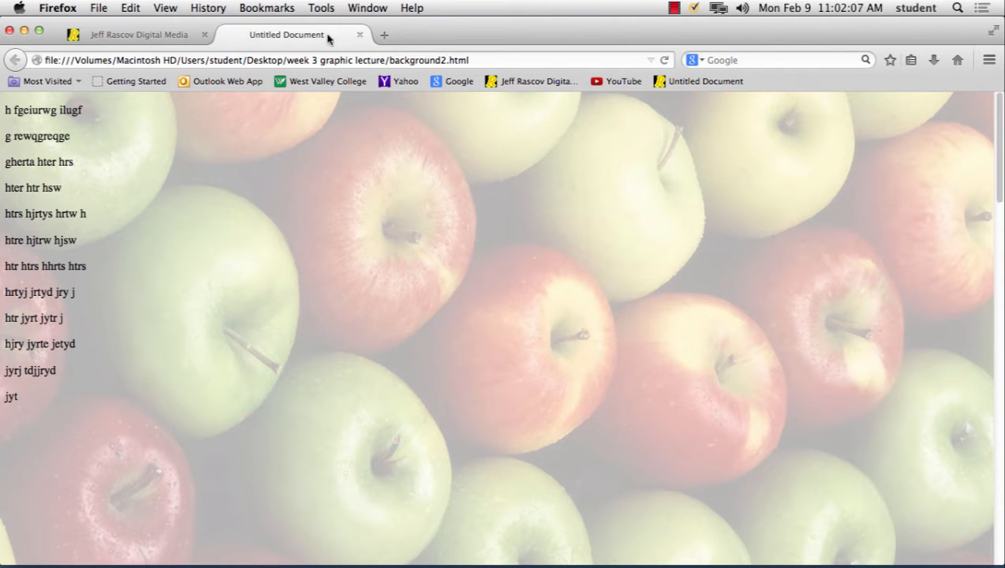
click(360, 35)
Return to Dreamweaver and insert the image apple_for_page.jpg in the blank paragraph below the "jyt" line of background2.html
mouse_move(410, 556)
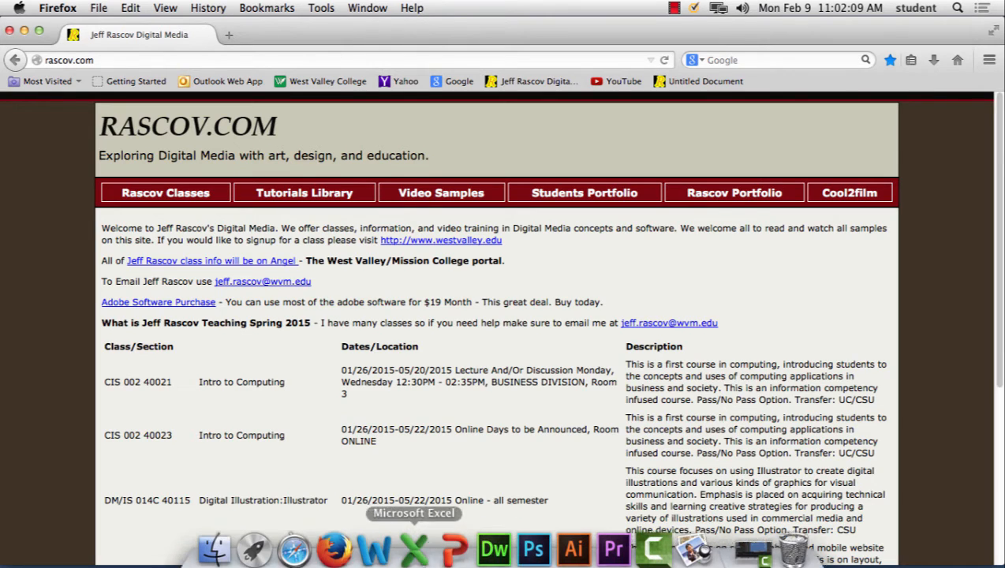
click(494, 539)
scroll(136, 249, down, 5)
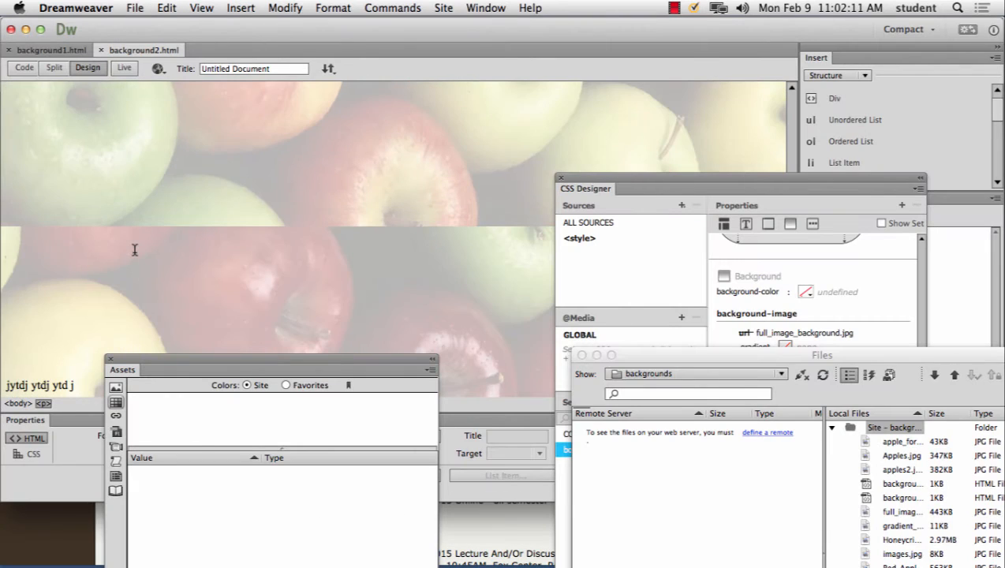
scroll(136, 249, up, 4)
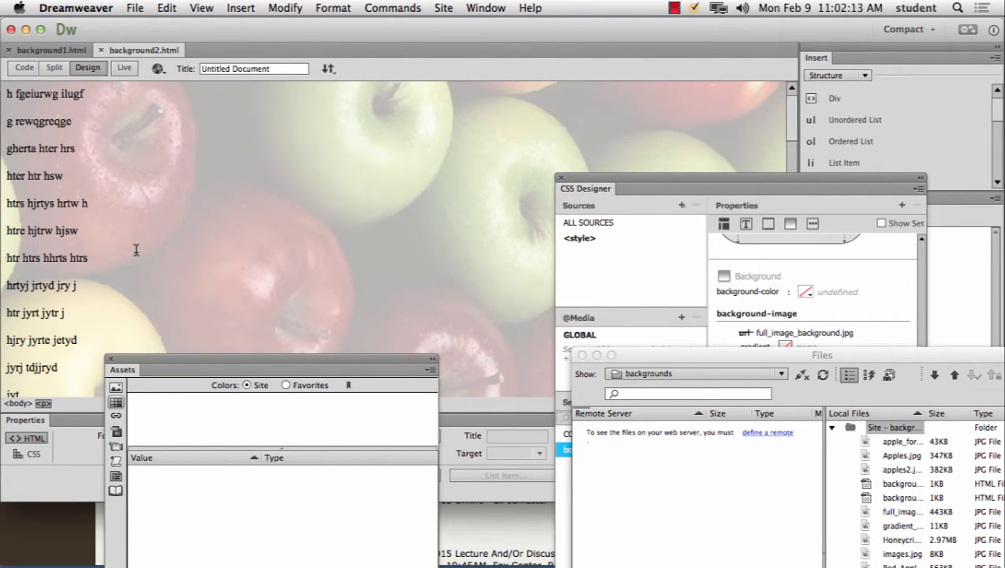
scroll(135, 249, down, 5)
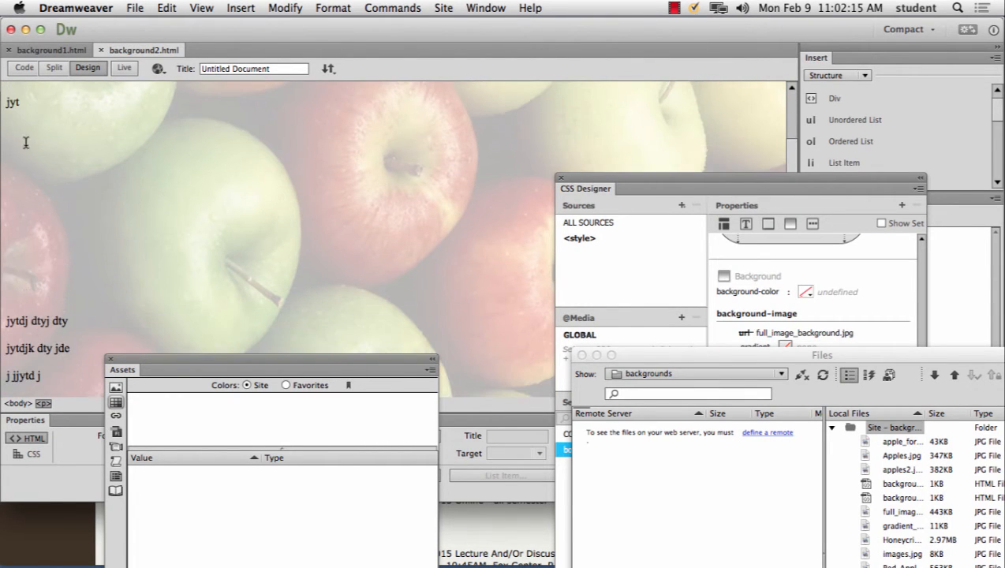
click(25, 134)
click(243, 8)
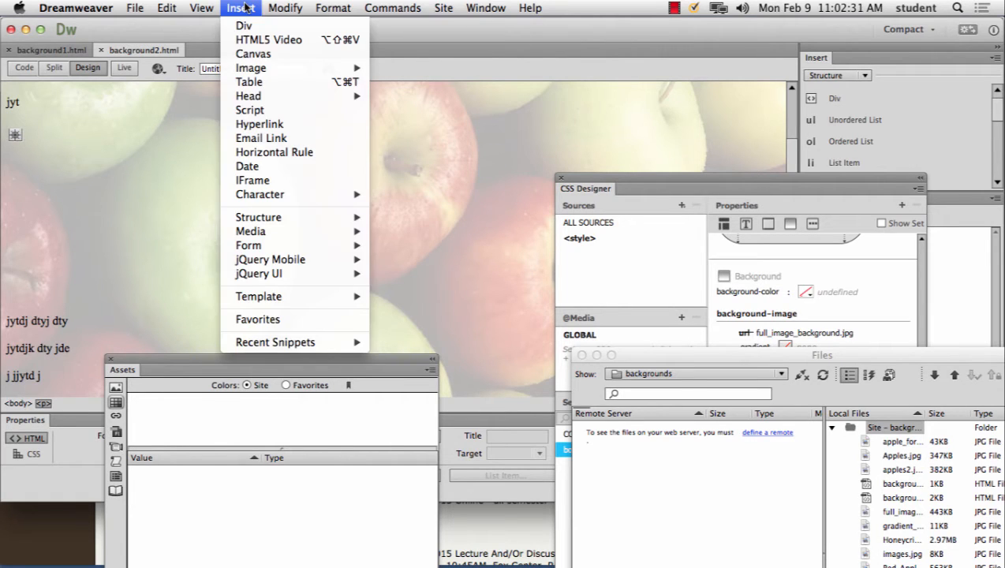
mouse_move(255, 77)
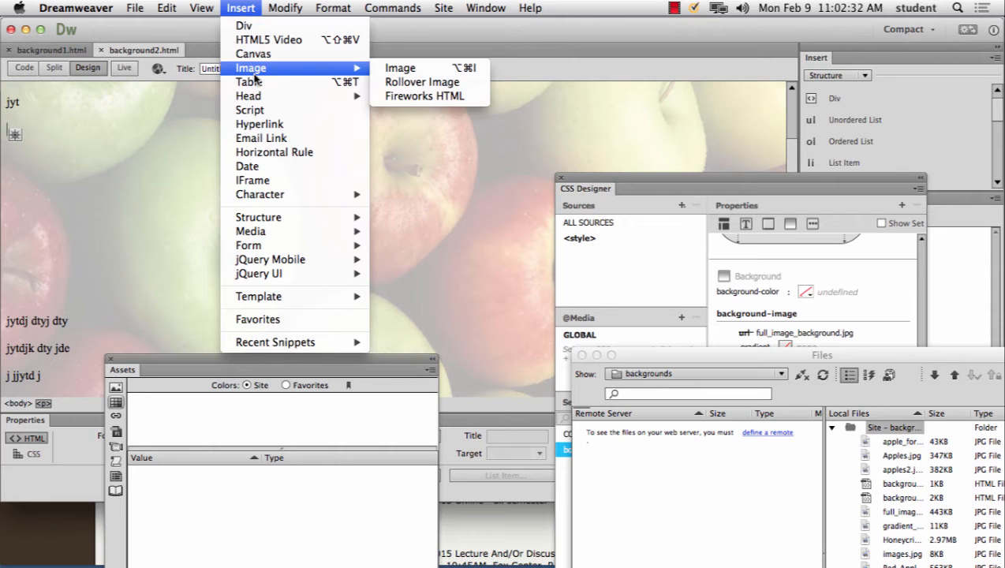
click(449, 69)
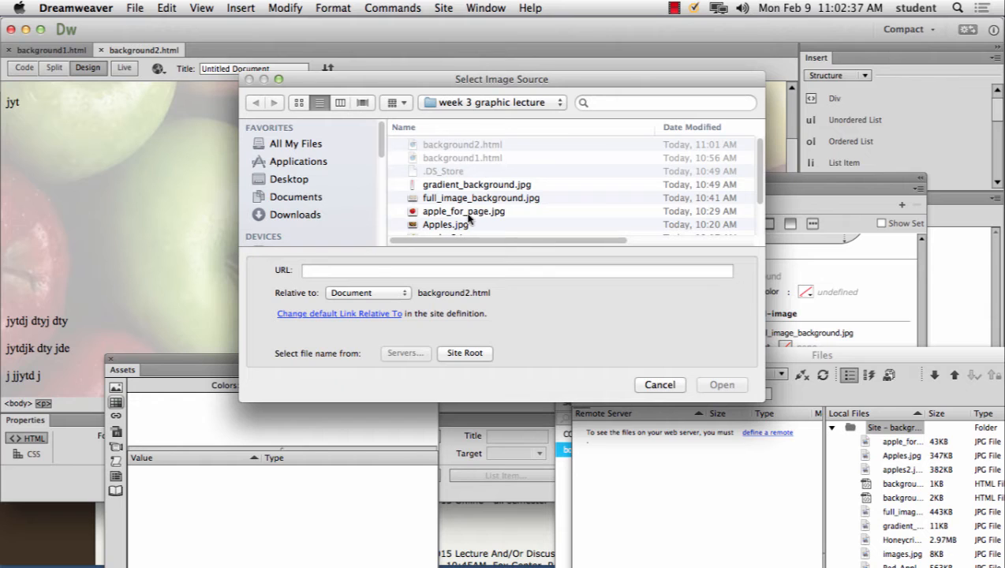
click(465, 212)
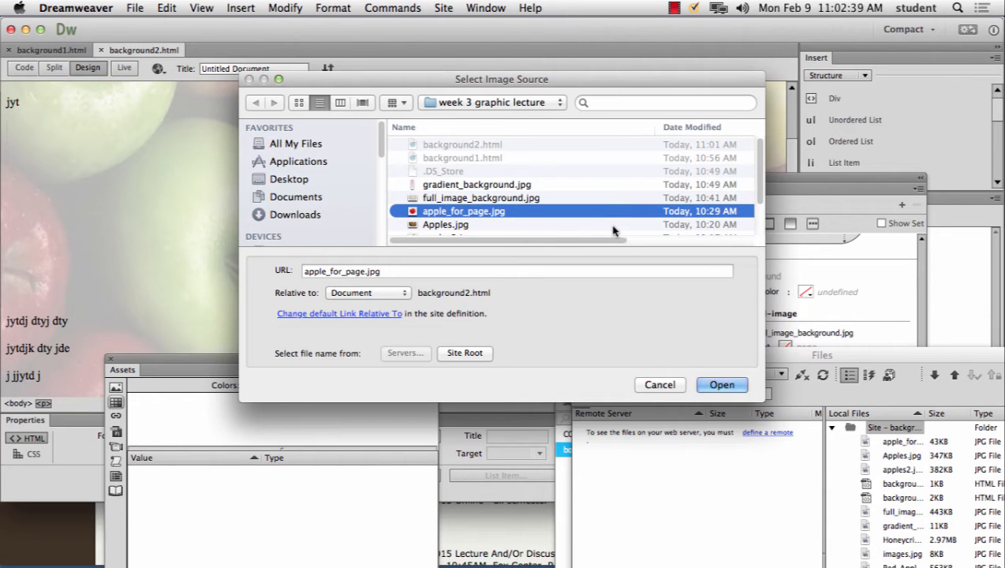
click(721, 385)
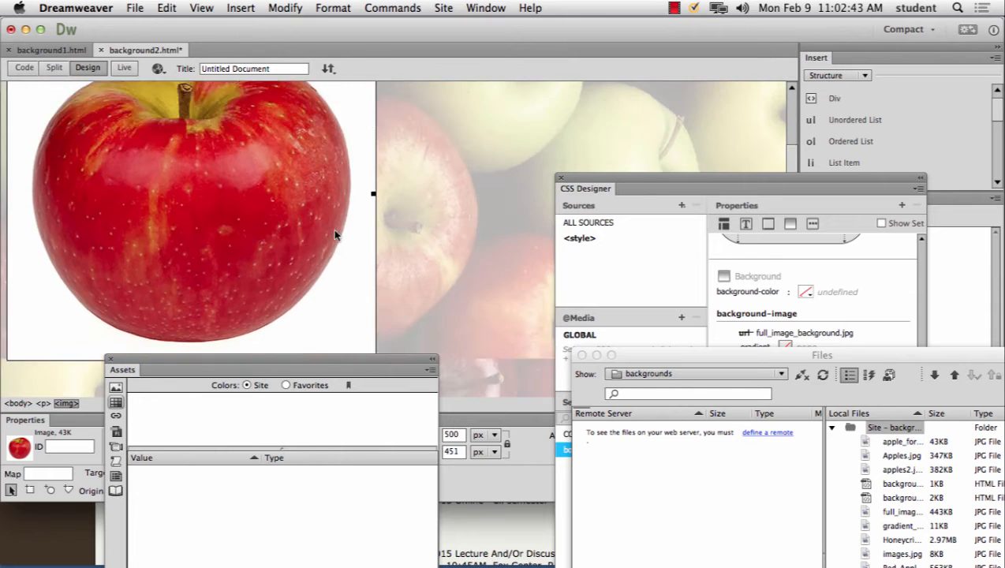
Resize the inserted apple image freehand to about 532 by 448 px and save background2.html
scroll(336, 234, up, 5)
scroll(335, 233, down, 3)
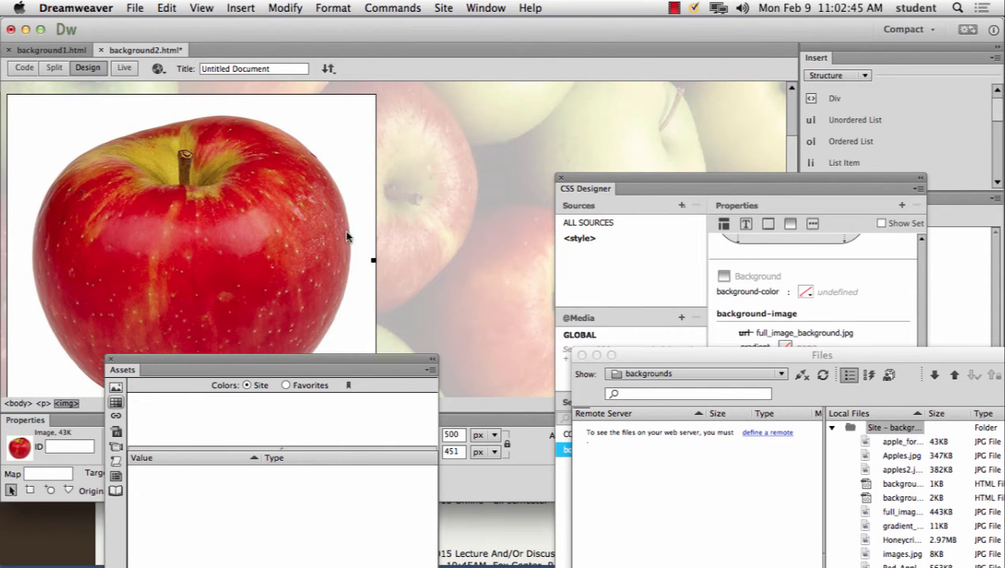
scroll(490, 230, down, 4)
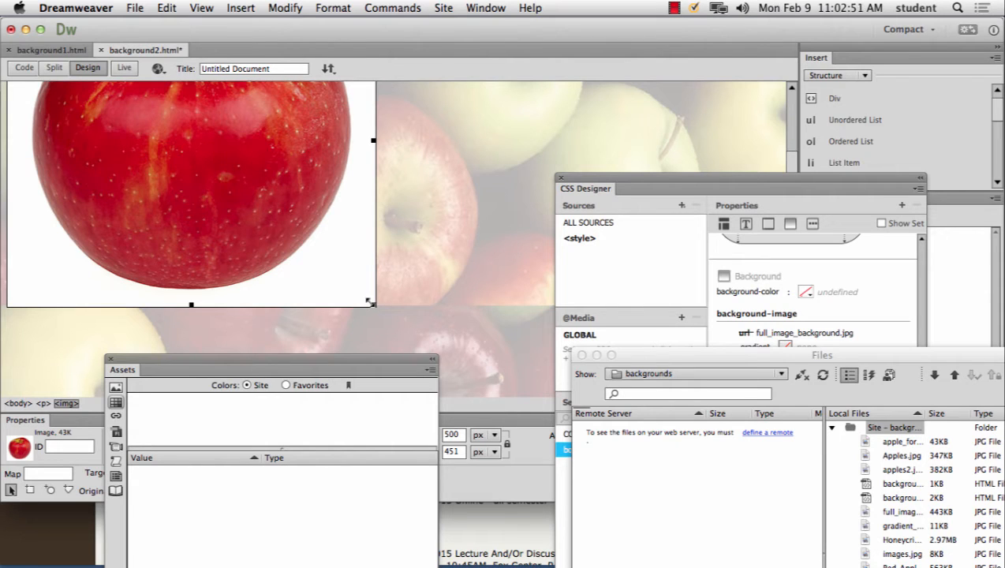
drag(373, 305, 397, 299)
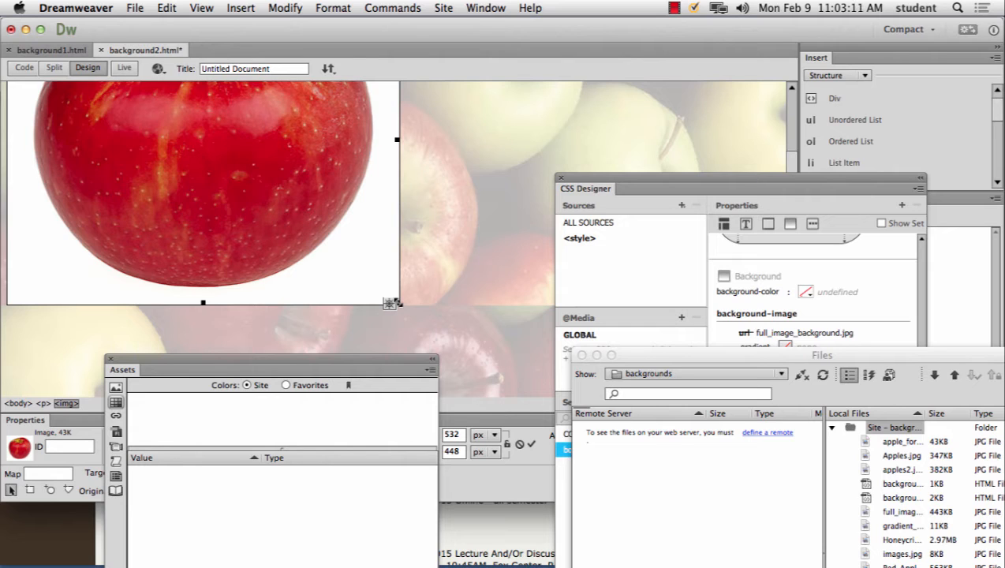
click(139, 8)
click(146, 105)
Preview background2.html in Firefox and examine how the inserted apple image moves with the text over the fixed background
click(157, 69)
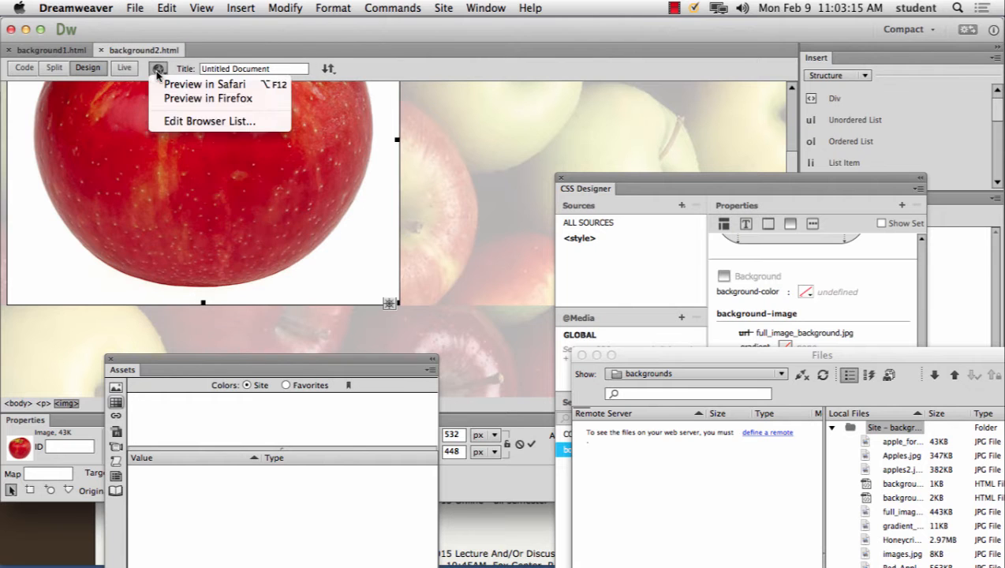
click(175, 96)
scroll(422, 187, down, 10)
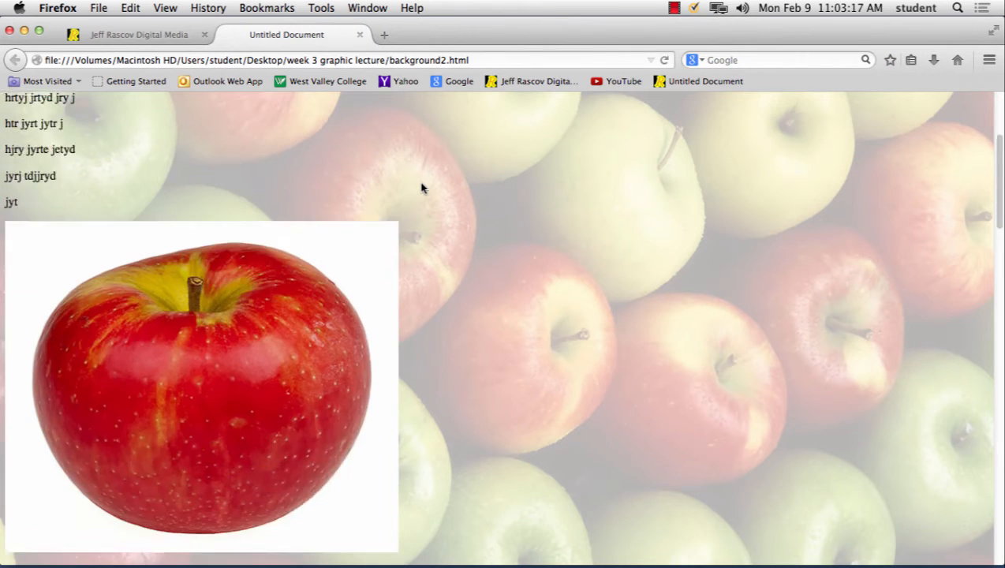
scroll(421, 187, down, 5)
scroll(422, 186, up, 15)
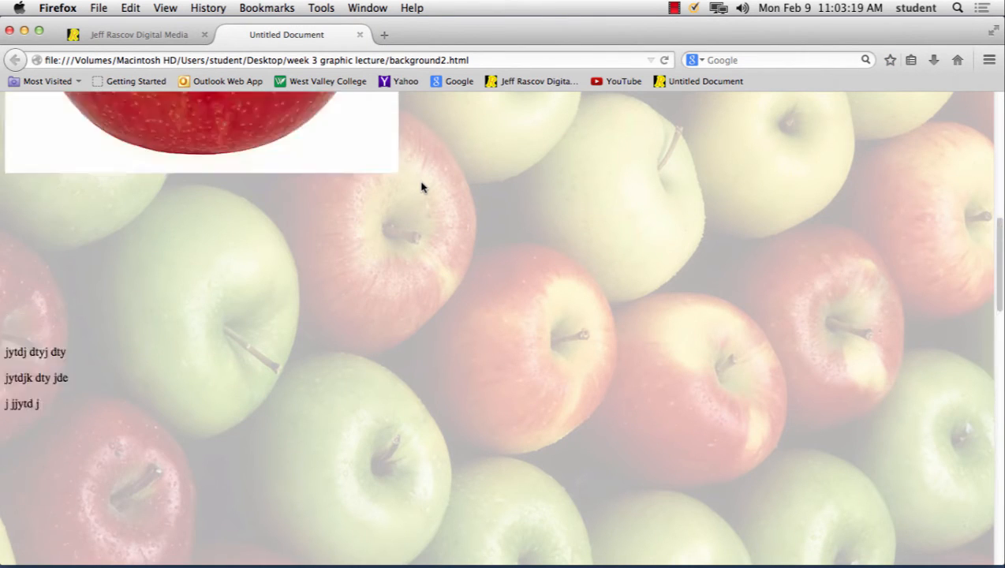
scroll(422, 185, down, 10)
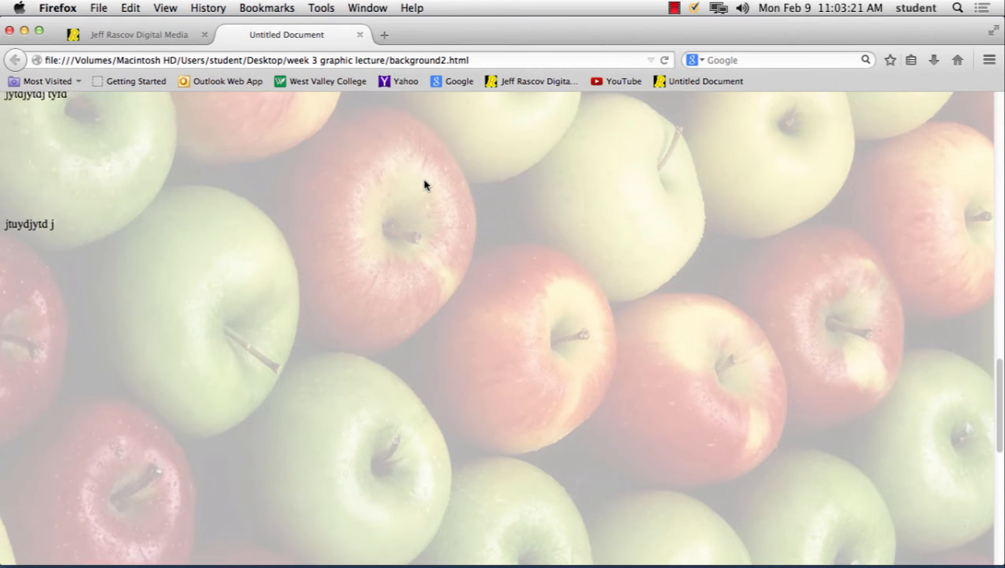
scroll(423, 185, up, 7)
scroll(423, 185, up, 3)
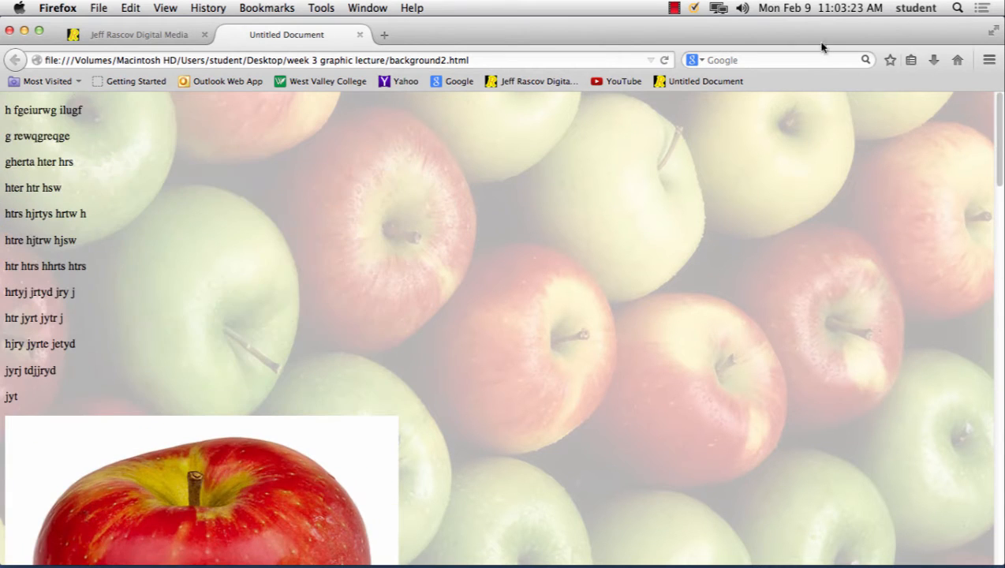
click(675, 8)
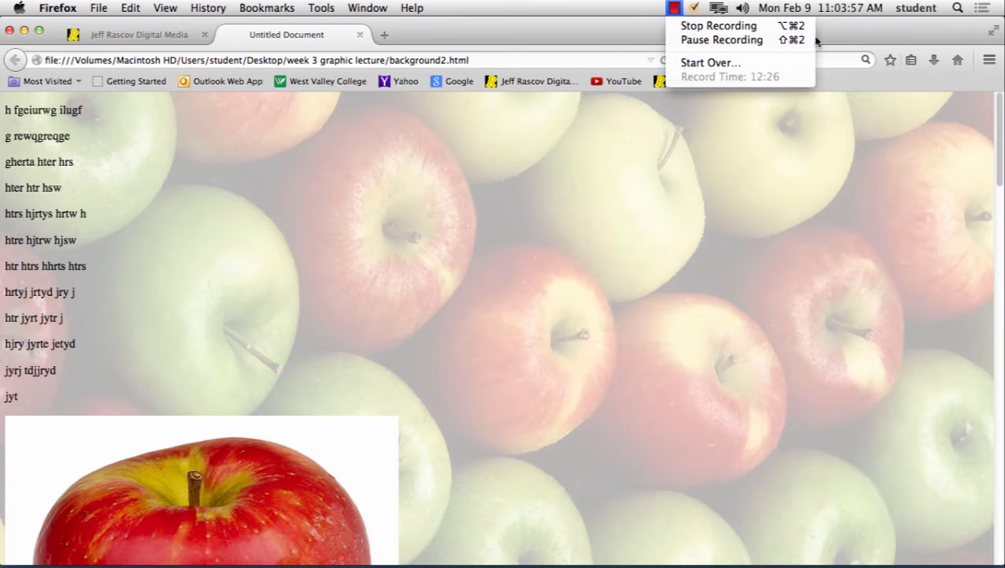
click(751, 28)
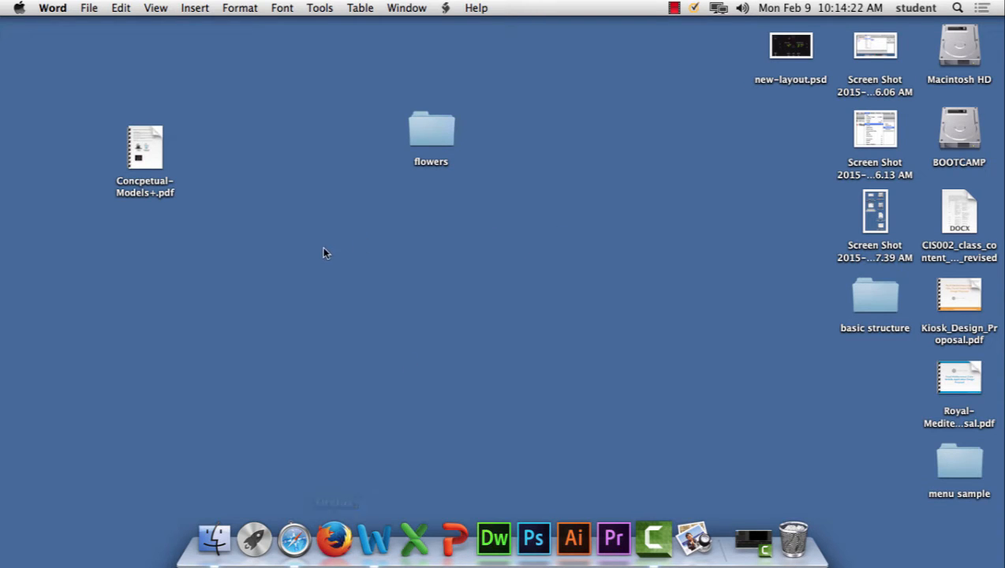
Create a new folder on the desktop and name it "week 3 graphic lecture"
right_click(331, 223)
click(353, 231)
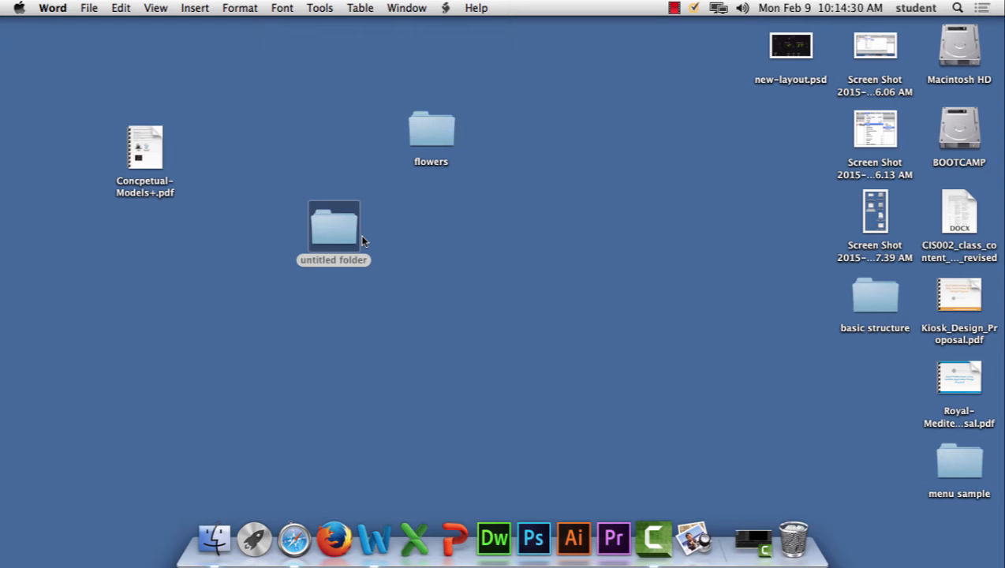
click(351, 260)
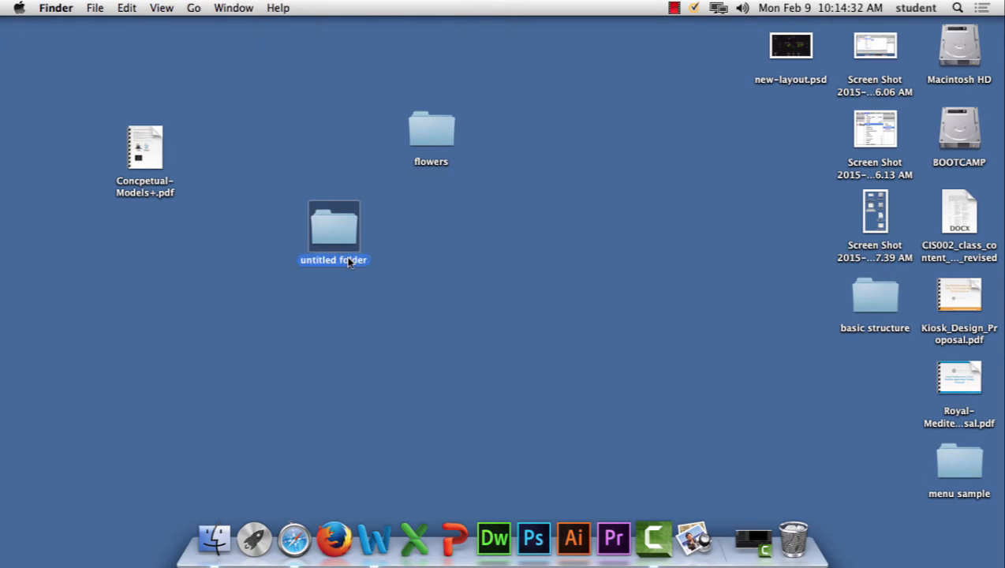
text(week 3)
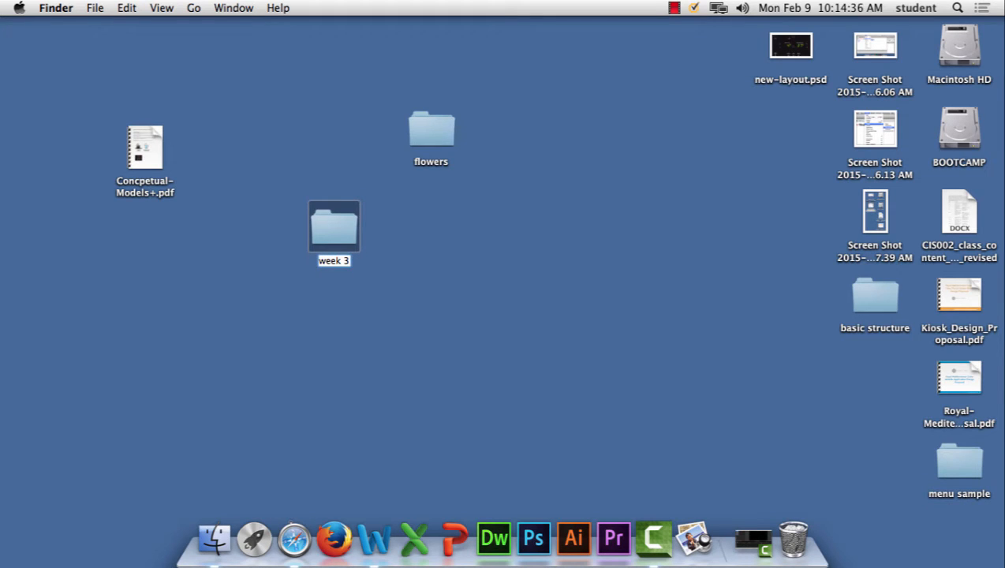
text( graphi)
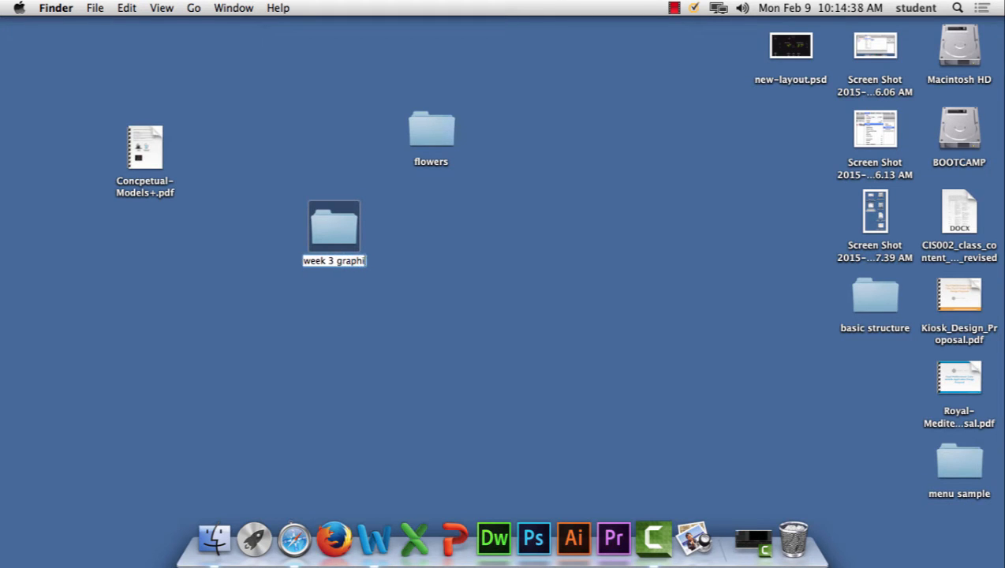
text(c lecture)
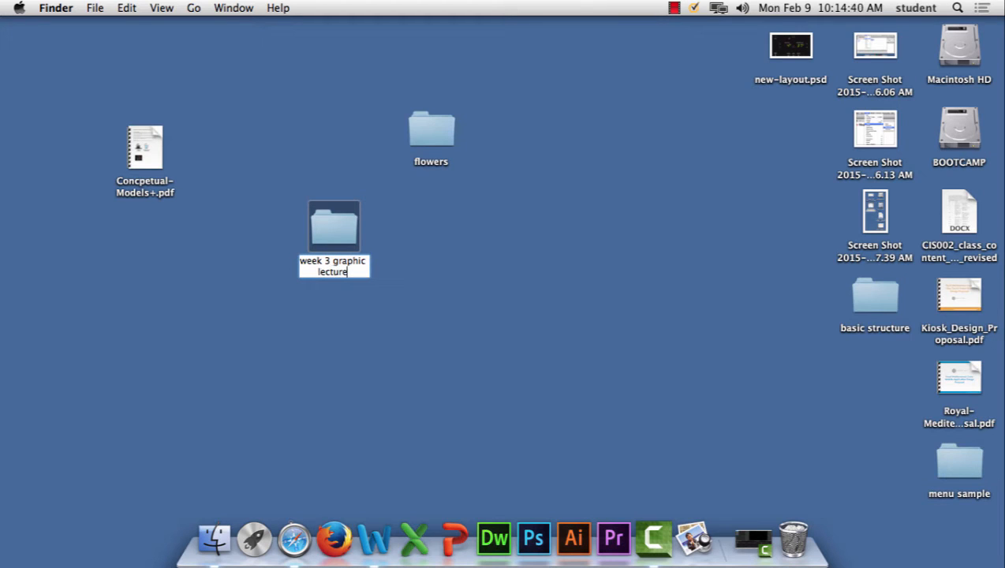
click(429, 260)
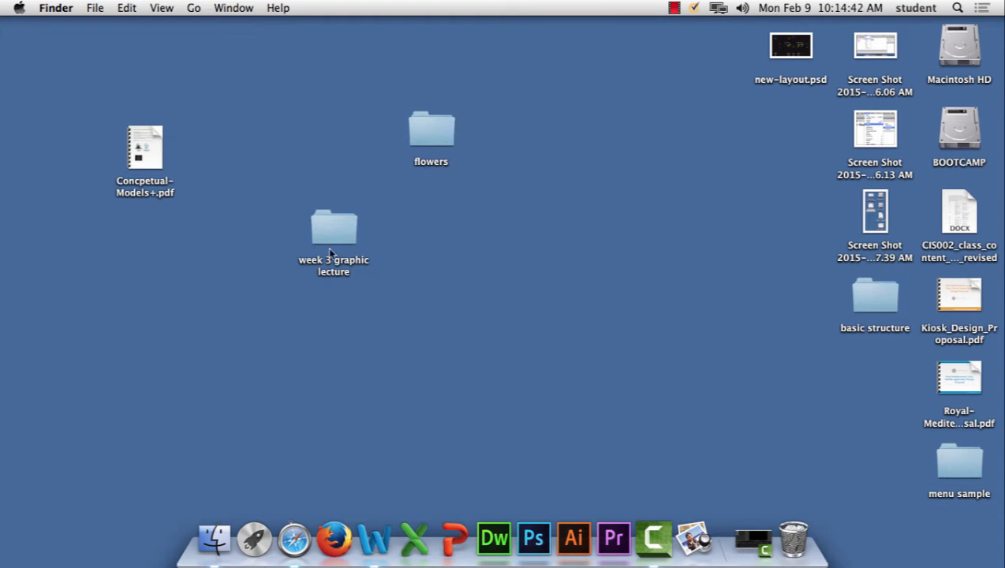
click(340, 231)
click(332, 228)
click(365, 242)
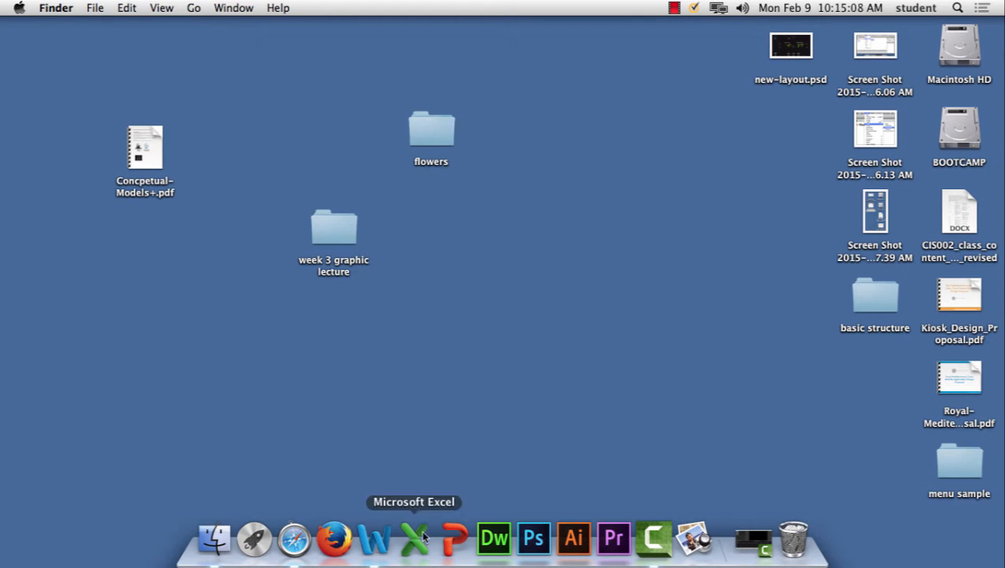
Switch to Firefox, move its window aside to uncover the desktop folders, and load google.com
click(335, 540)
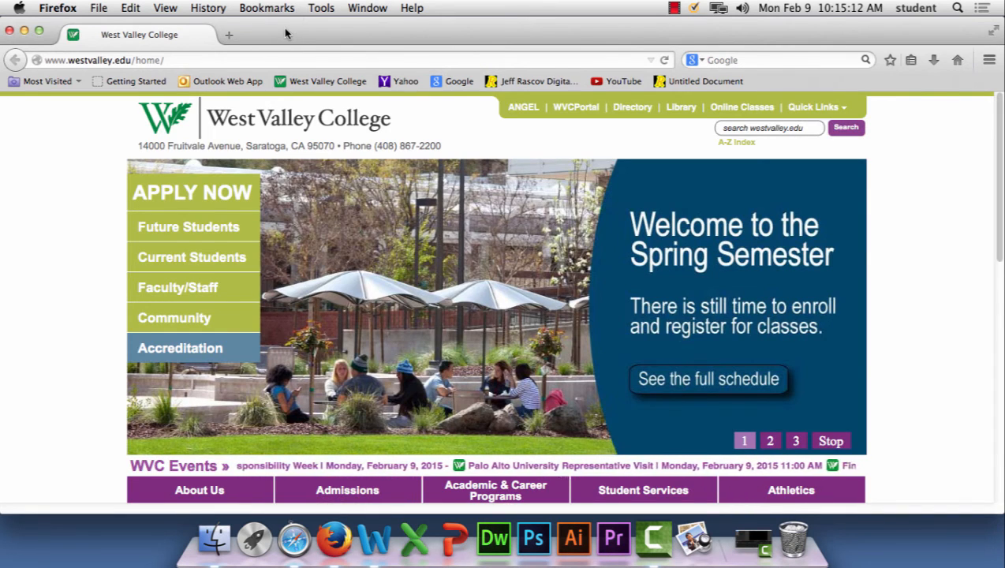
drag(259, 34, 783, 31)
click(709, 60)
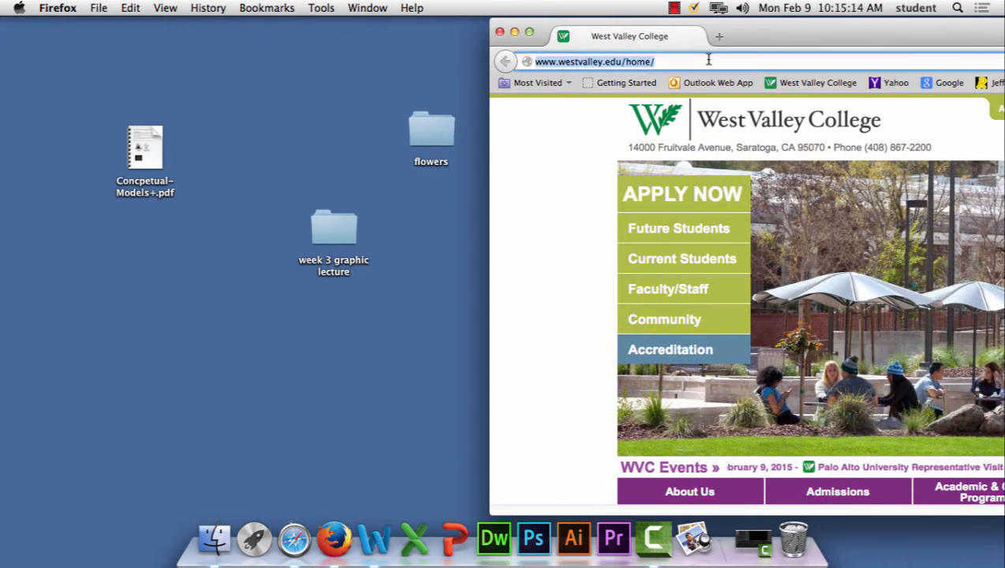
text(google.com)
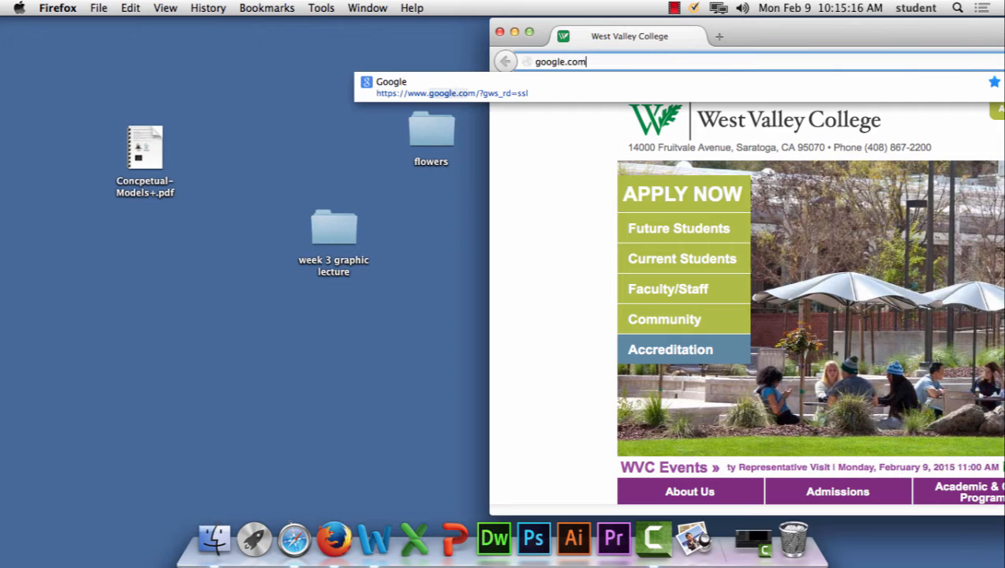
key(Return)
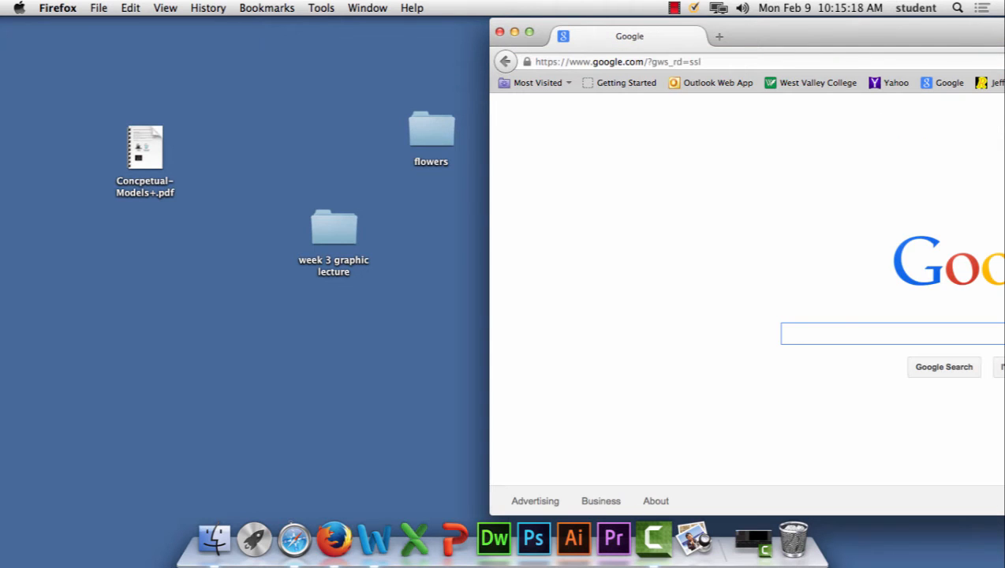
Bring the browser window fully into view and search Google Images for "apples"
drag(830, 30, 409, 27)
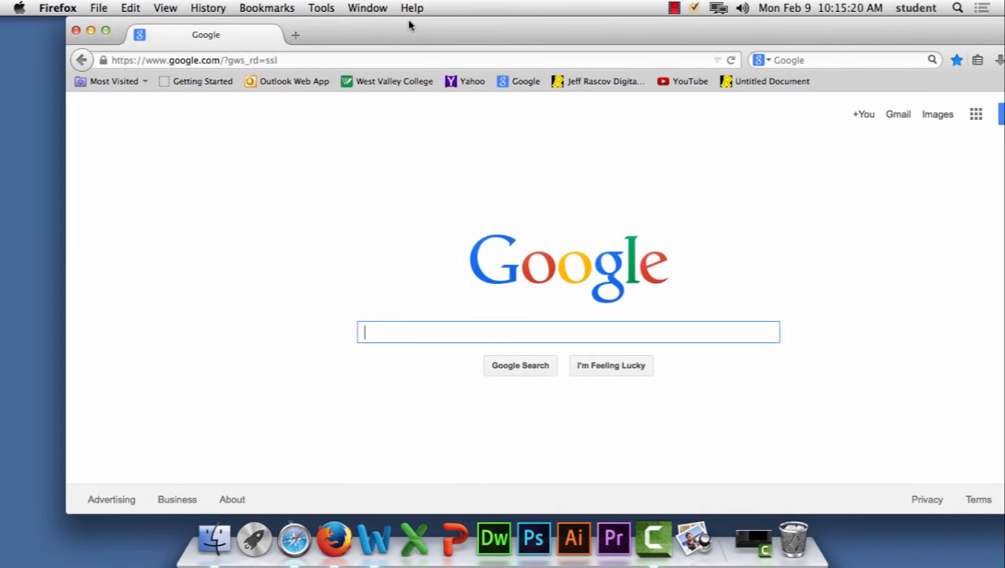
click(937, 114)
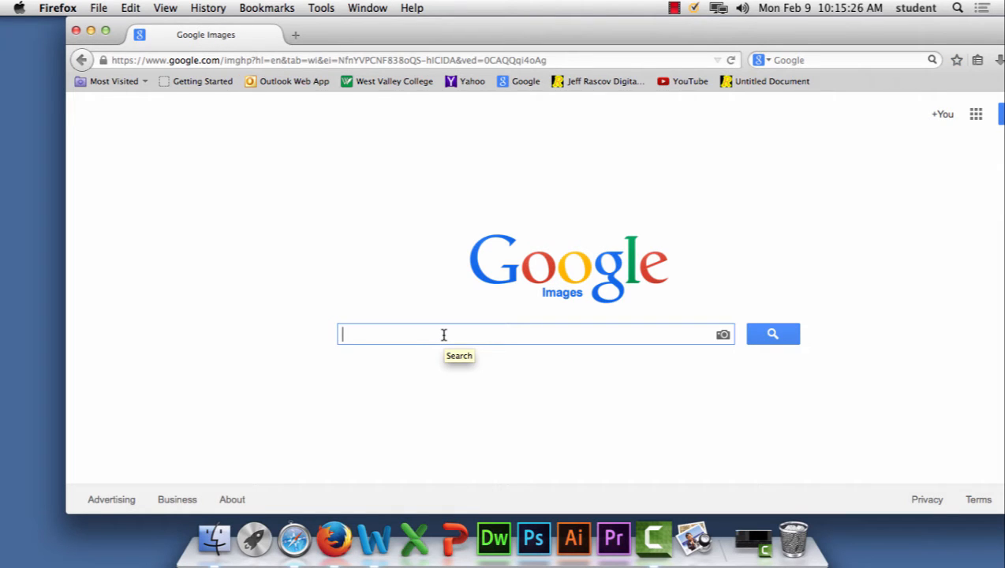
text(appl)
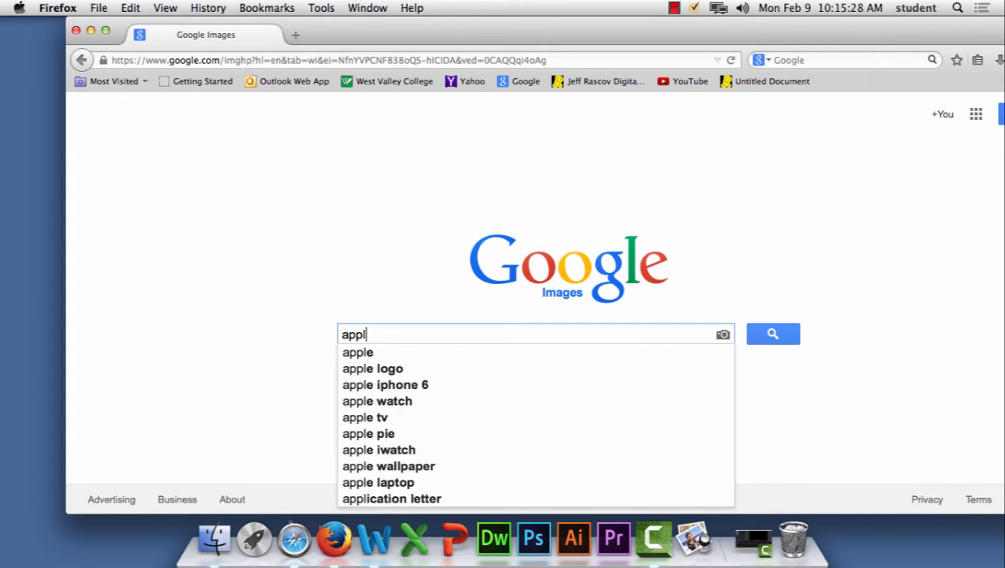
text(es)
click(771, 335)
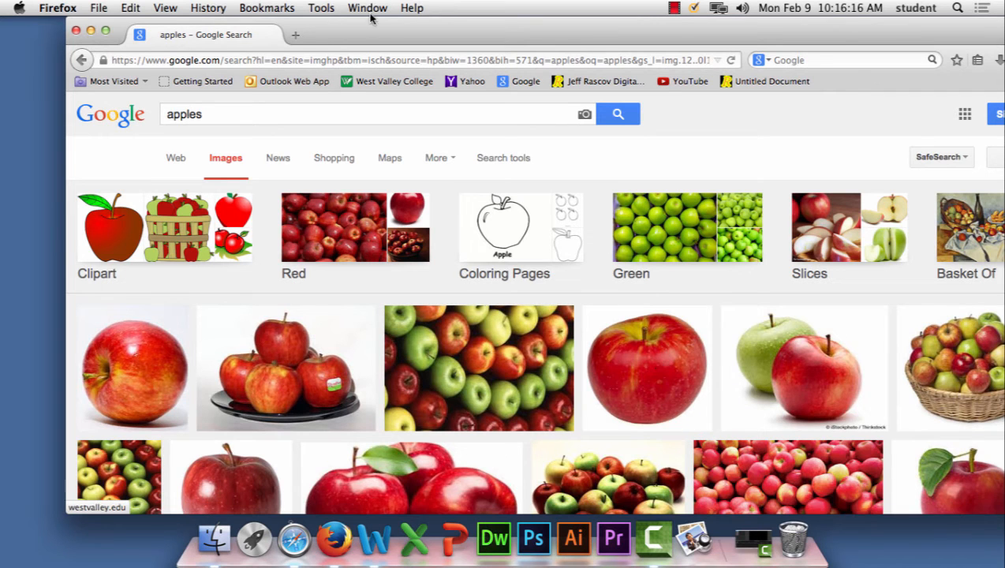
Save the large Honeycrisp apple image into the week 3 graphic lecture folder, and move that folder below the PDF on the desktop
drag(378, 33, 701, 40)
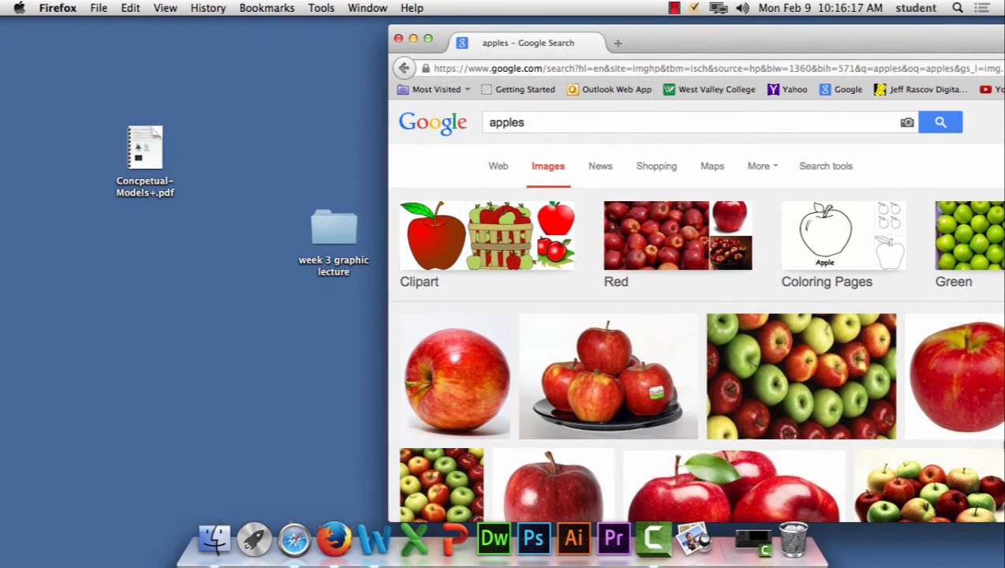
click(945, 375)
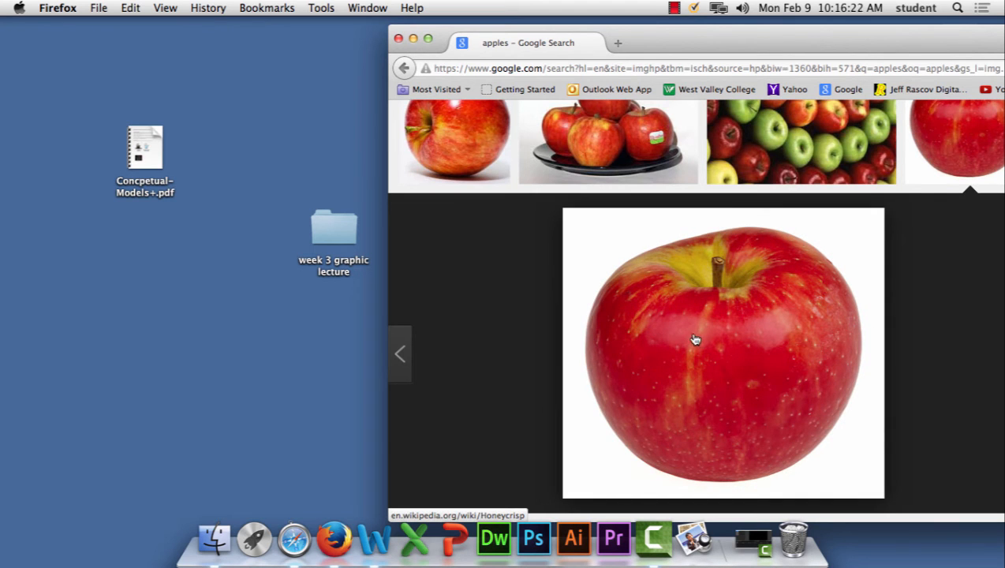
drag(694, 340, 294, 224)
scroll(467, 287, down, 5)
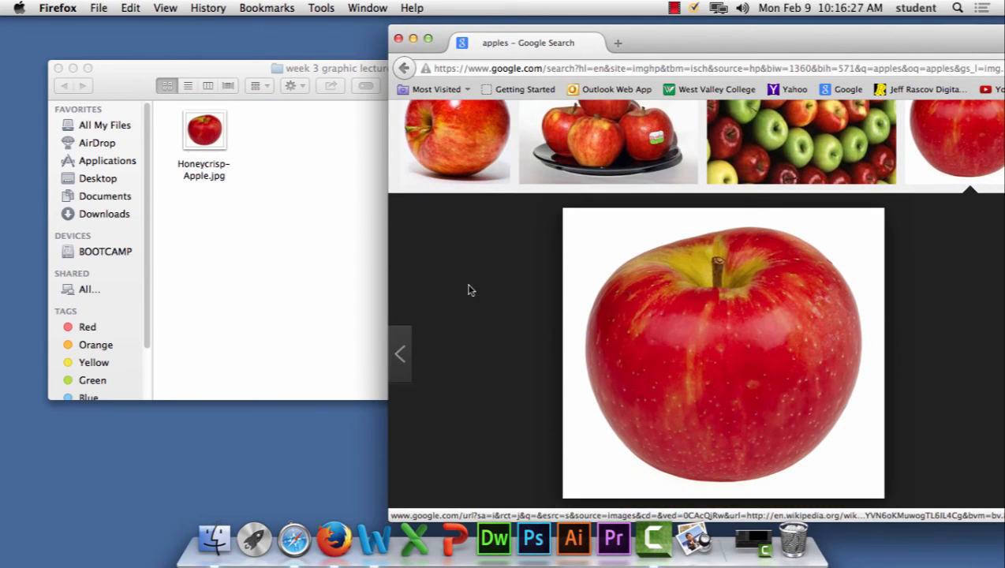
click(58, 68)
drag(333, 224, 52, 264)
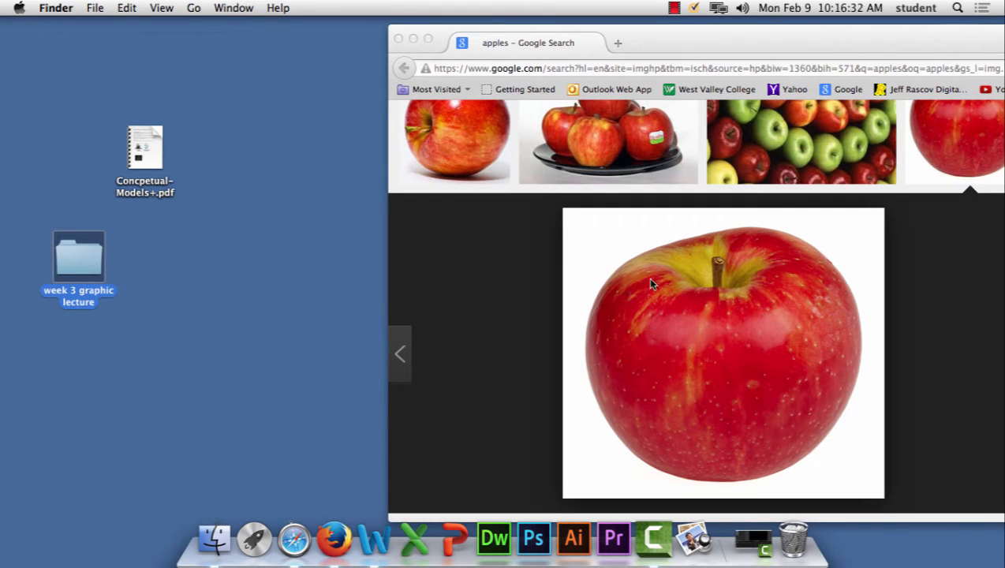
Open the large preview of the red apple lying on its side and save it into the week 3 graphic lecture folder
click(466, 141)
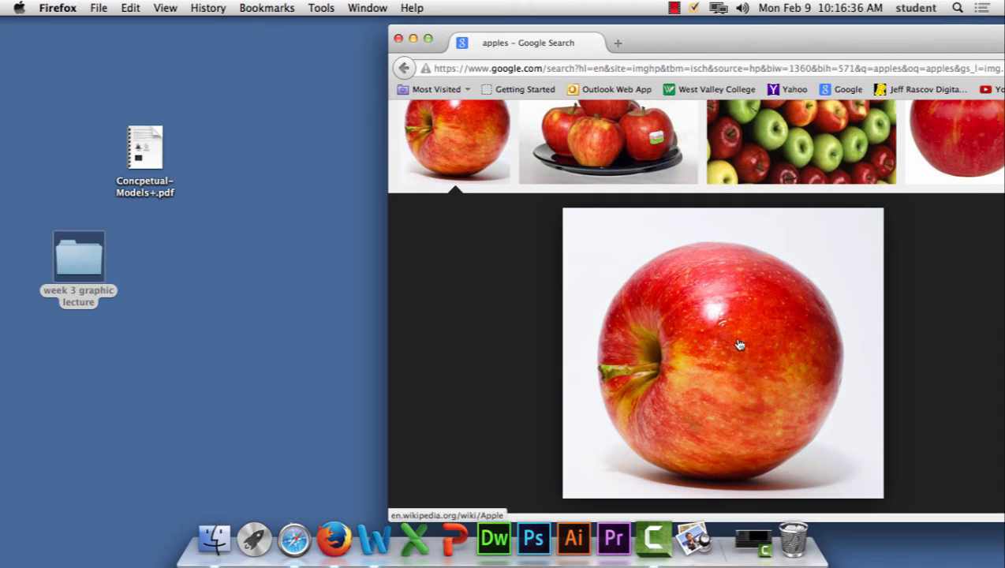
drag(724, 348, 75, 264)
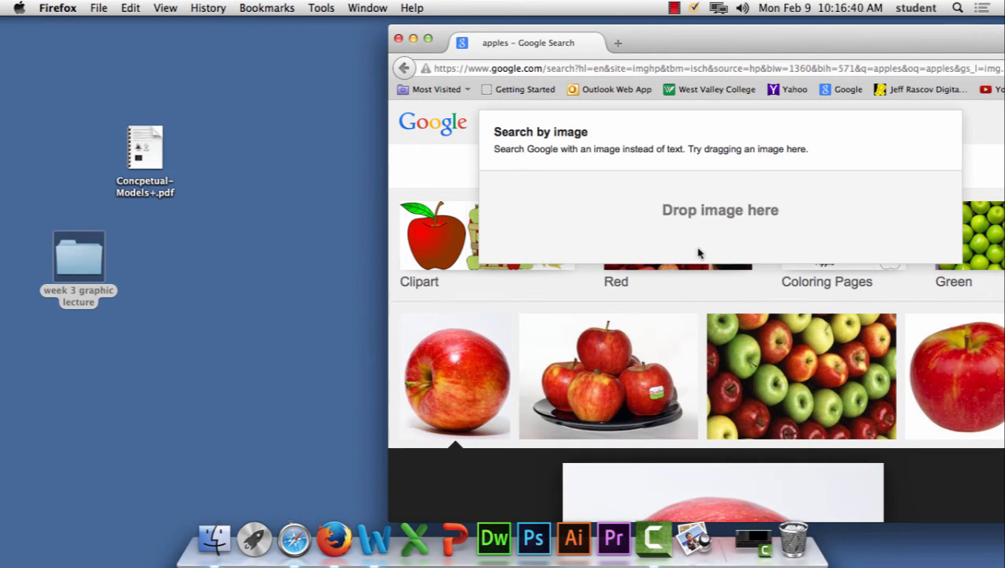
scroll(698, 253, down, 5)
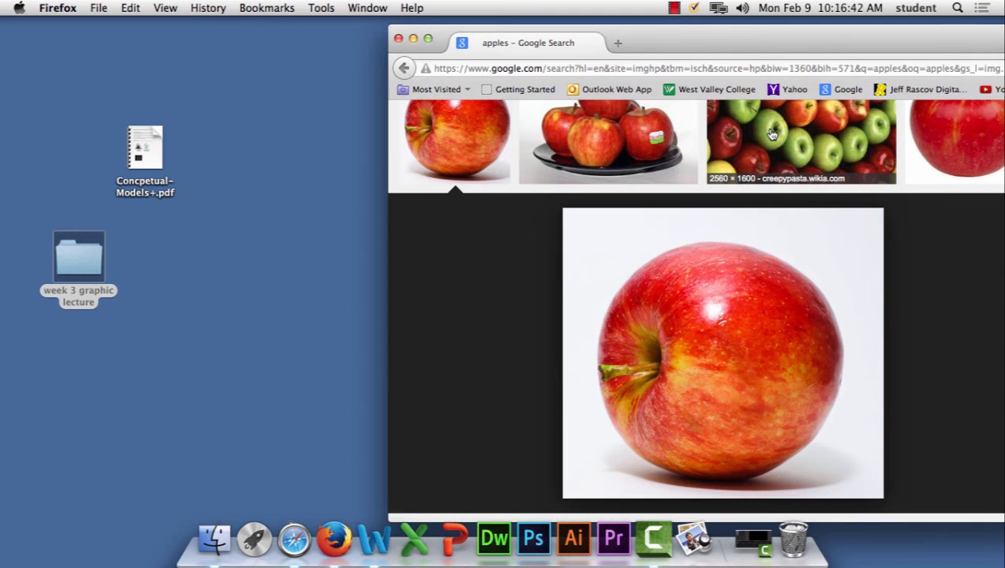
Open the large preview of the mixed red and green apples and save that image to the desktop
click(772, 134)
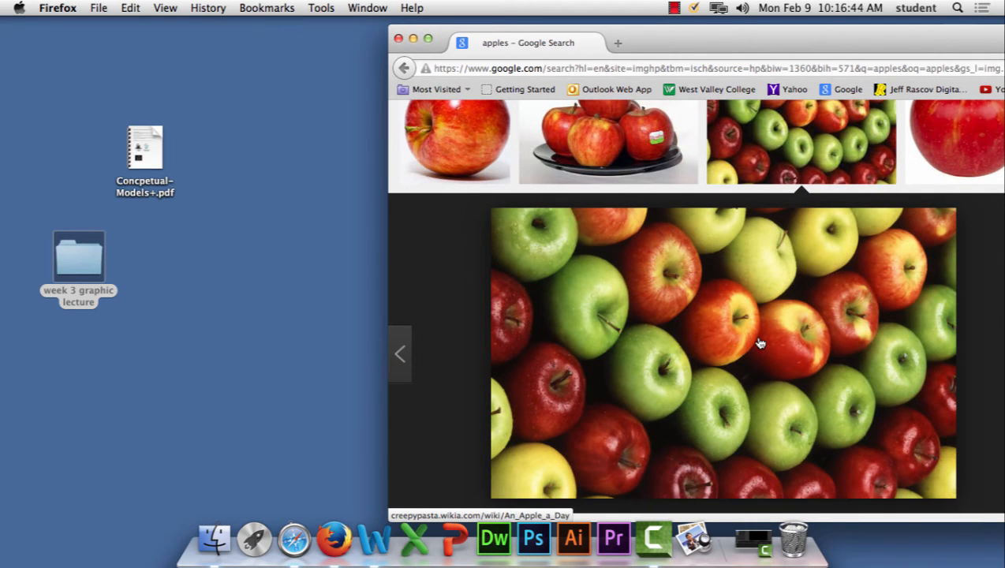
drag(760, 343, 195, 278)
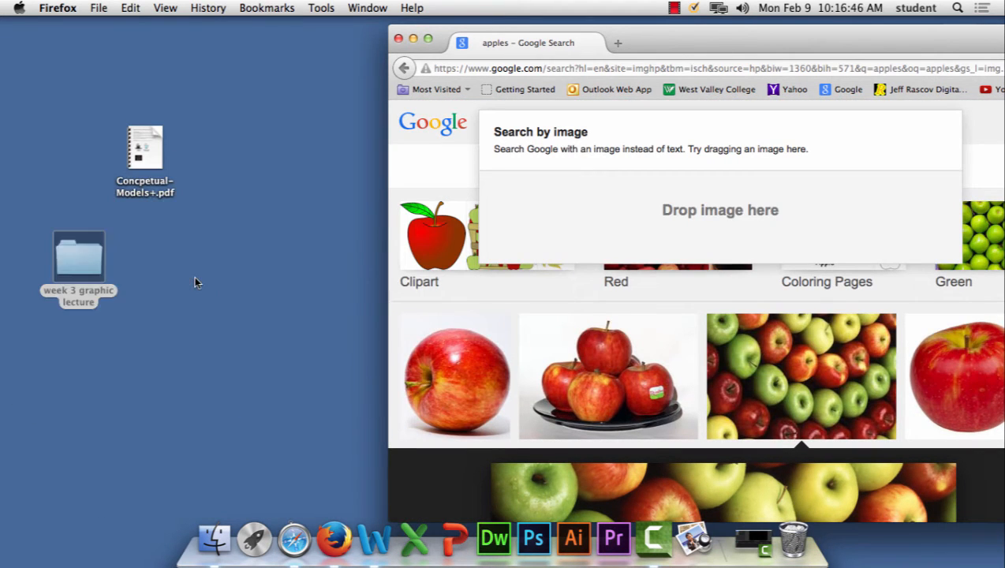
Save the thumbnail of the glossy illustrated red apple with green leaves into the week 3 graphic lecture folder
scroll(800, 371, down, 10)
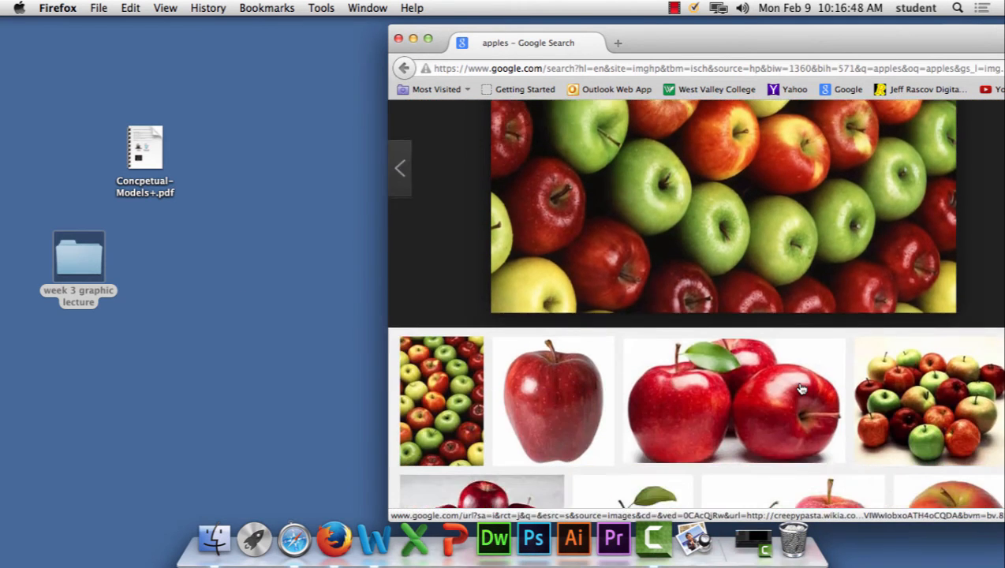
scroll(800, 388, down, 5)
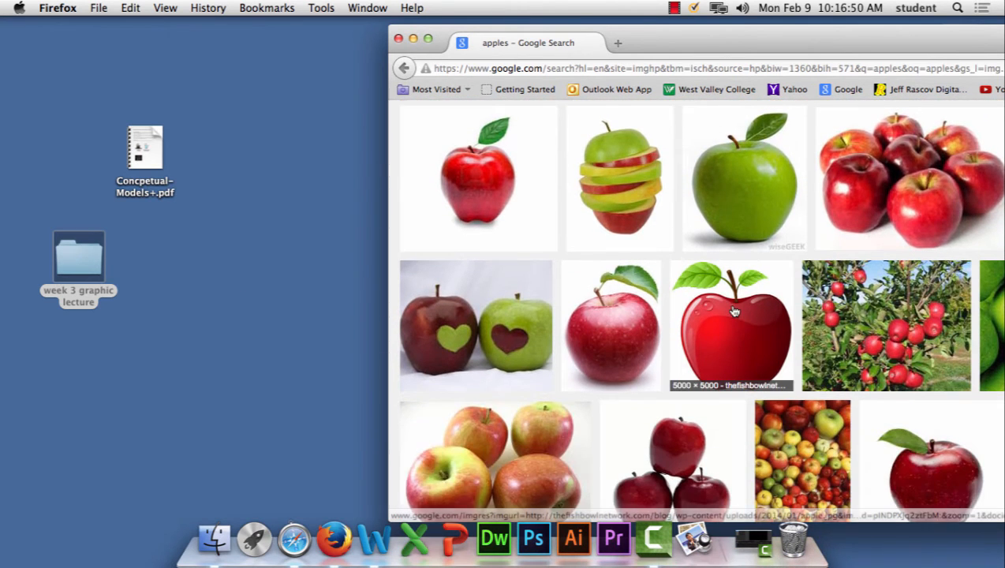
drag(744, 319, 79, 265)
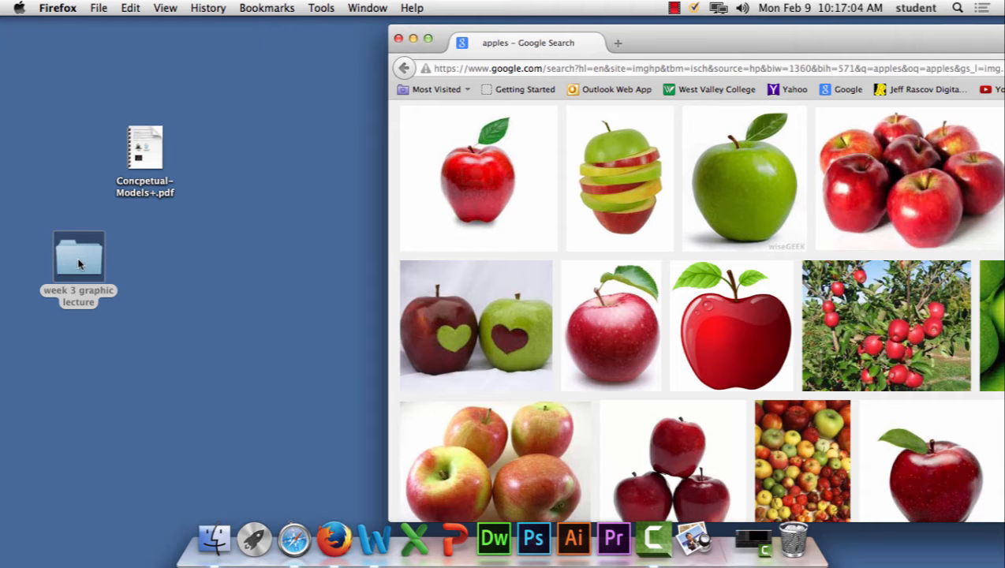
Open the single red apple with one green leaf and save its large image into the week 3 graphic lecture folder
scroll(487, 352, down, 5)
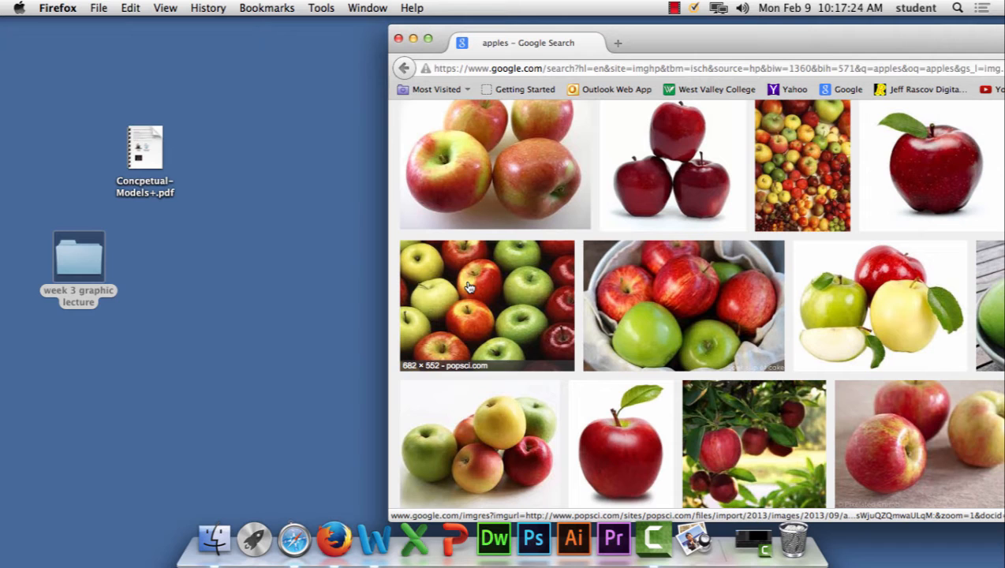
click(623, 432)
drag(710, 364, 78, 254)
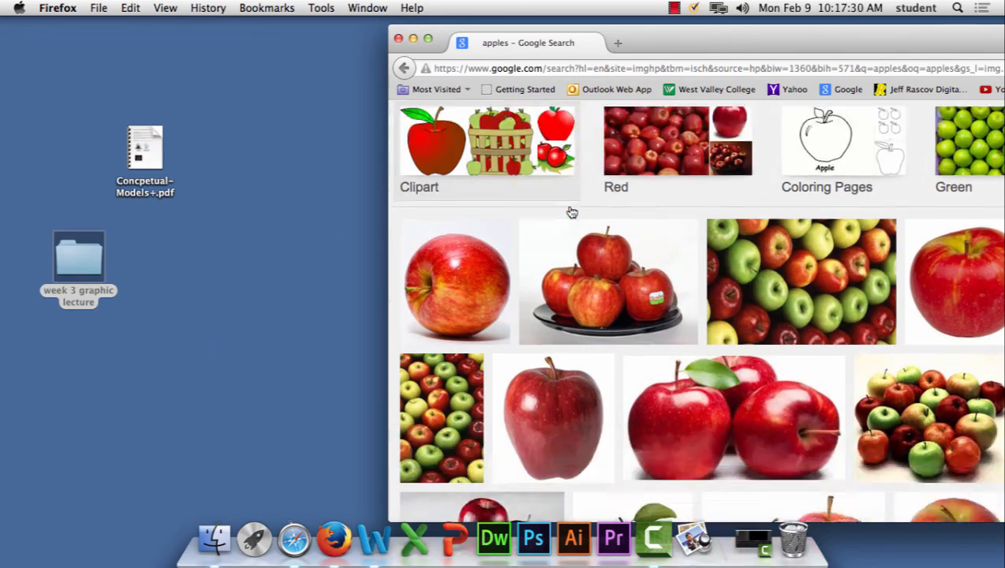
scroll(820, 431, down, 10)
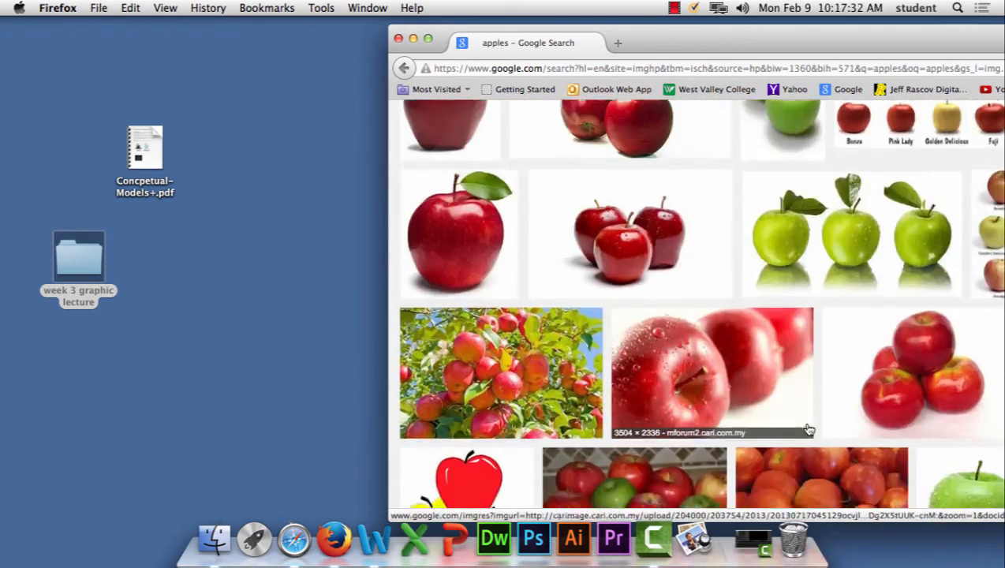
scroll(807, 429, down, 15)
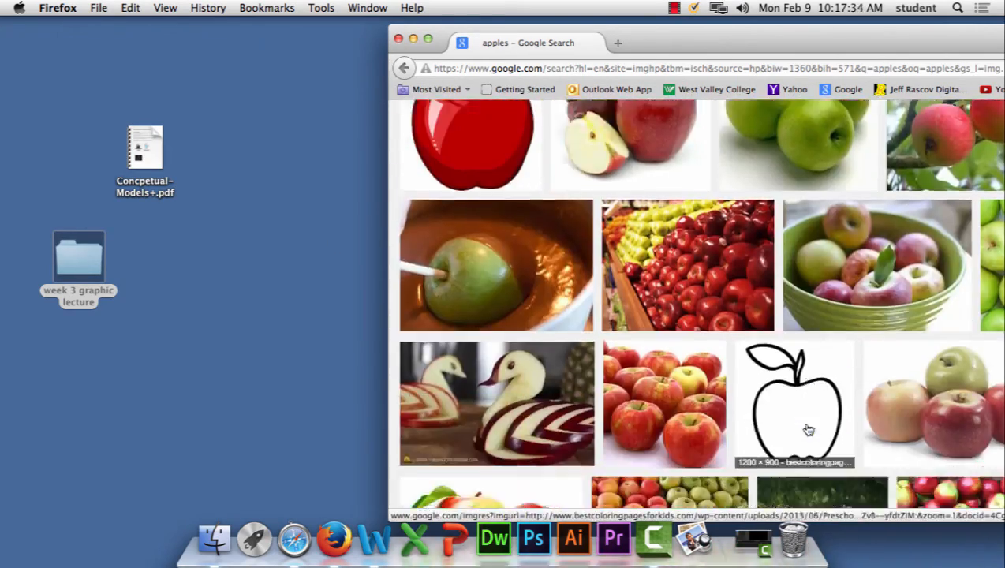
scroll(808, 429, down, 10)
scroll(808, 428, up, 4)
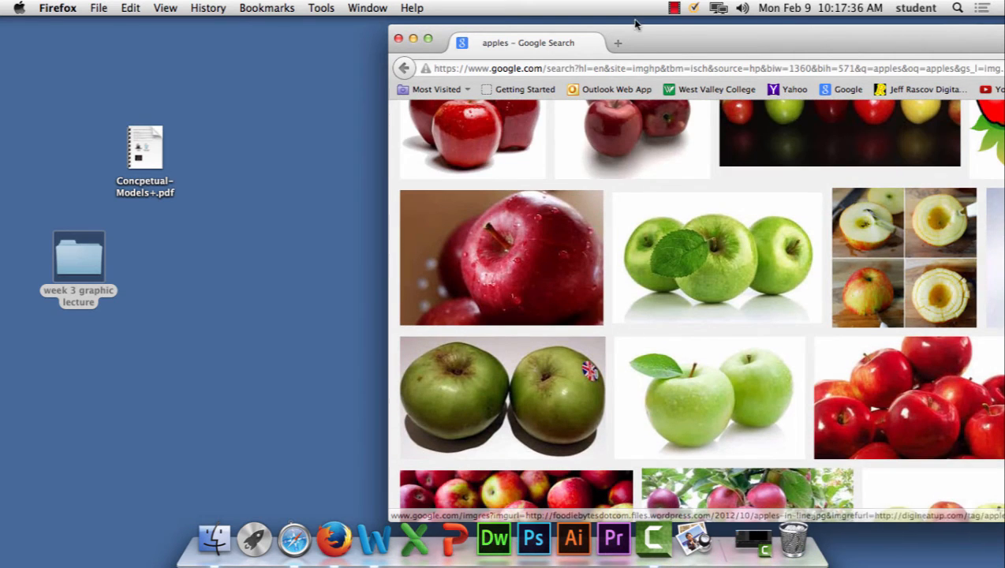
click(674, 8)
click(723, 37)
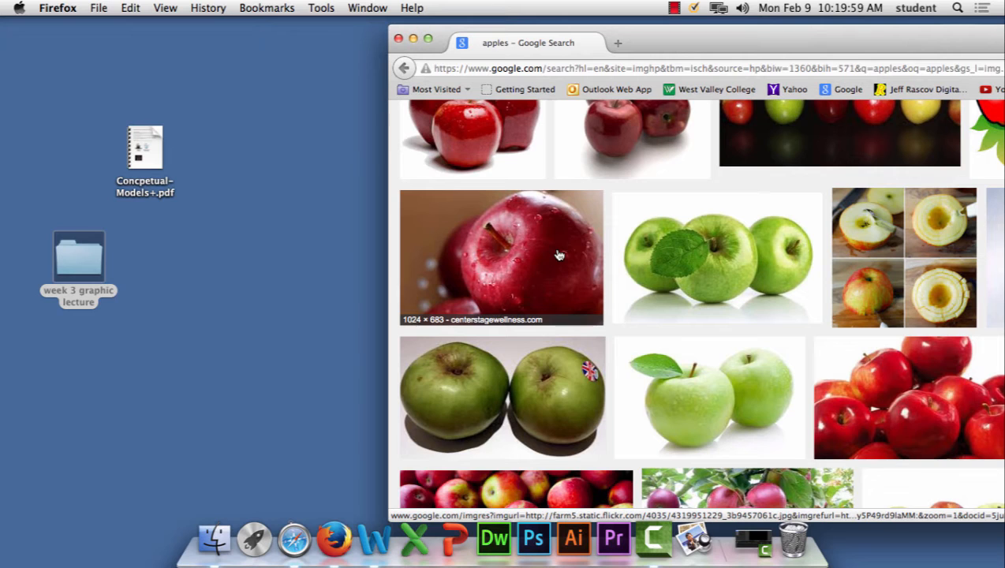
Close the Firefox window and open the week 3 graphic lecture folder to check the saved apple images
click(91, 259)
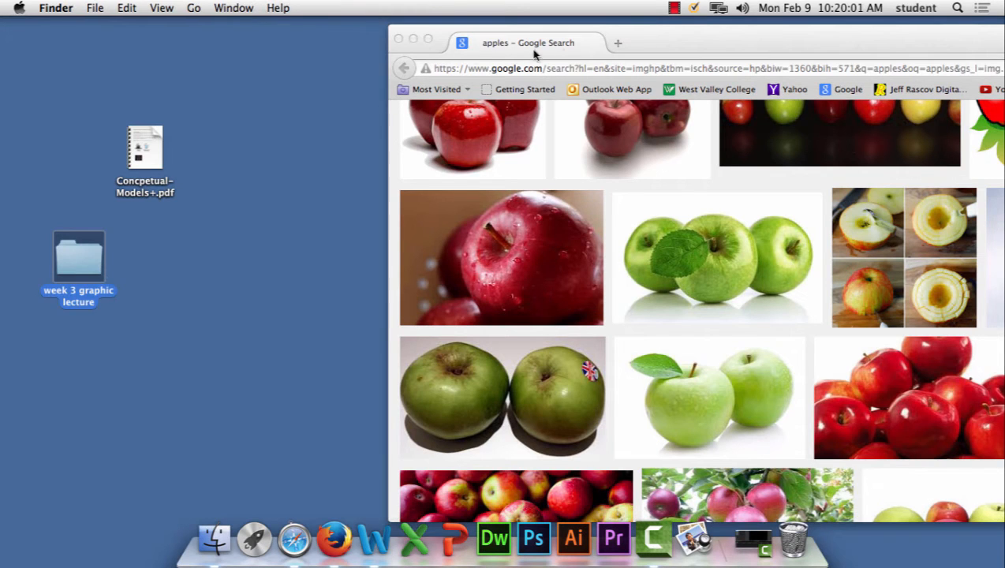
click(398, 38)
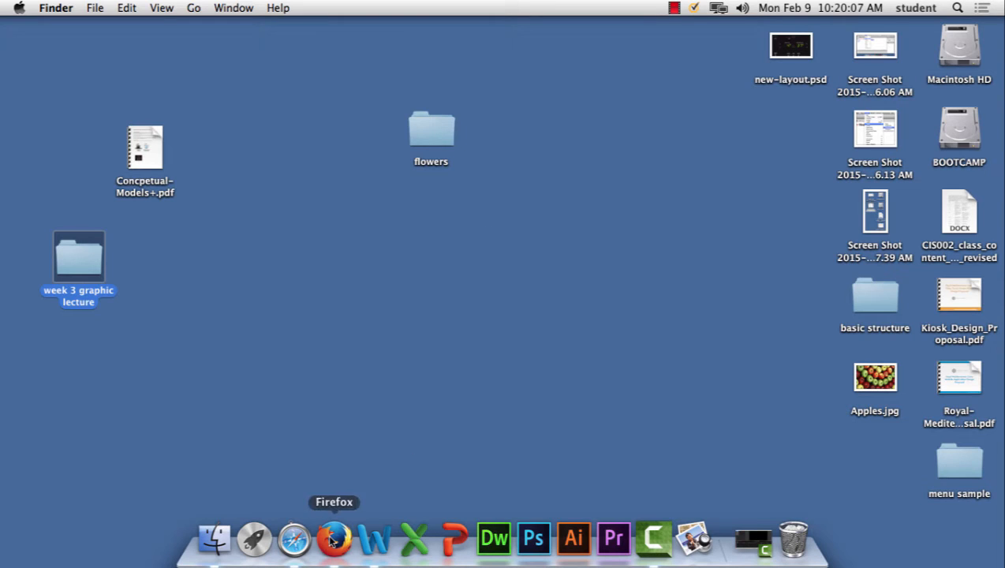
right_click(294, 539)
click(310, 494)
double_click(91, 261)
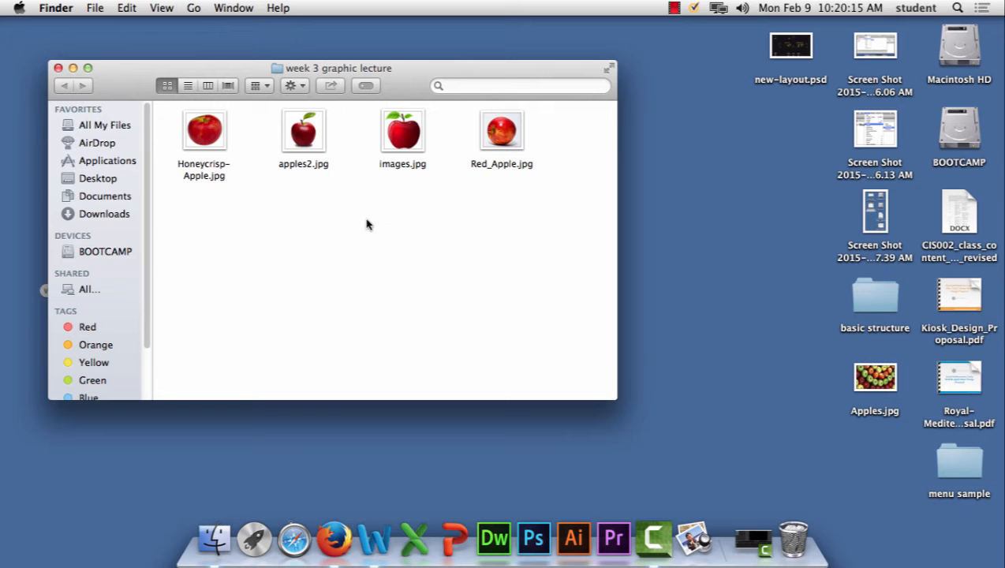
Switch to Firefox, load Google, and run a web search for "apples"
click(343, 533)
click(455, 81)
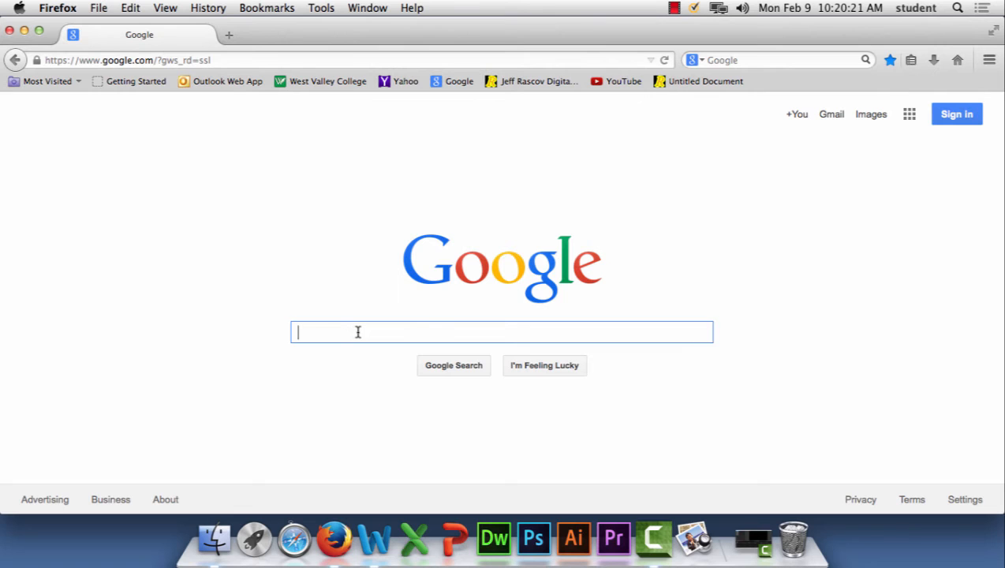
text(apples)
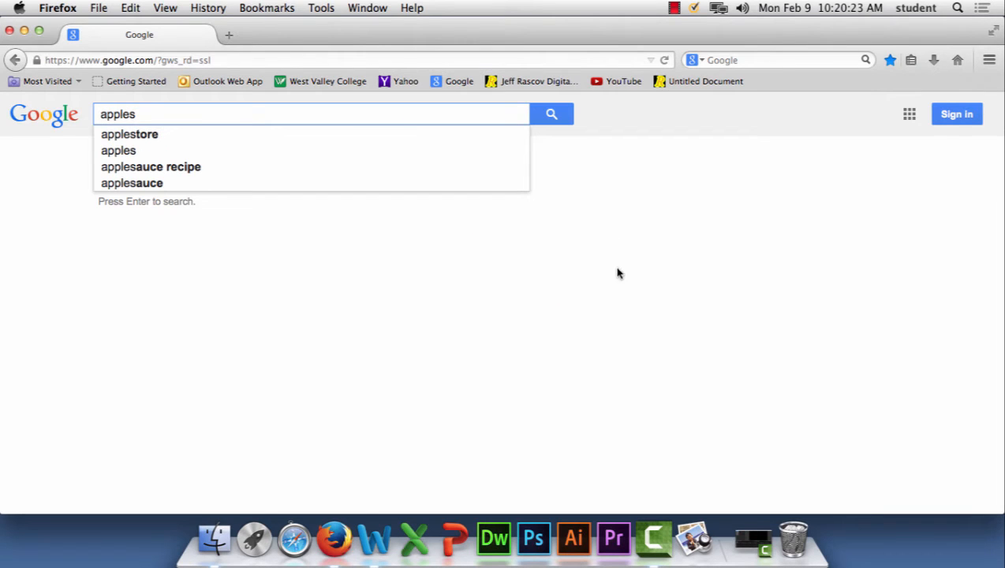
click(566, 117)
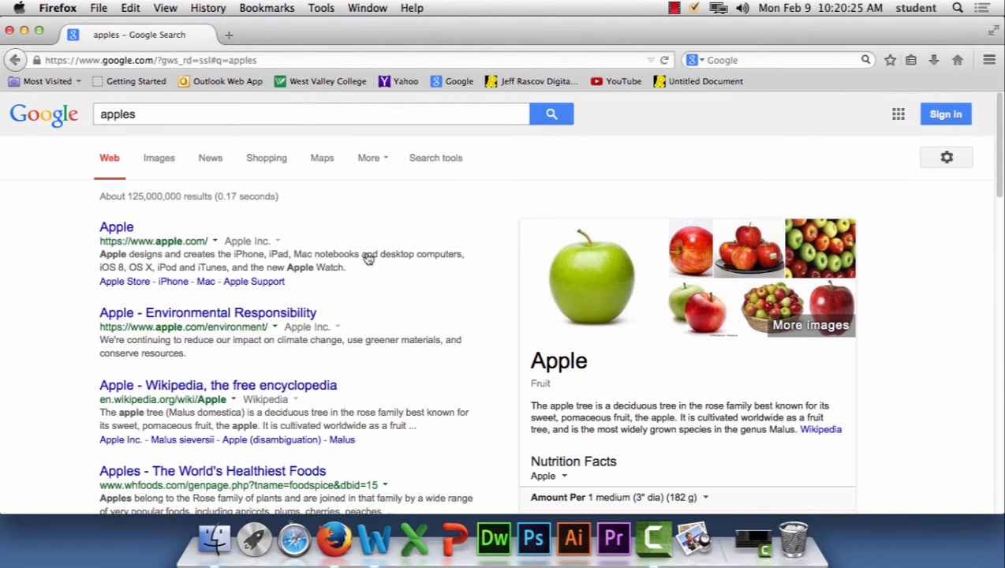
click(899, 114)
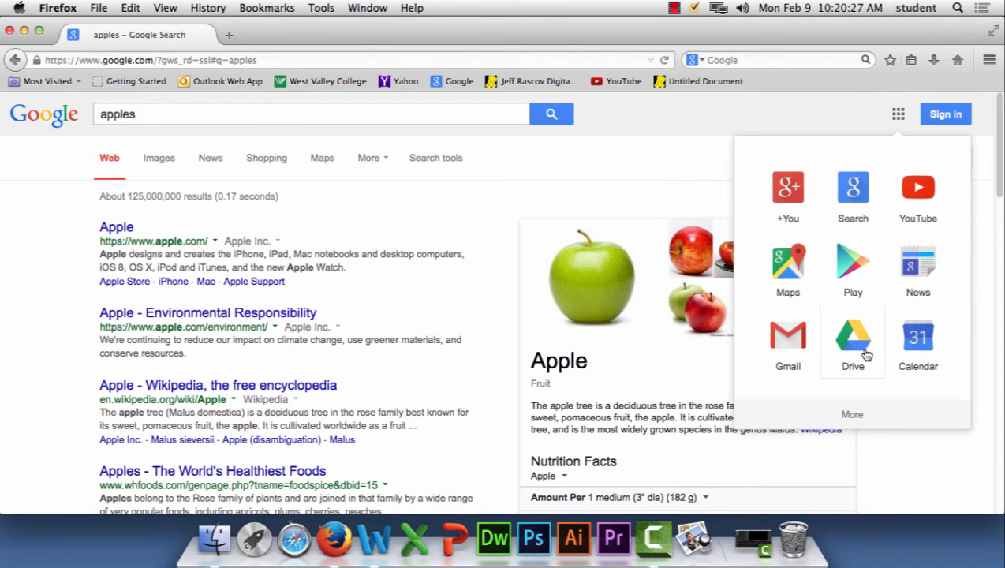
click(780, 269)
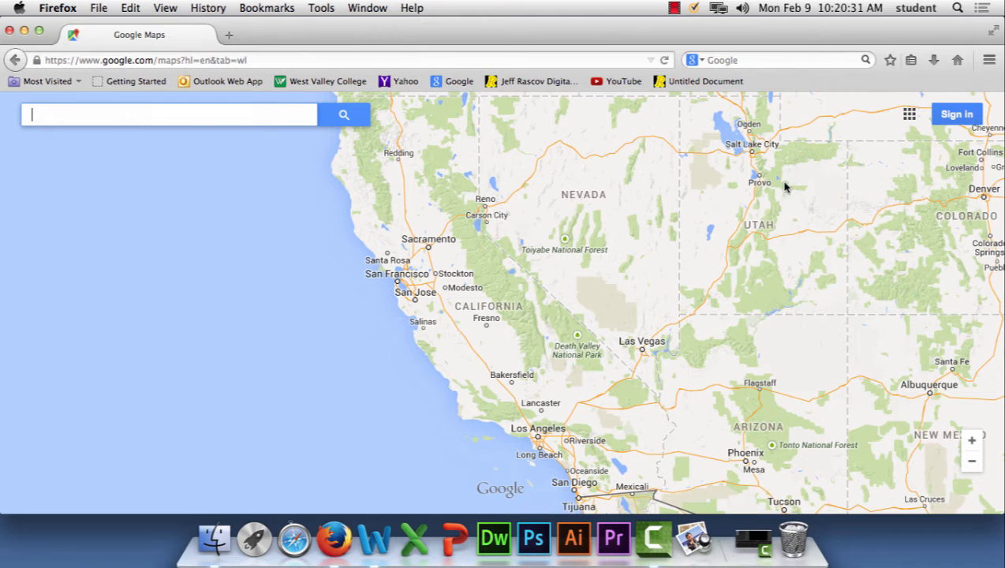
click(911, 115)
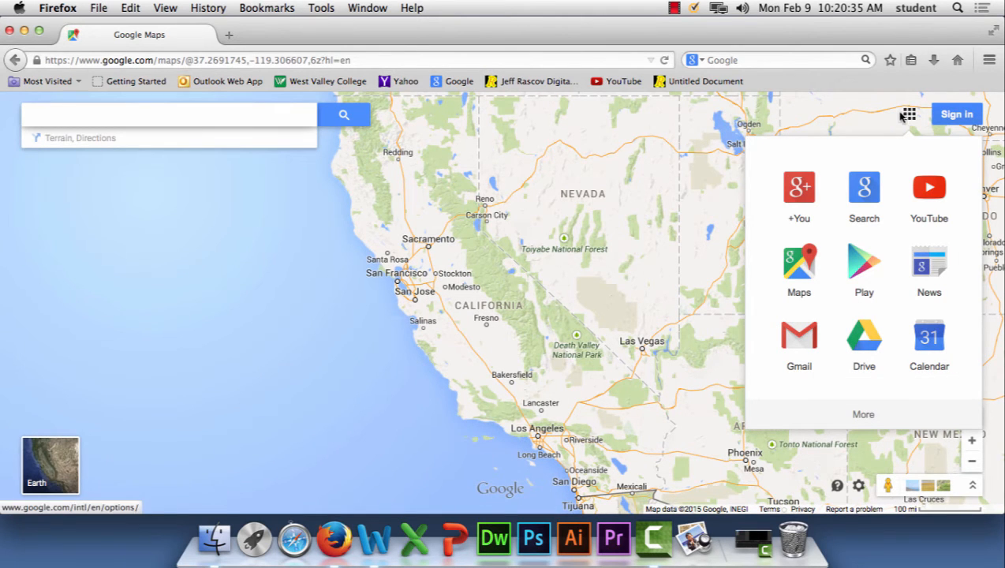
click(907, 113)
click(18, 61)
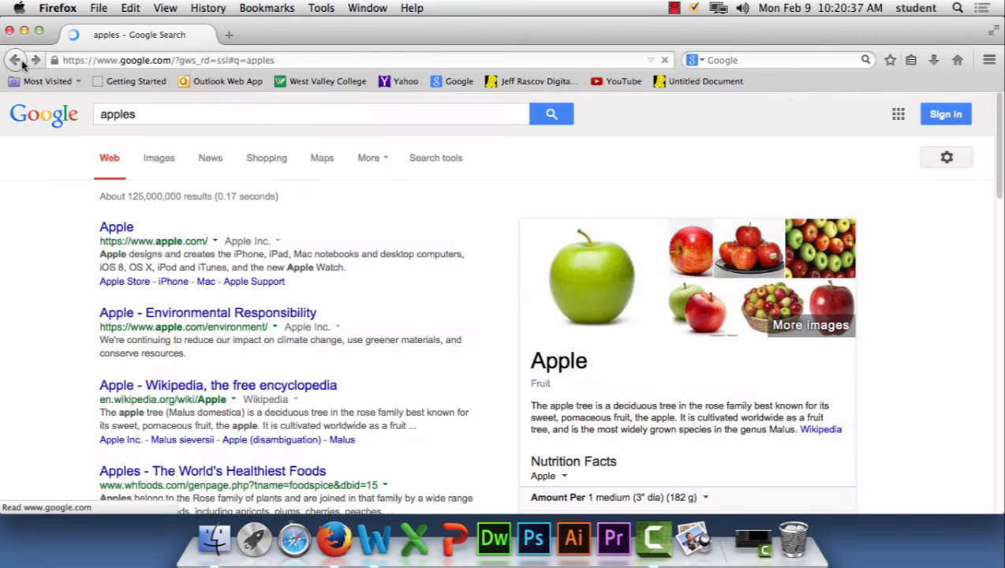
Switch to the image results and save the large picture of mixed red and green apples into the week 3 graphic lecture folder
click(160, 158)
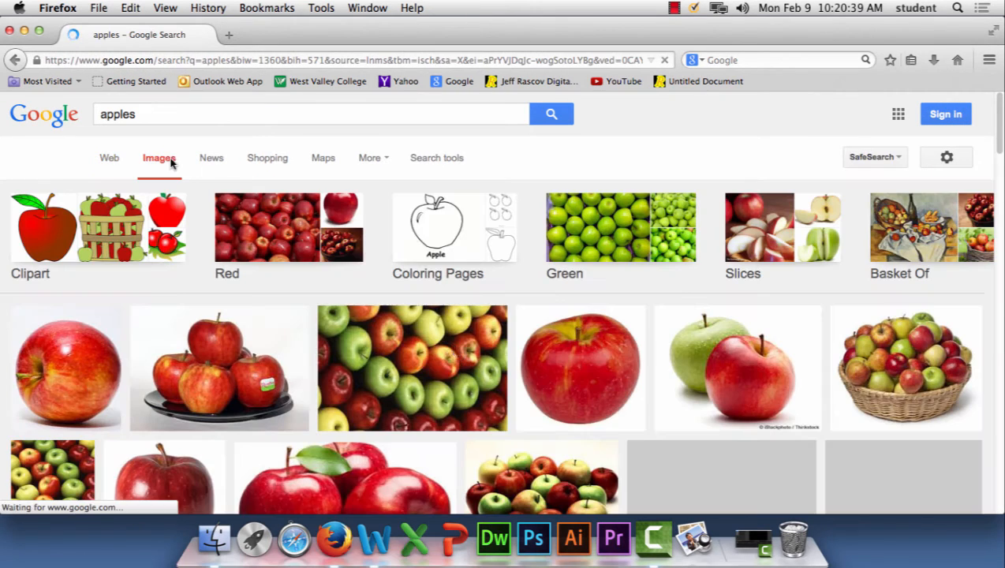
drag(549, 29, 923, 36)
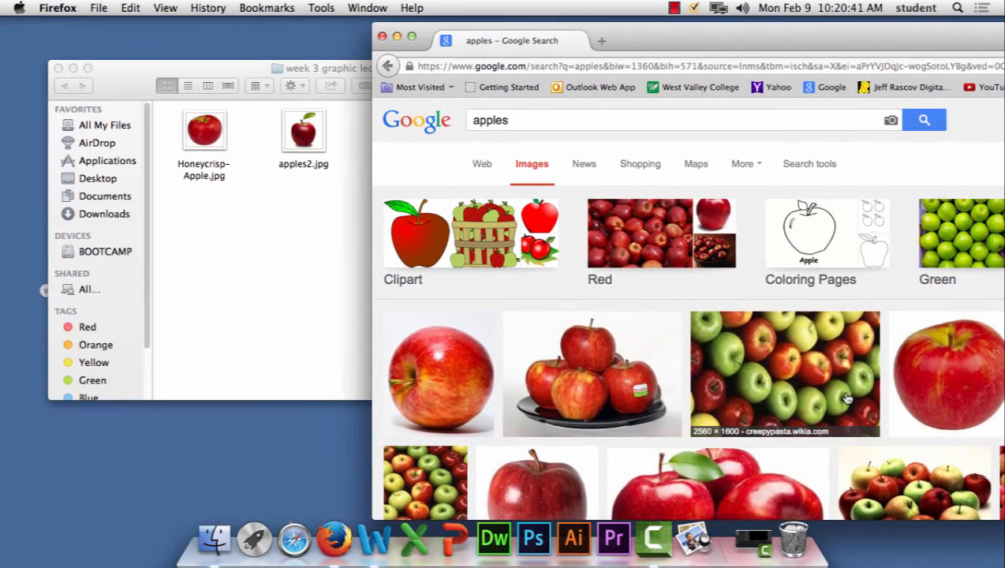
click(844, 398)
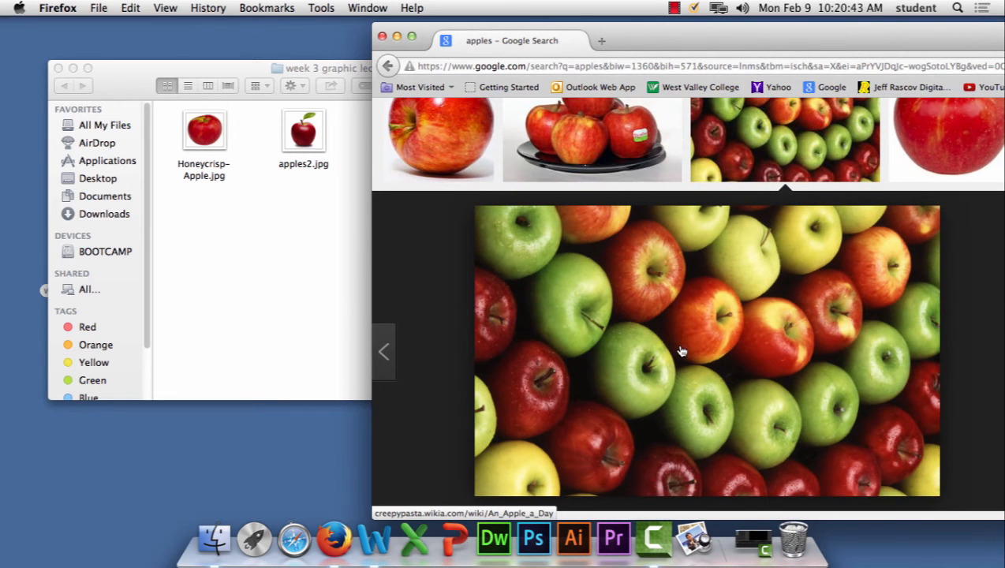
drag(677, 353, 234, 252)
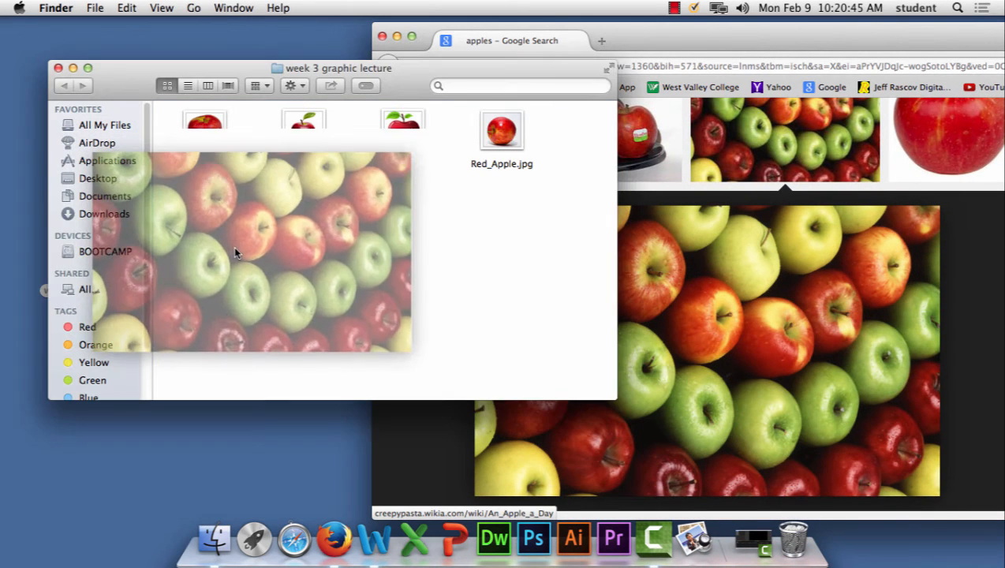
Quit Firefox, leaving the week 3 graphic lecture folder open
click(661, 36)
click(72, 8)
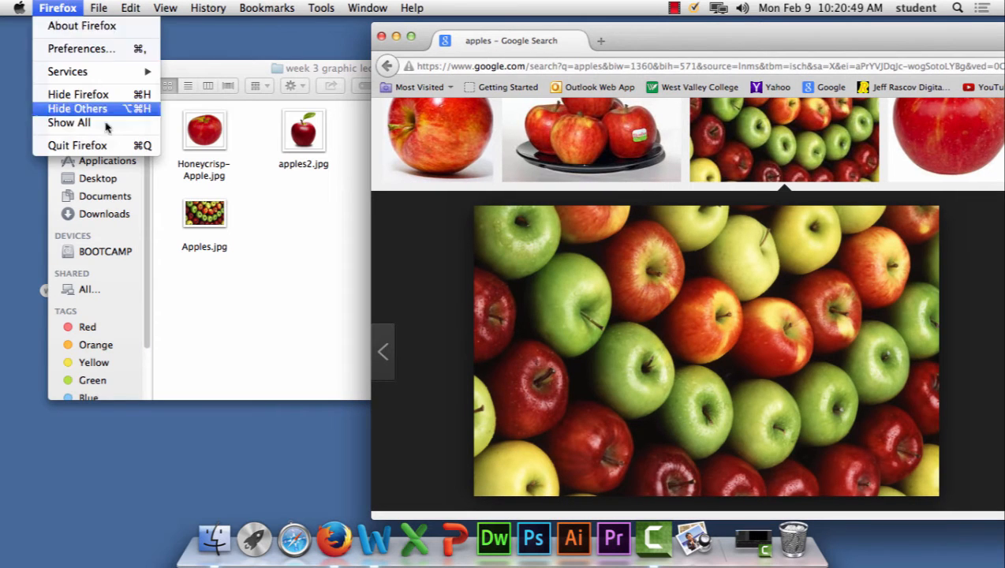
click(119, 157)
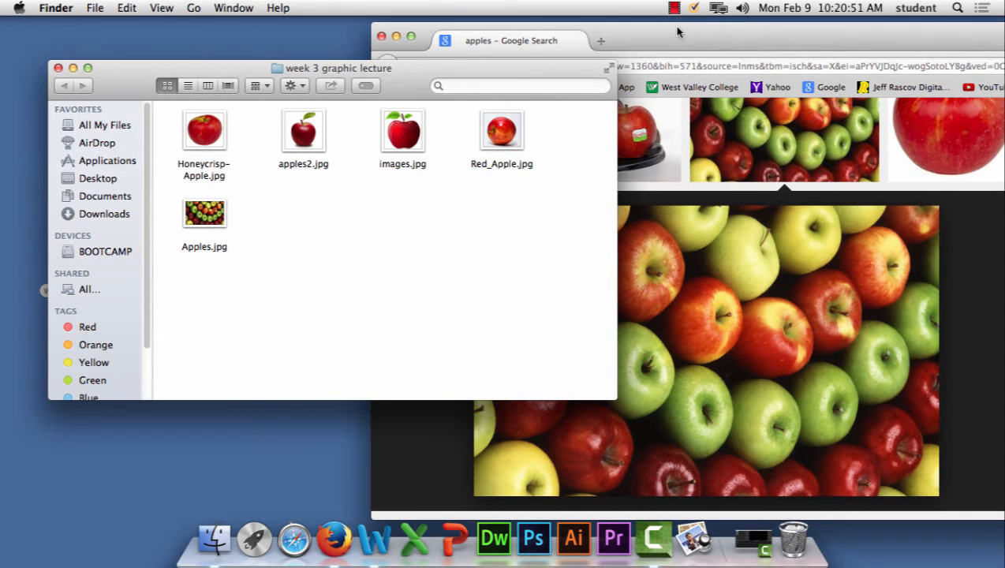
click(675, 29)
click(81, 7)
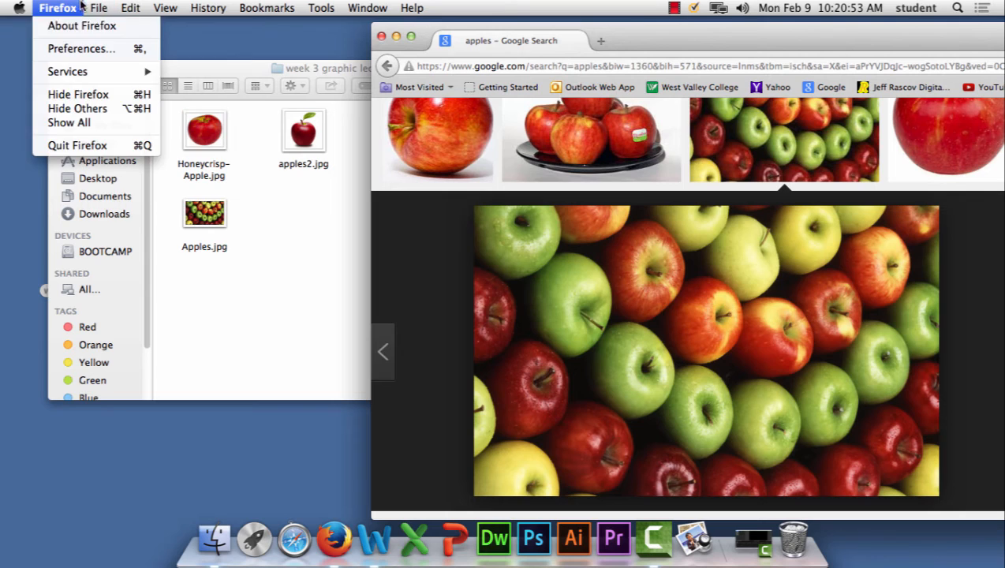
click(85, 146)
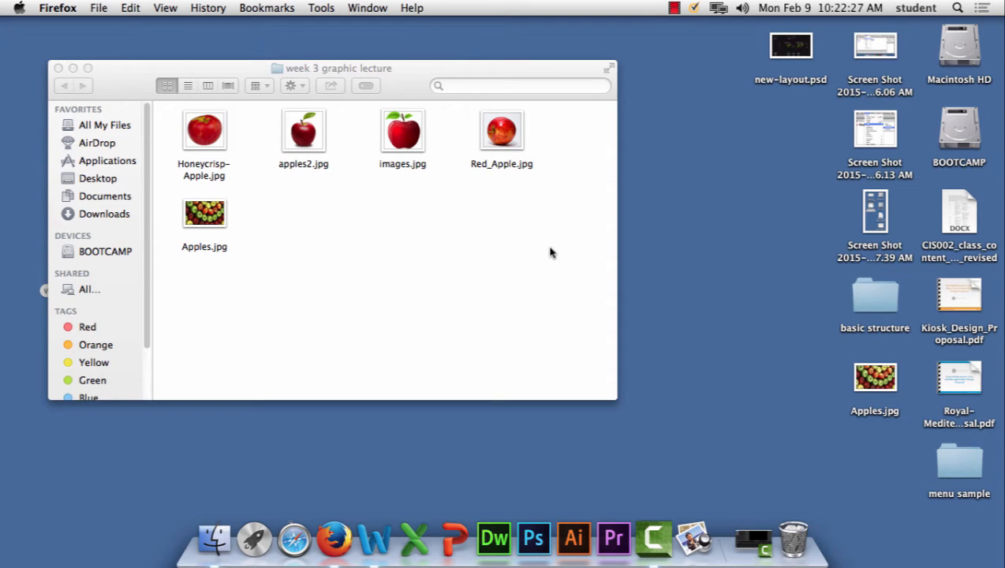
Open Red_Apple.jpg from the folder in Preview to look at it, and quit Preview
double_click(512, 134)
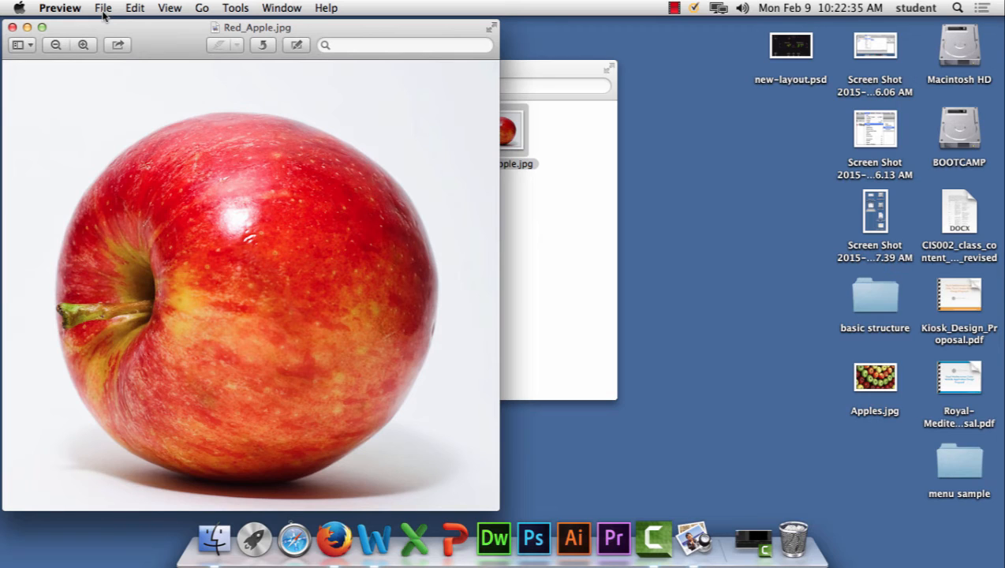
click(71, 7)
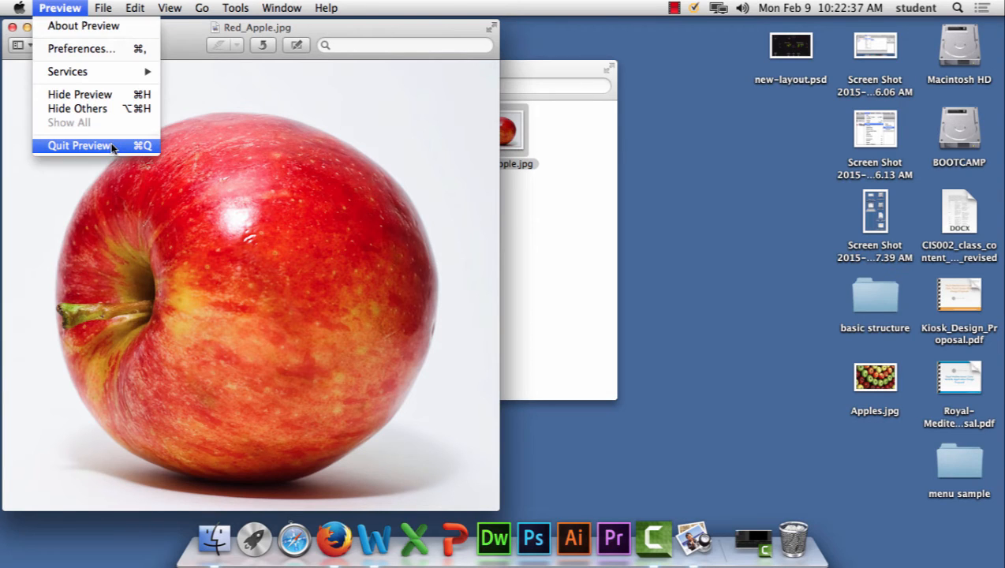
click(113, 147)
Open all five apple images in Adobe Photoshop CC, dismiss the 3D warning, and move the application window and toolbox aside
click(492, 209)
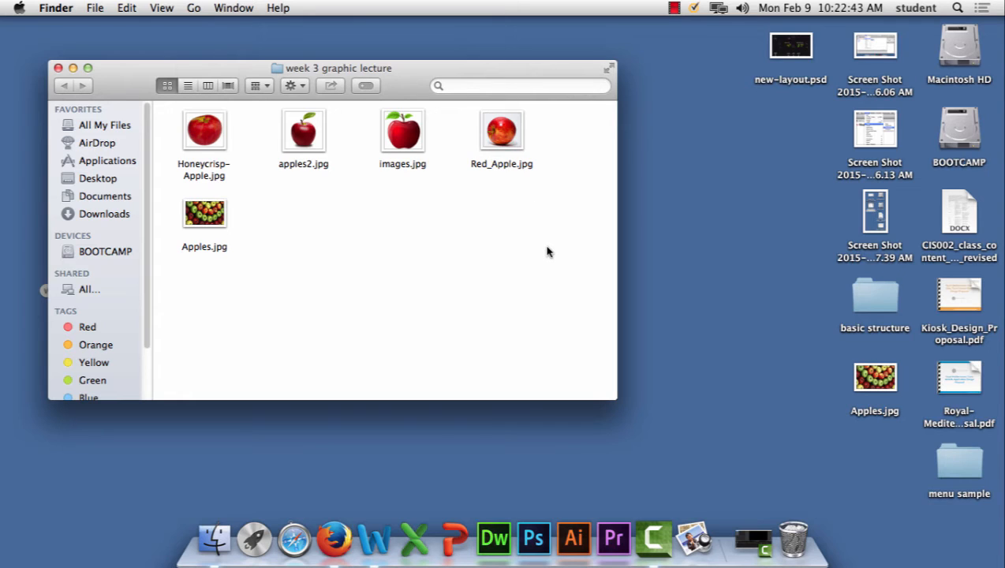
key(super+a)
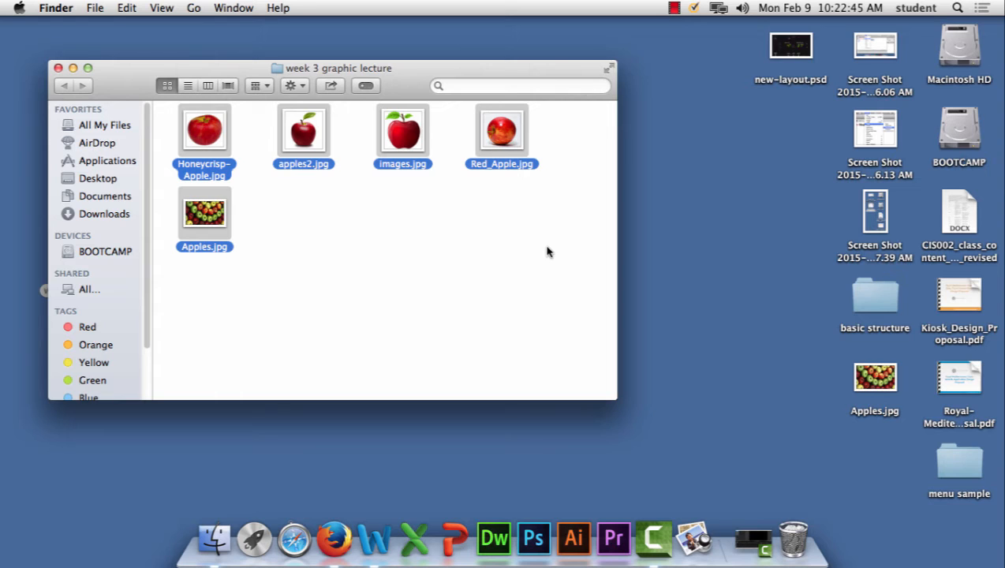
right_click(411, 135)
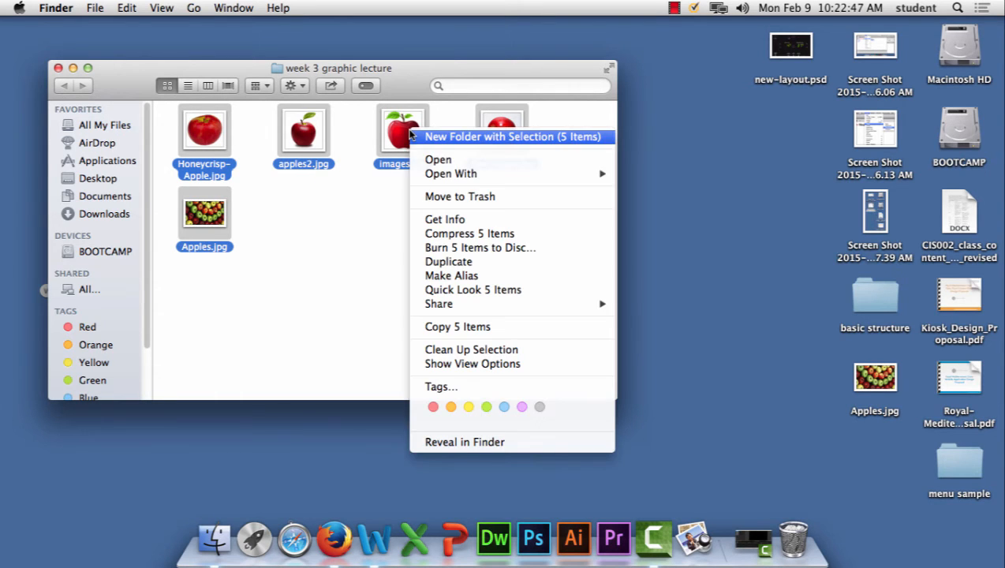
mouse_move(422, 175)
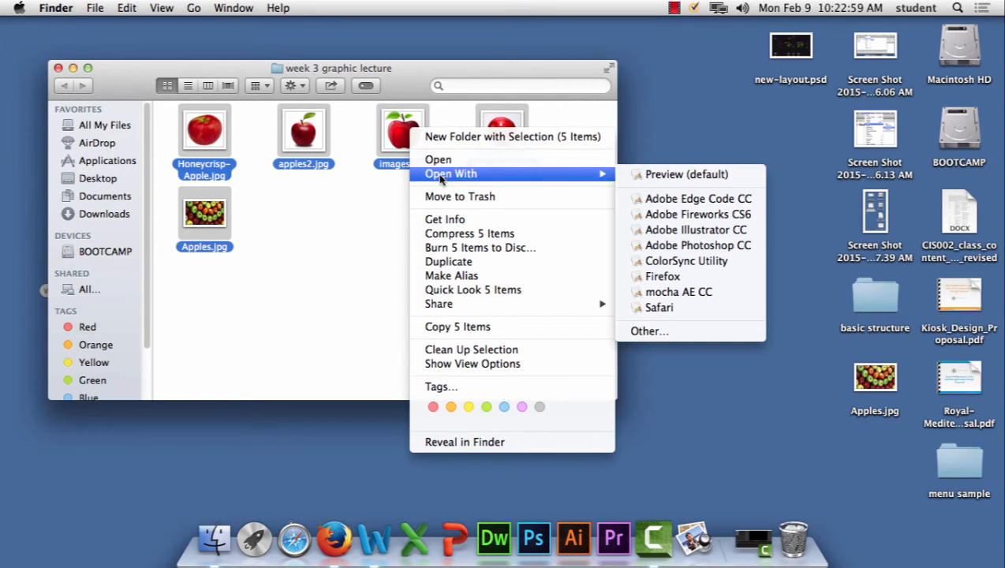
click(714, 245)
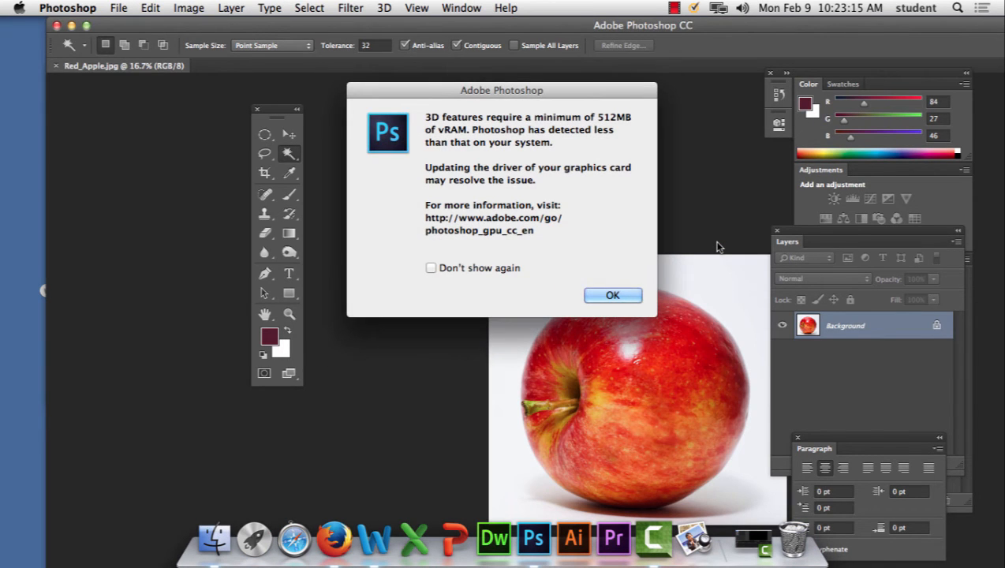
click(625, 296)
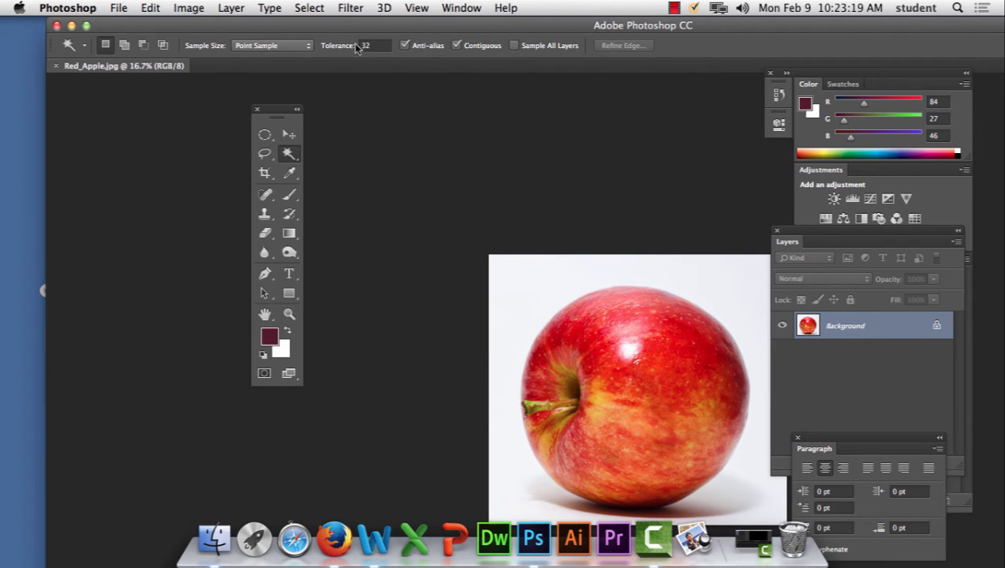
drag(361, 24, 318, 21)
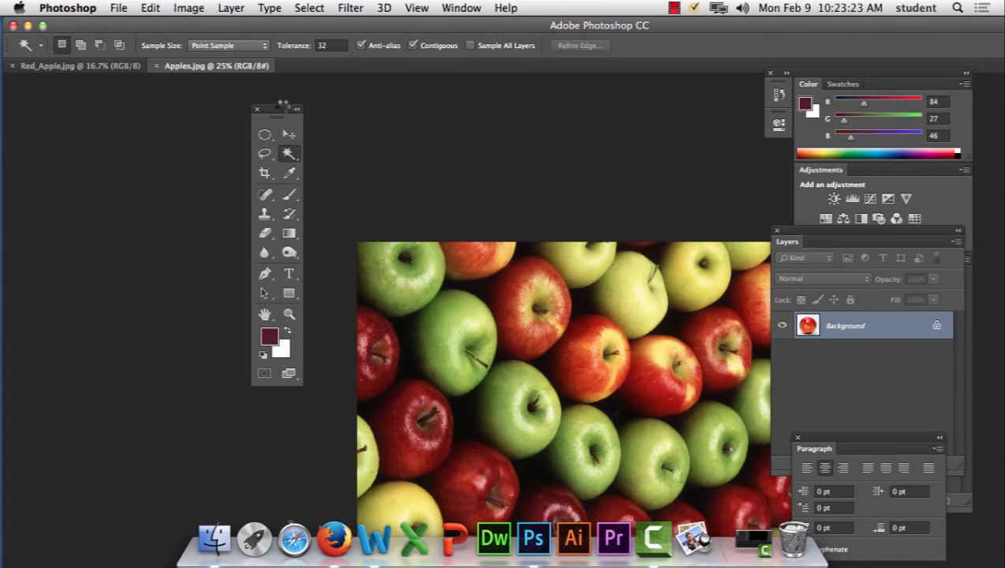
drag(260, 109, 71, 104)
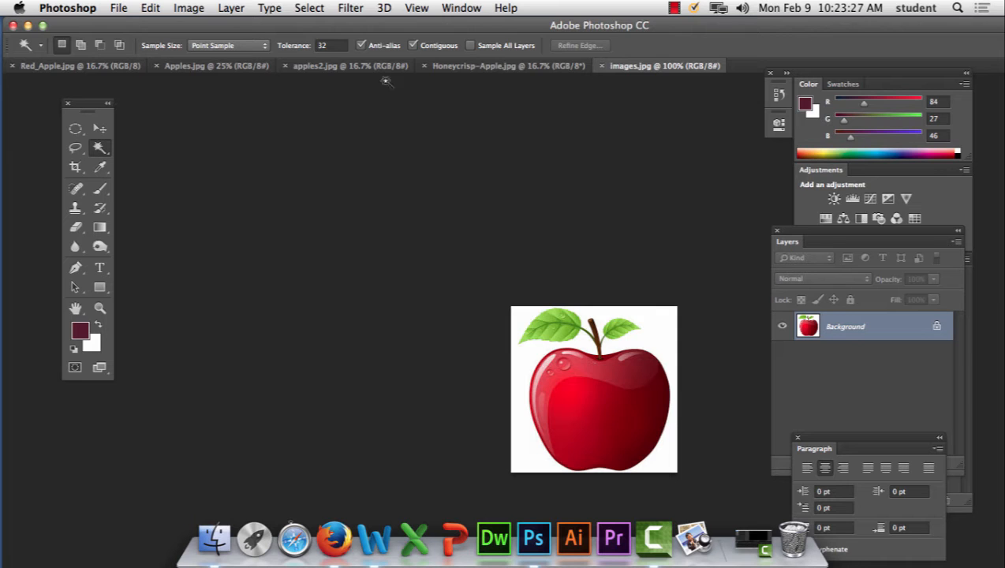
Look through the five open apple images one after another to compare how large each appears
click(519, 65)
click(670, 63)
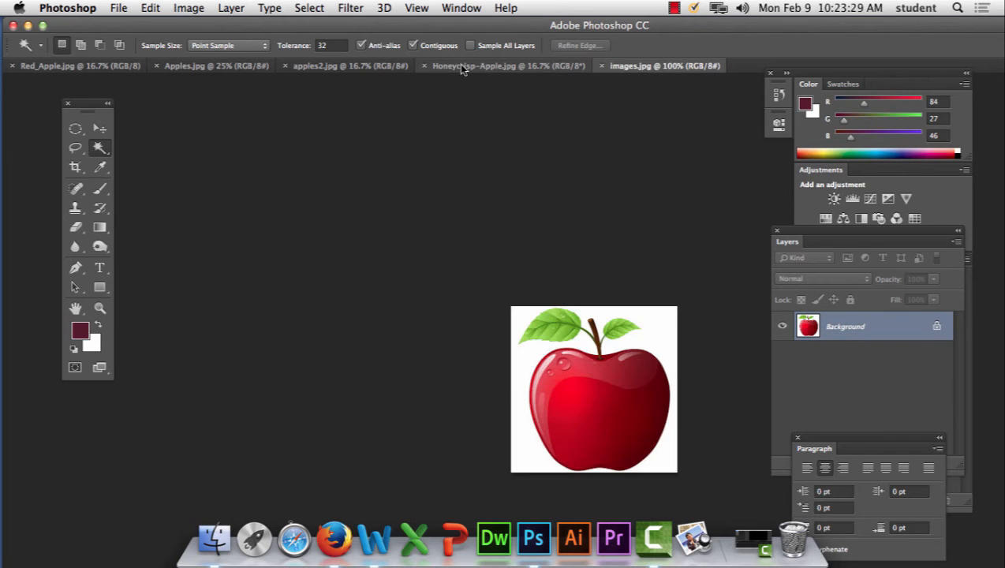
click(464, 67)
click(343, 65)
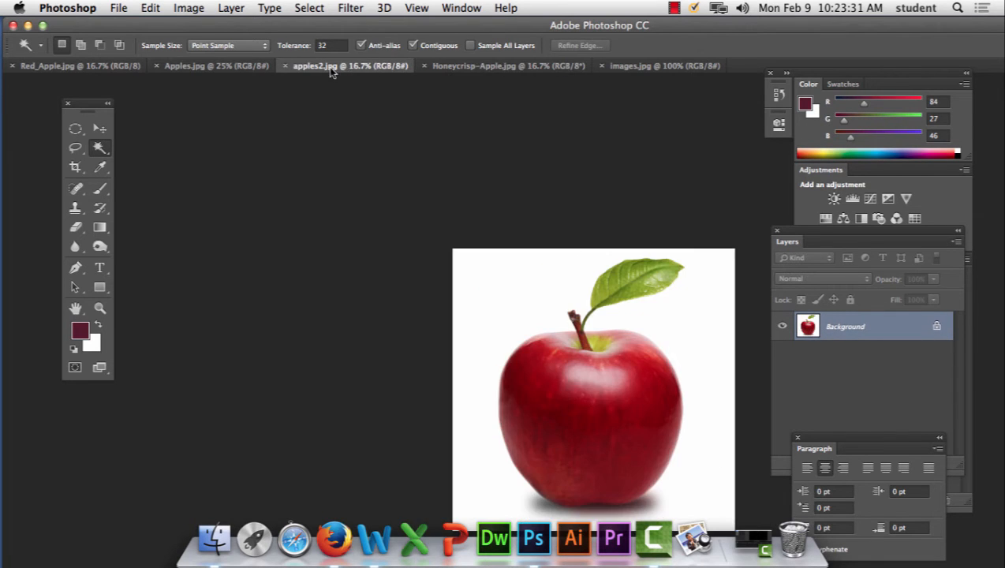
click(209, 69)
click(83, 67)
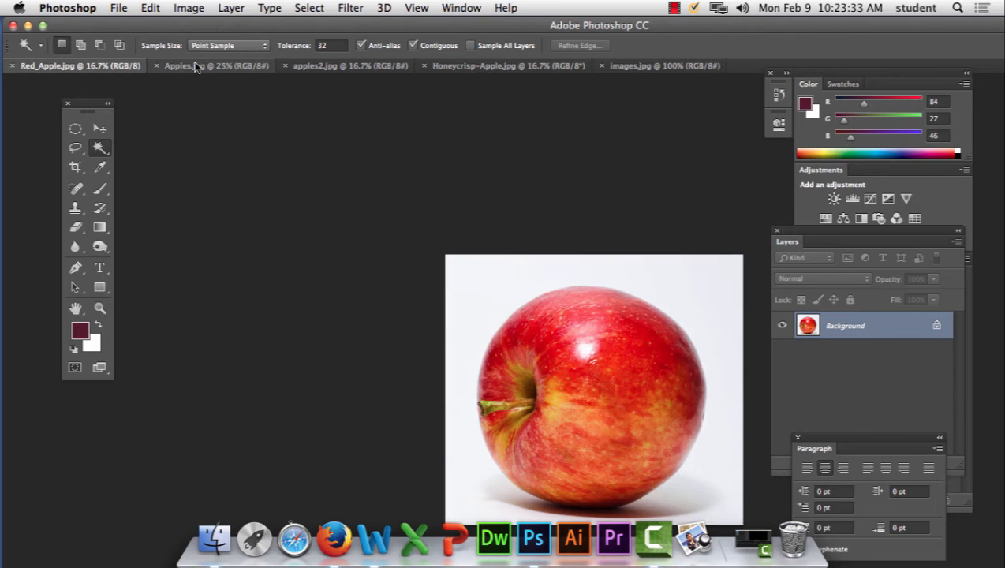
click(196, 67)
click(347, 66)
click(500, 68)
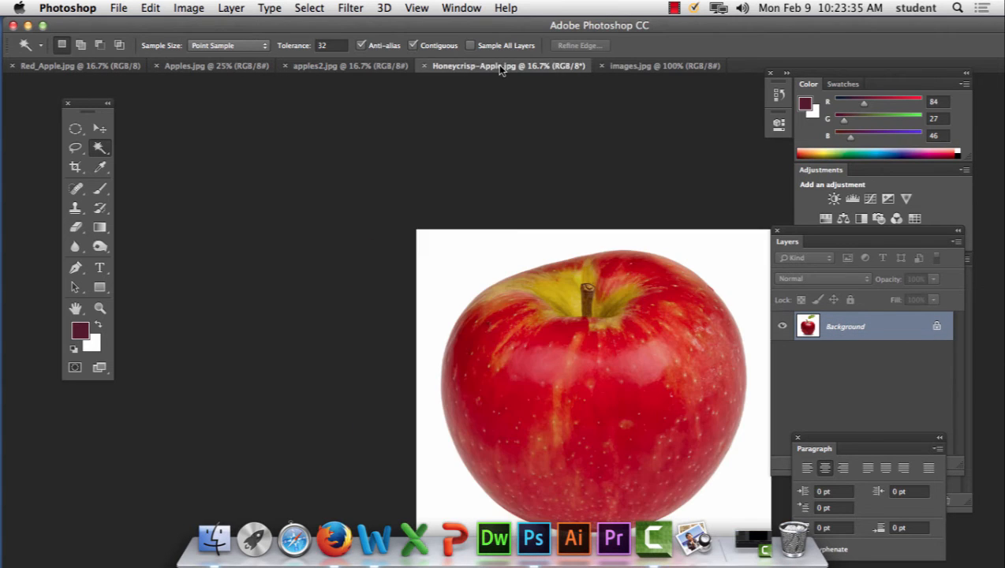
click(664, 65)
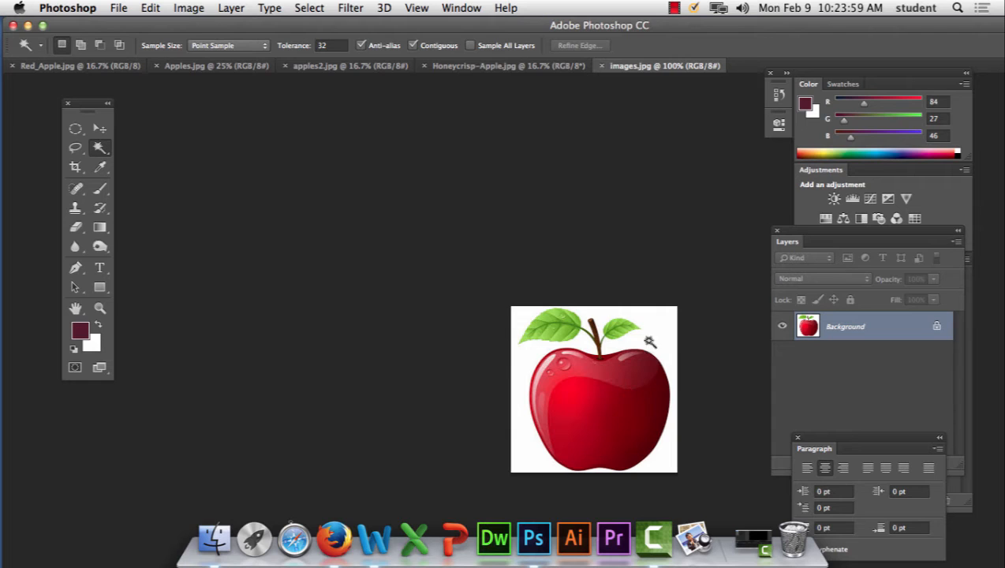
View Honeycrisp-Apple.jpg at 100% zoom to examine its actual pixel size
click(503, 68)
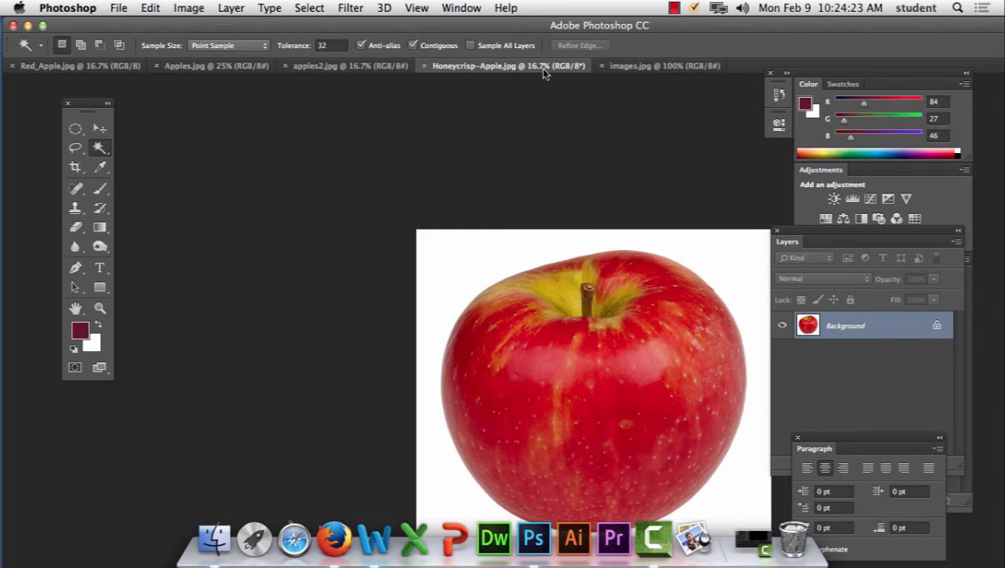
key(super+equal)
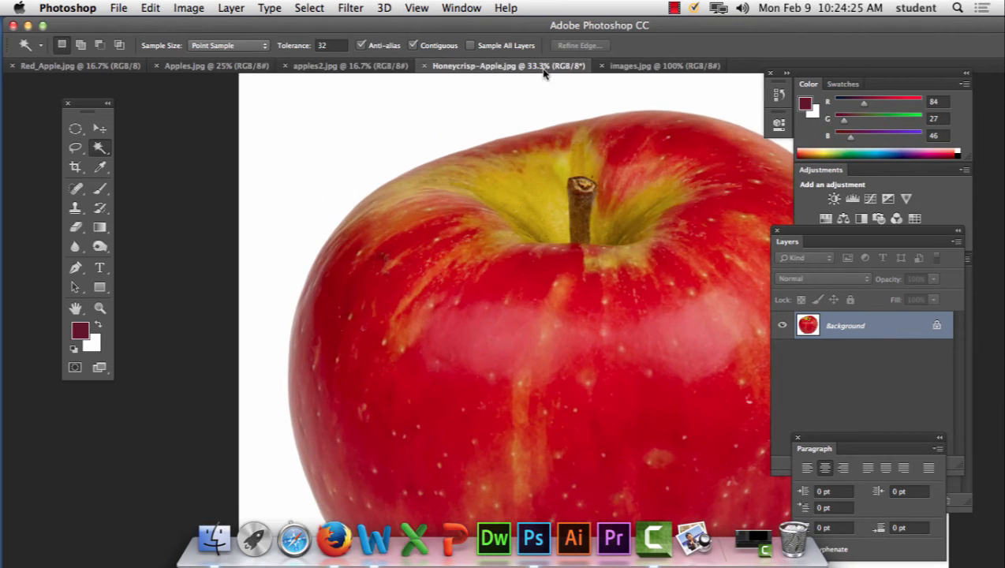
key(super+equal)
key(super+equal)
key(super+equal)
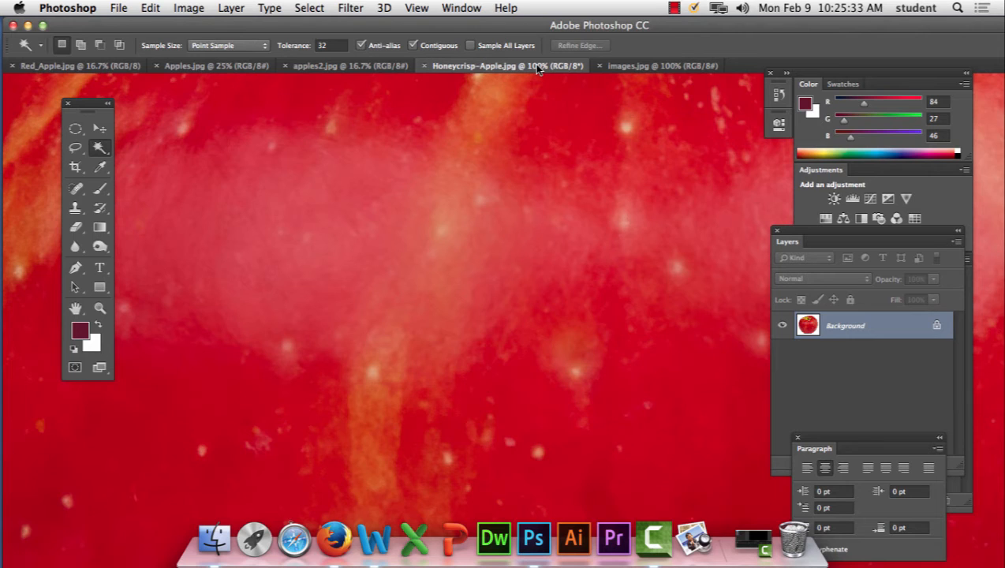
Open the Image Size settings for Honeycrisp-Apple.jpg and change the width and height units to pixels
click(188, 8)
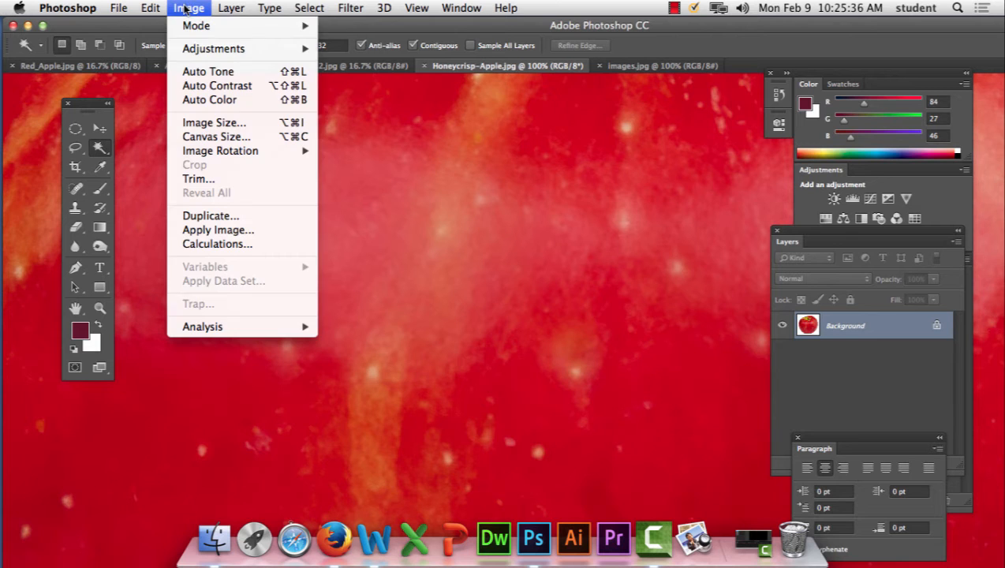
click(201, 122)
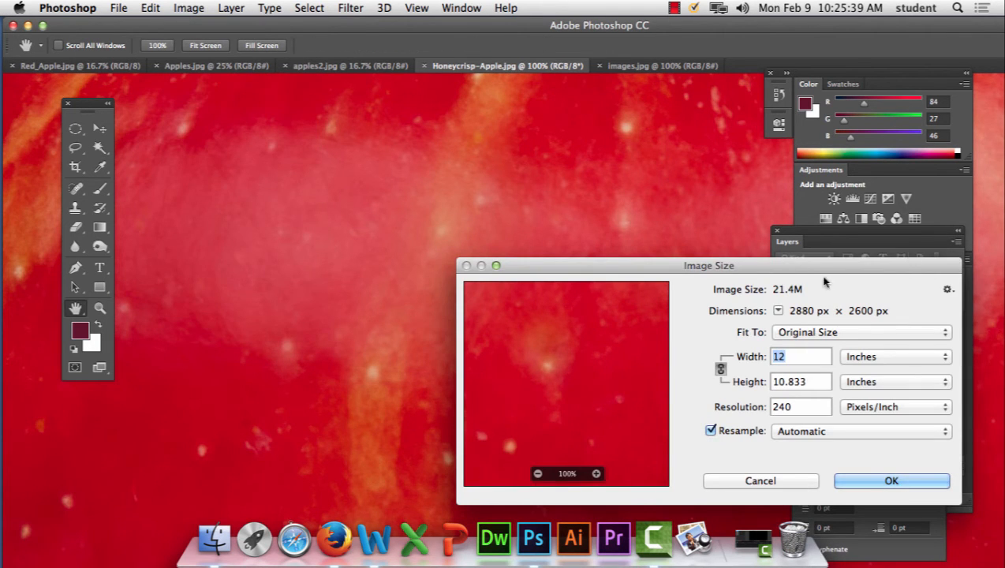
drag(773, 265, 472, 115)
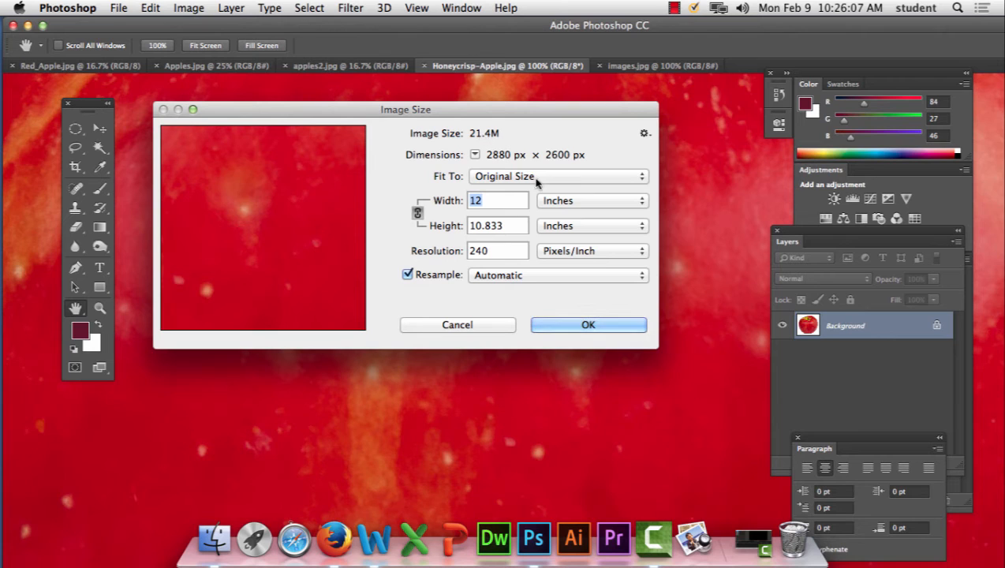
click(560, 202)
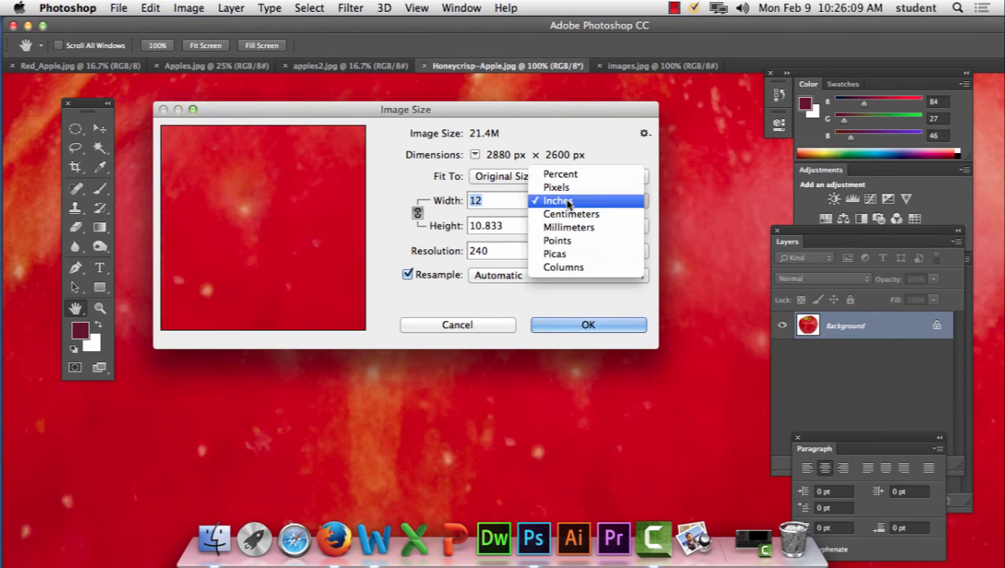
click(568, 189)
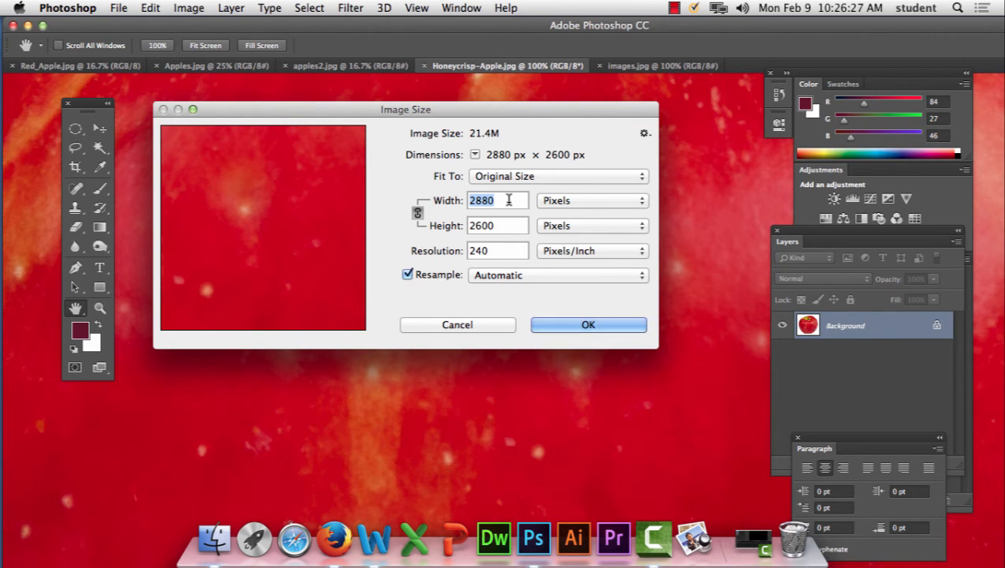
Set the image resolution to 72 pixels/inch and the width to 500 pixels in the Image Size settings
text(500)
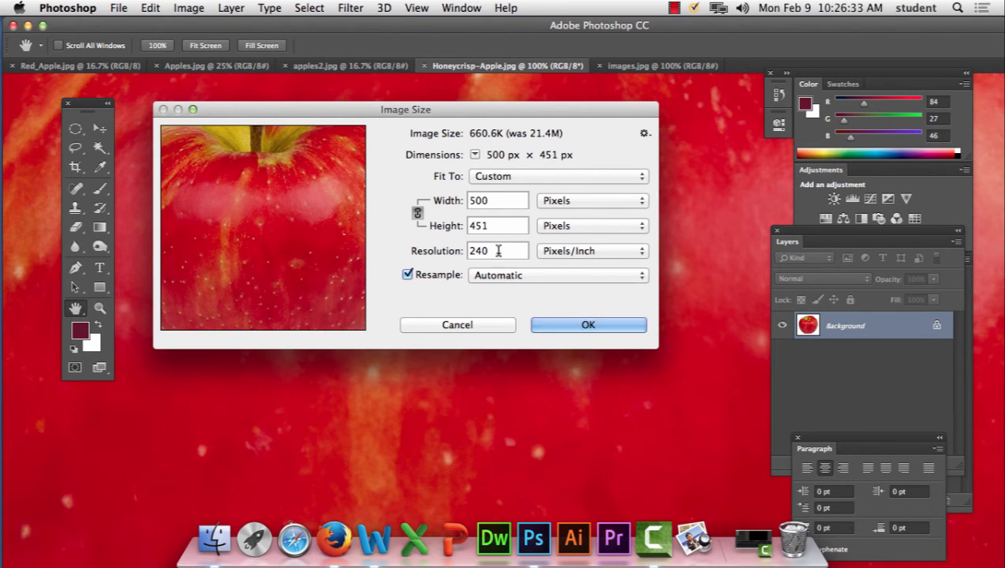
drag(503, 251, 449, 258)
text(7)
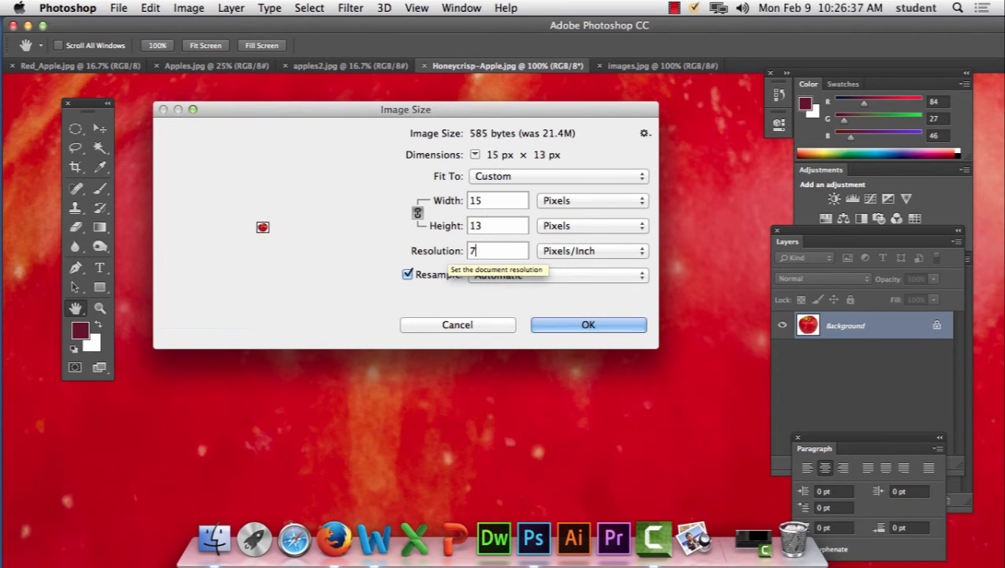
text(2)
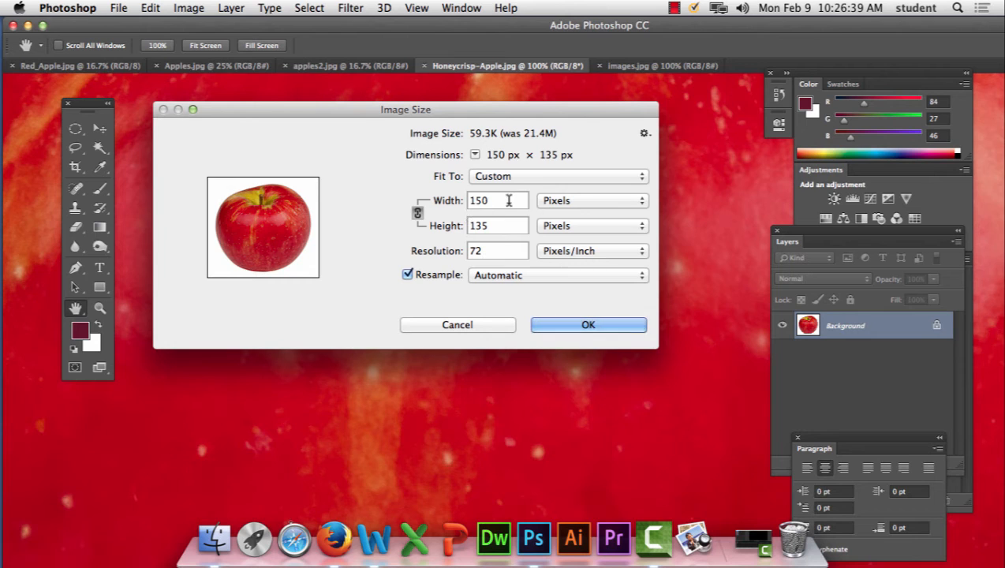
drag(509, 200, 372, 205)
text(500)
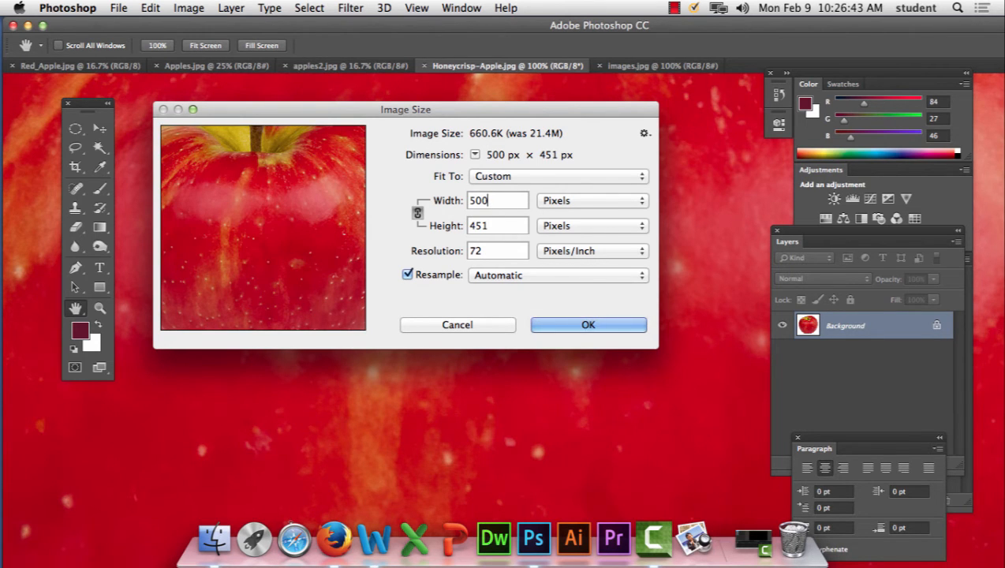
drag(490, 252, 445, 254)
drag(496, 201, 440, 203)
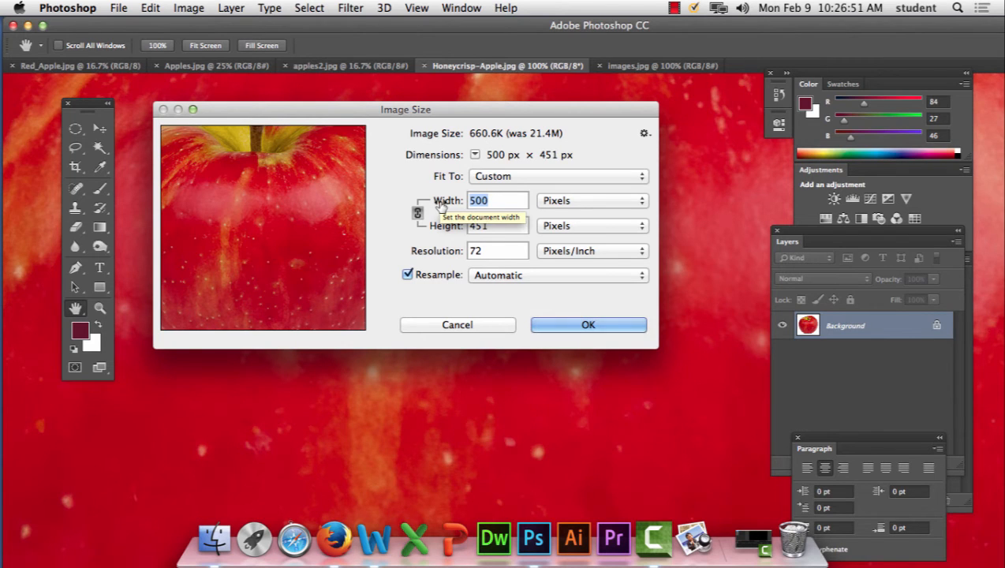
Review the resampling methods, keep Automatic, and apply the new size to Honeycrisp-Apple.jpg
click(522, 280)
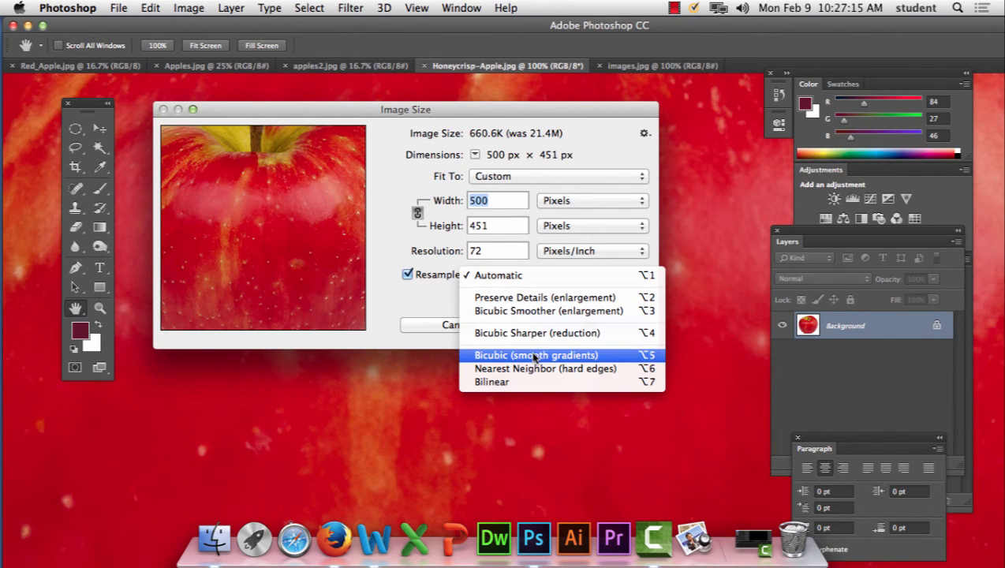
click(426, 293)
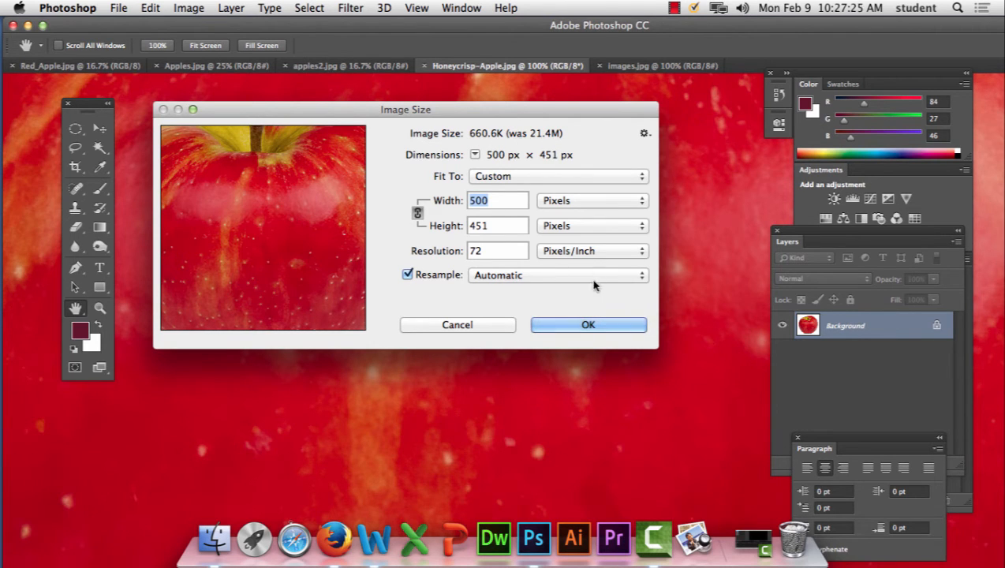
click(584, 325)
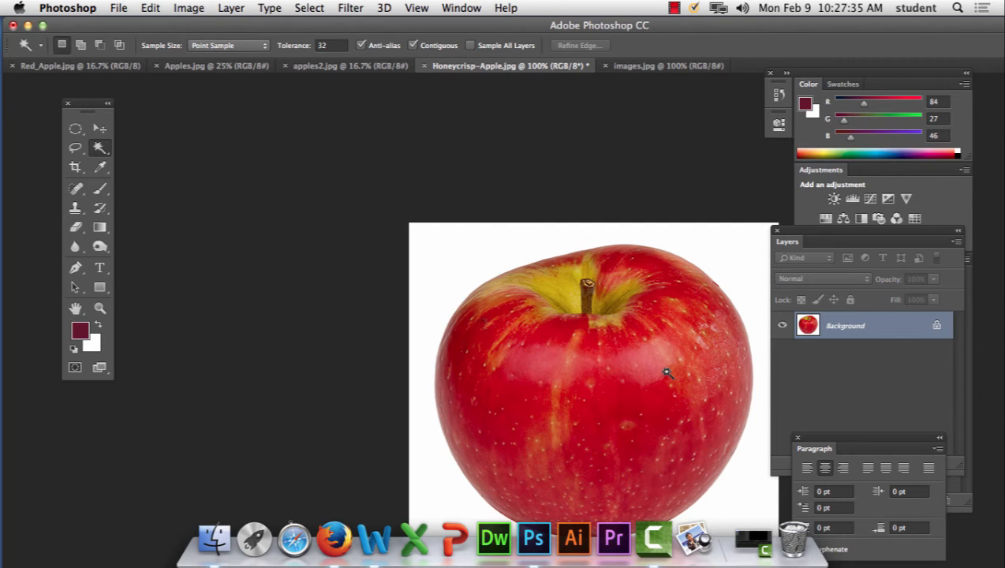
Open the Save for Web settings for the resized Honeycrisp apple image
click(120, 8)
mouse_move(178, 214)
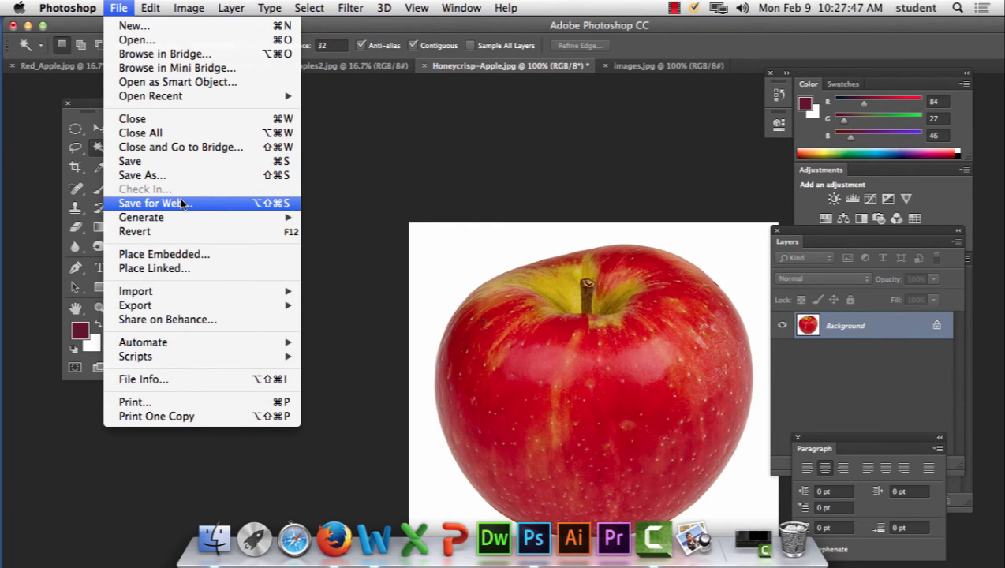
click(181, 203)
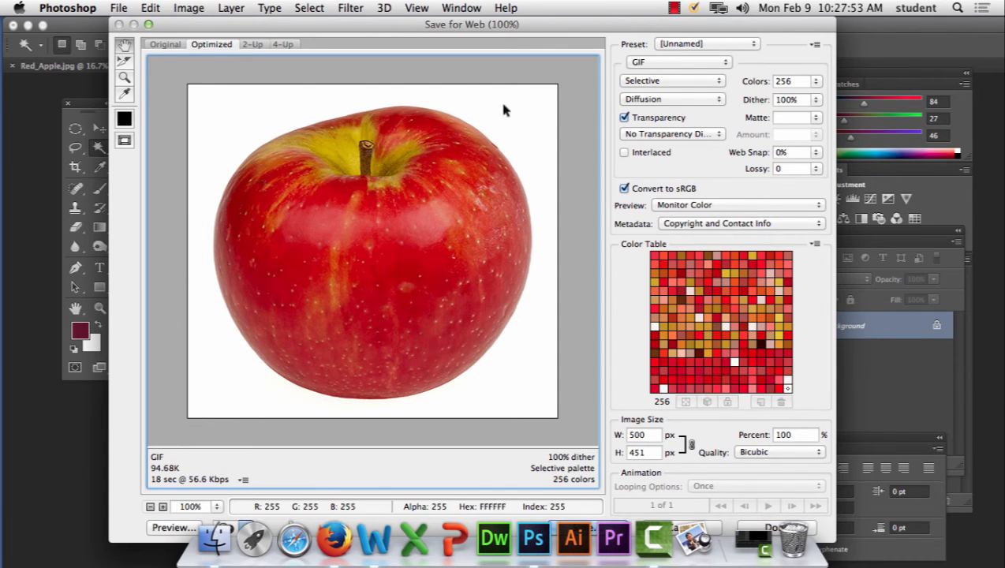
Preview the apple as WBMP, PNG-24 and PNG-8, and set the web export format to JPEG
click(662, 66)
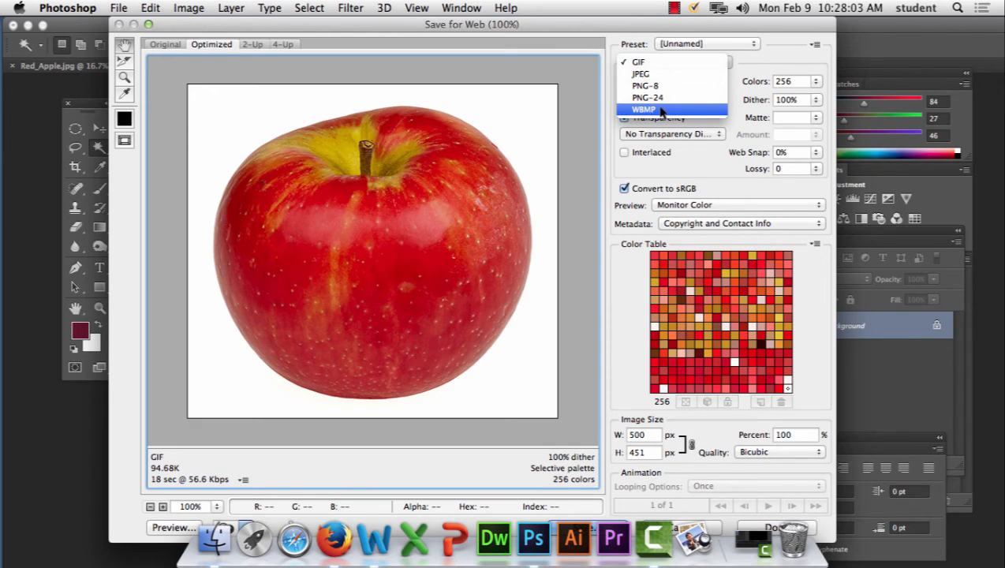
click(661, 111)
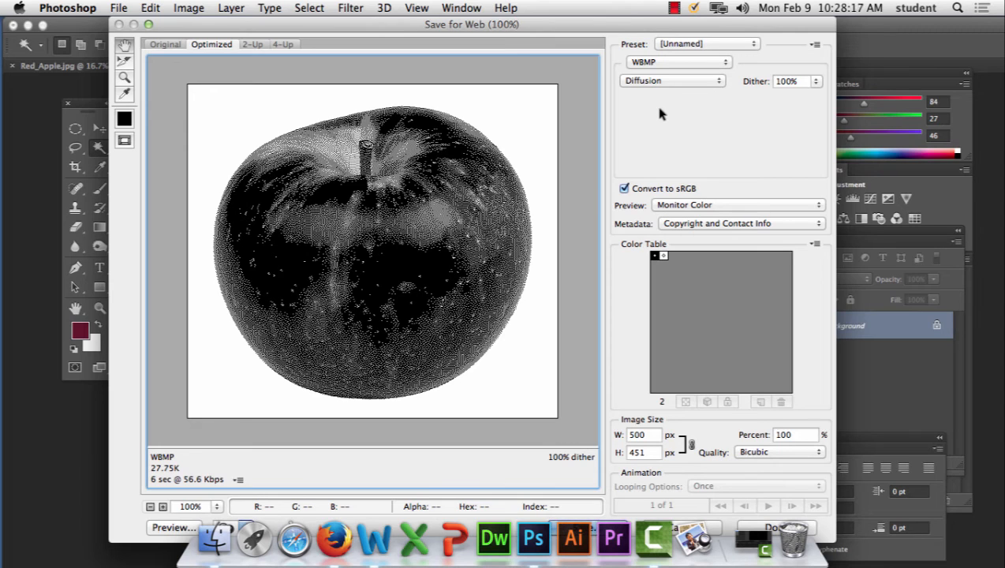
click(645, 62)
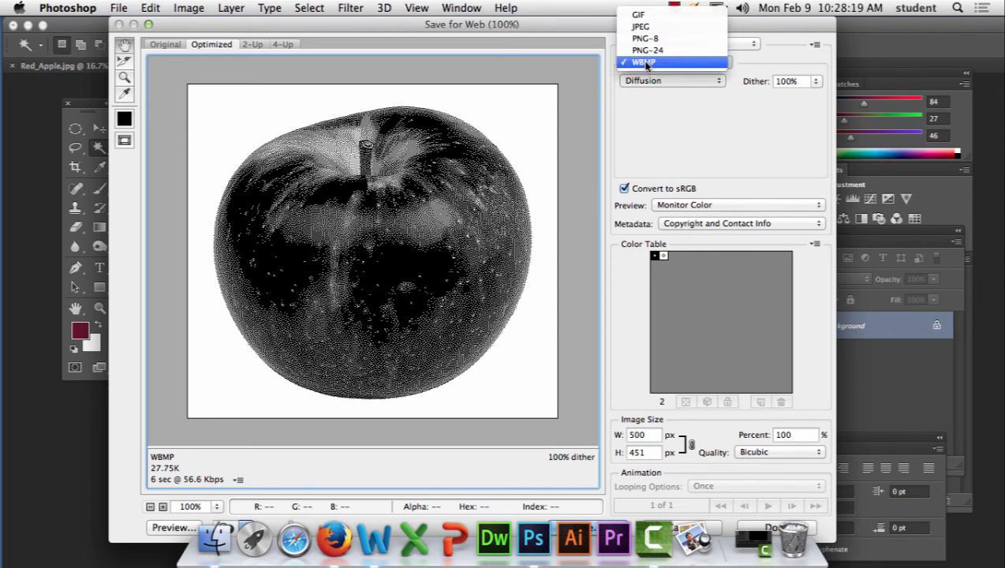
click(646, 49)
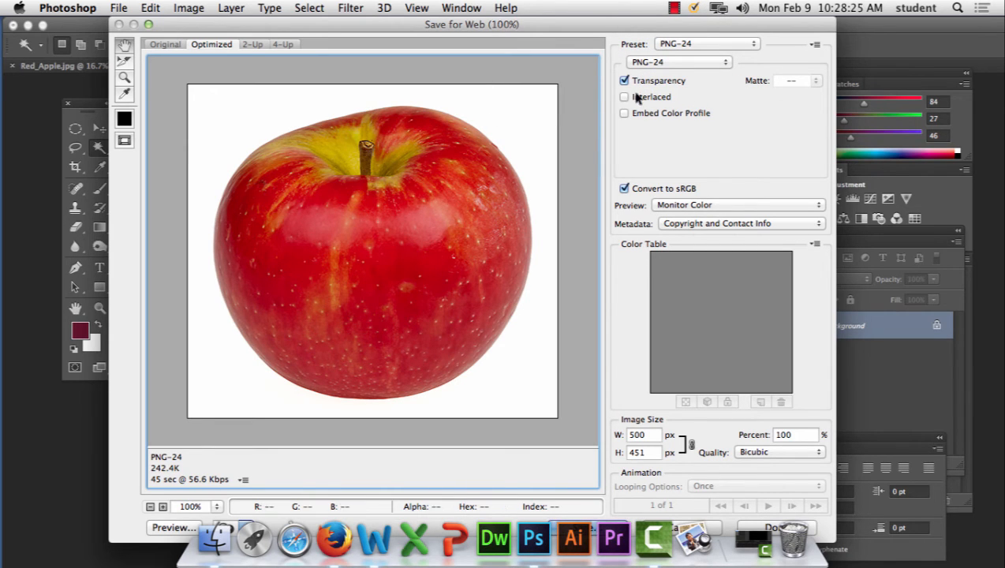
click(683, 62)
click(684, 49)
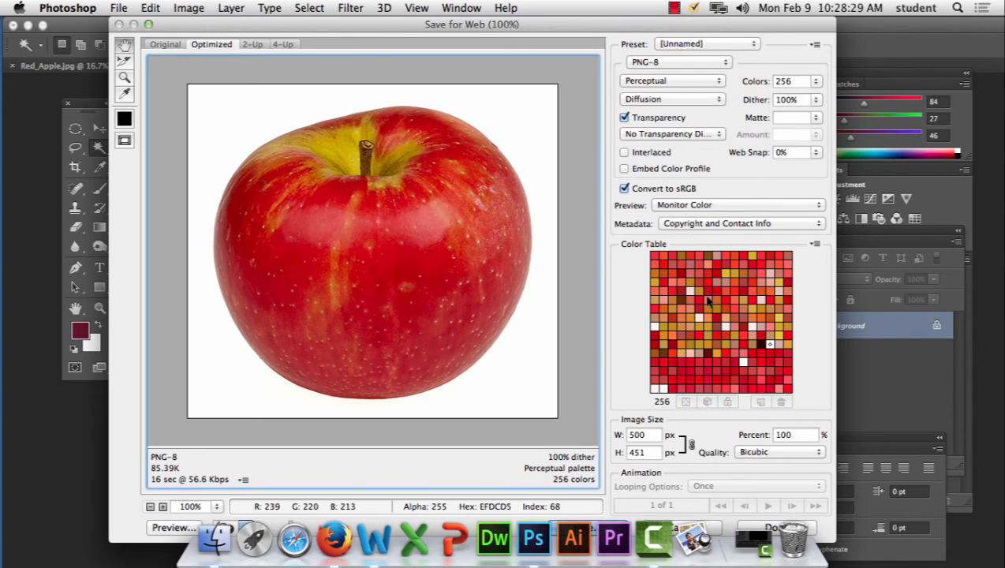
click(679, 62)
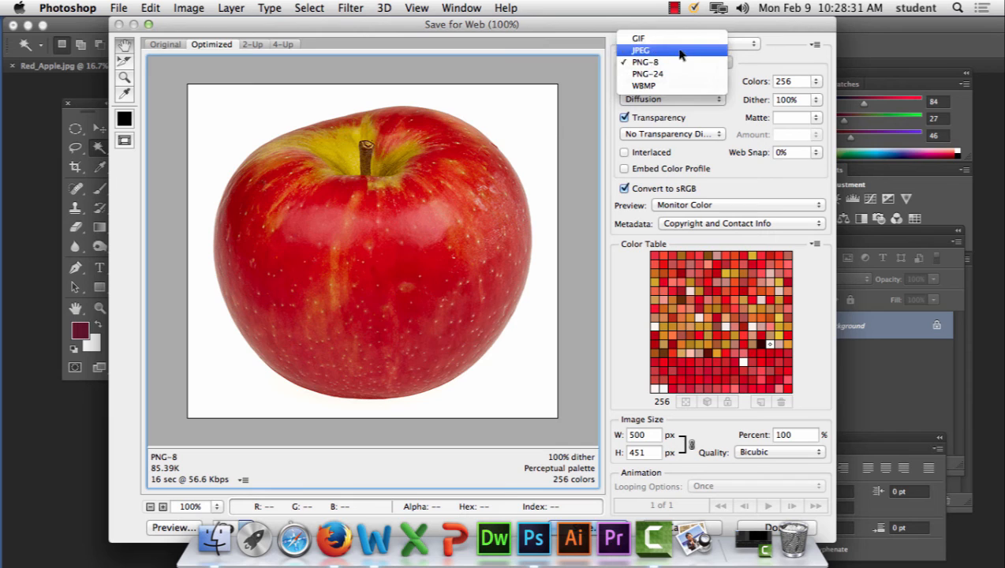
click(680, 52)
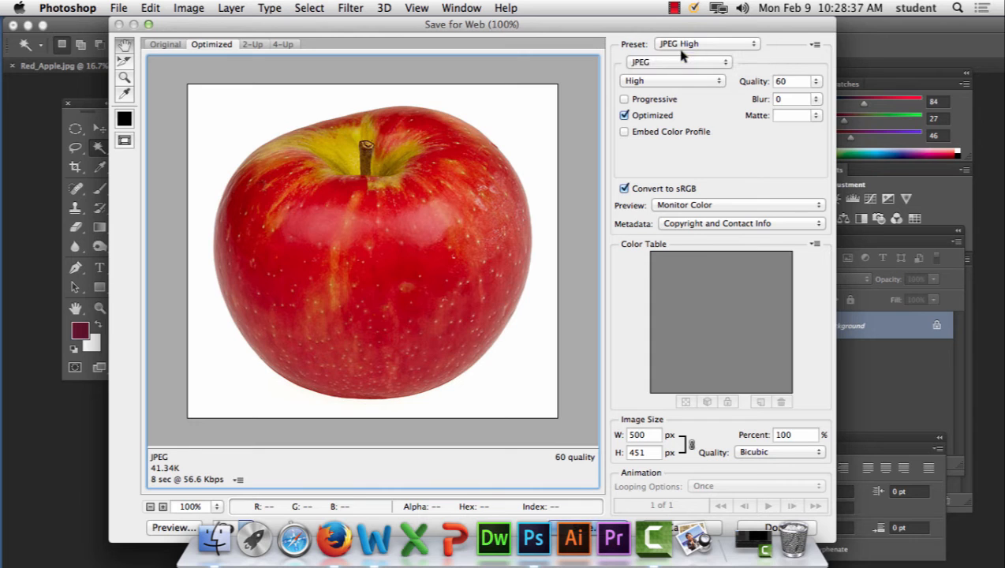
Turn on automatic hiding of the Dock to uncover the lower part of the Save for Web window
click(16, 7)
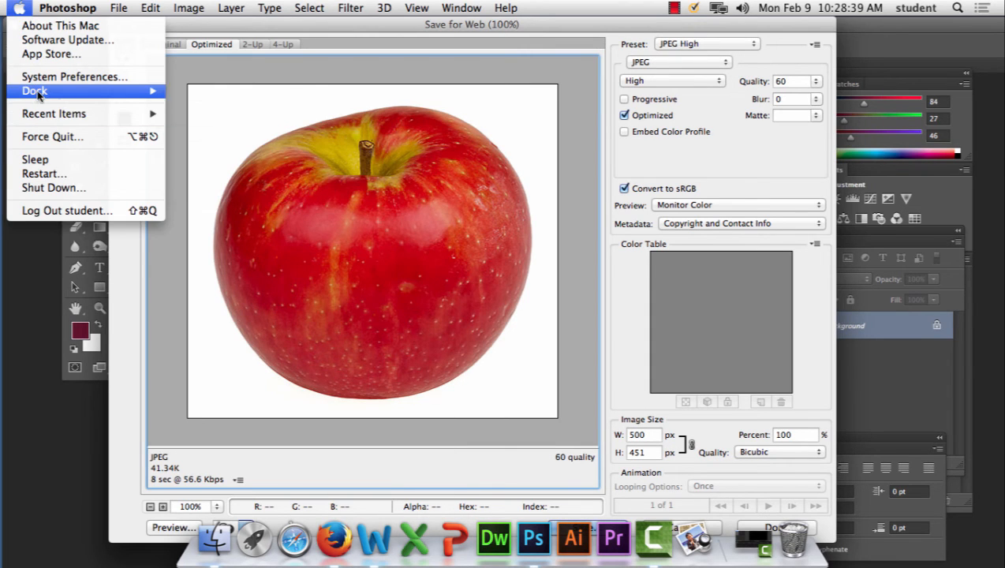
mouse_move(33, 91)
click(220, 90)
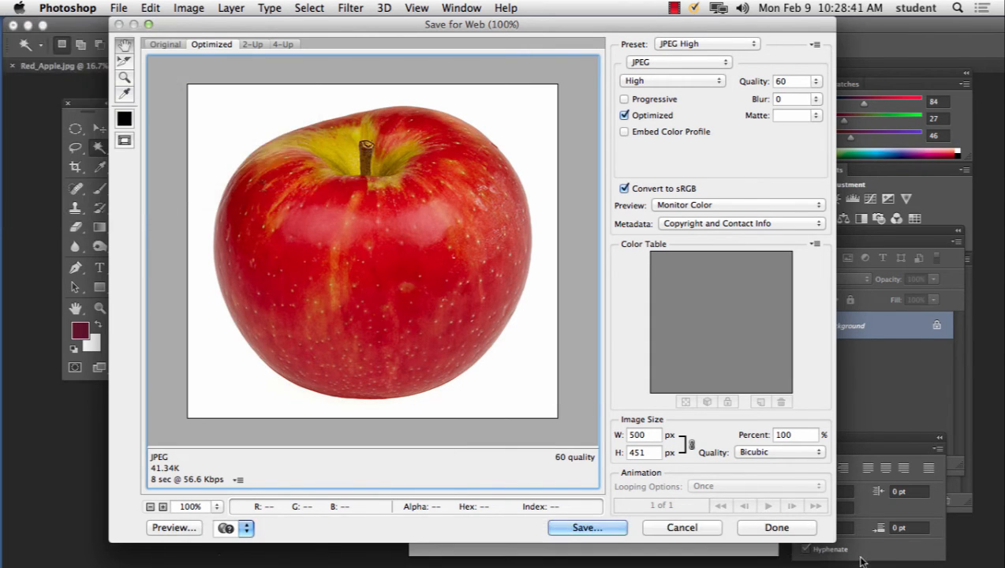
Save the optimized image as apple_for_page.jpg in the week 3 graphic lecture folder on the Desktop
click(586, 528)
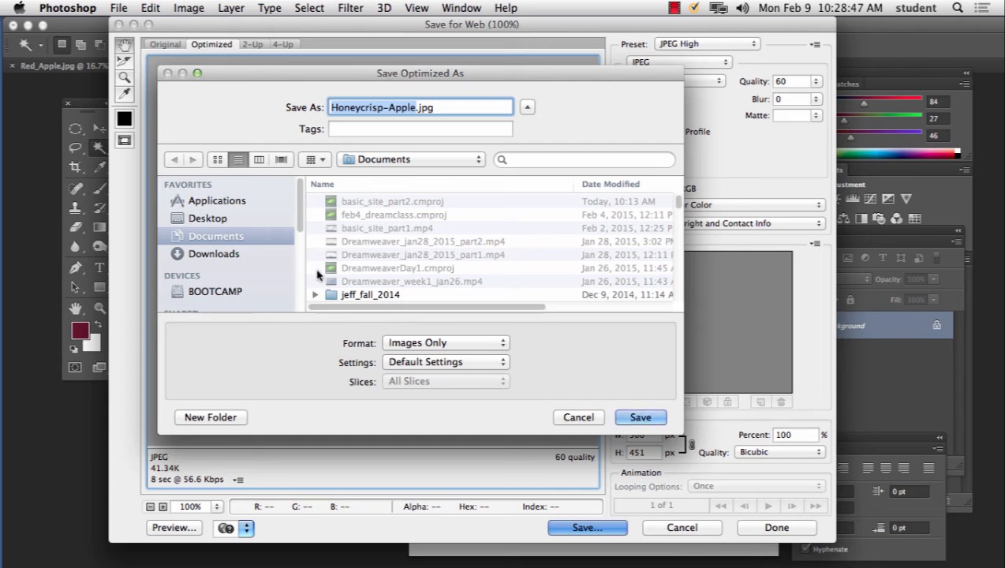
click(202, 215)
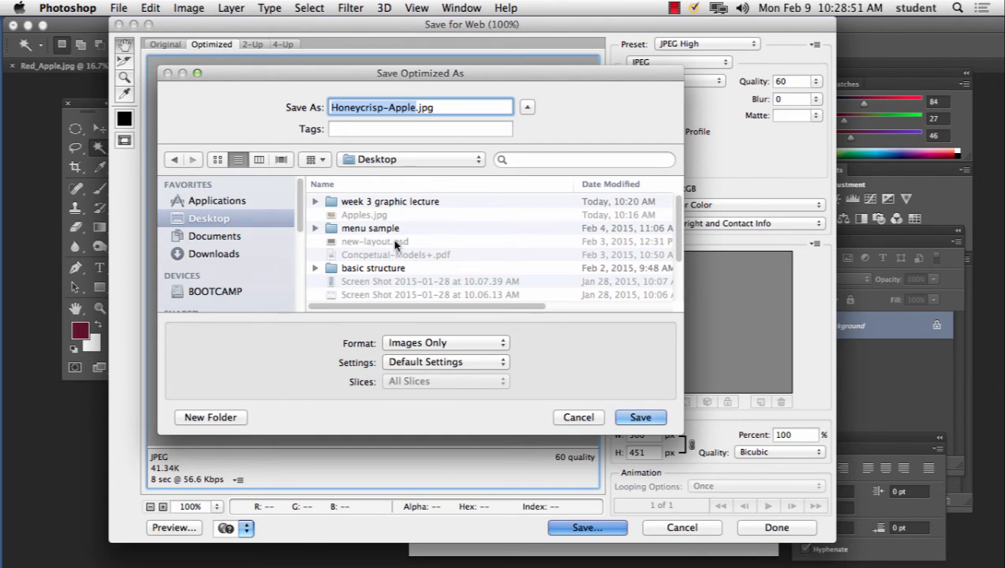
double_click(390, 202)
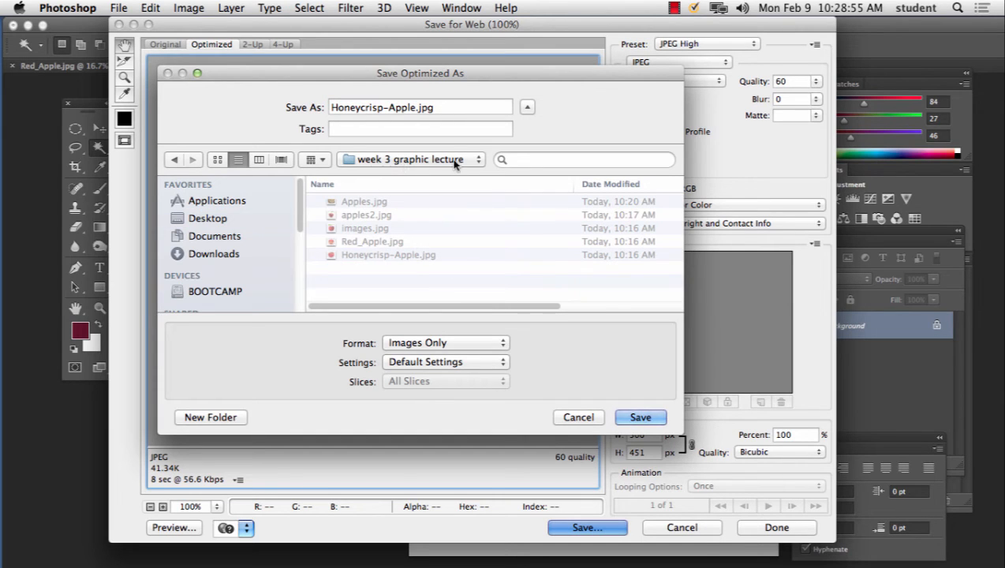
drag(416, 107, 317, 106)
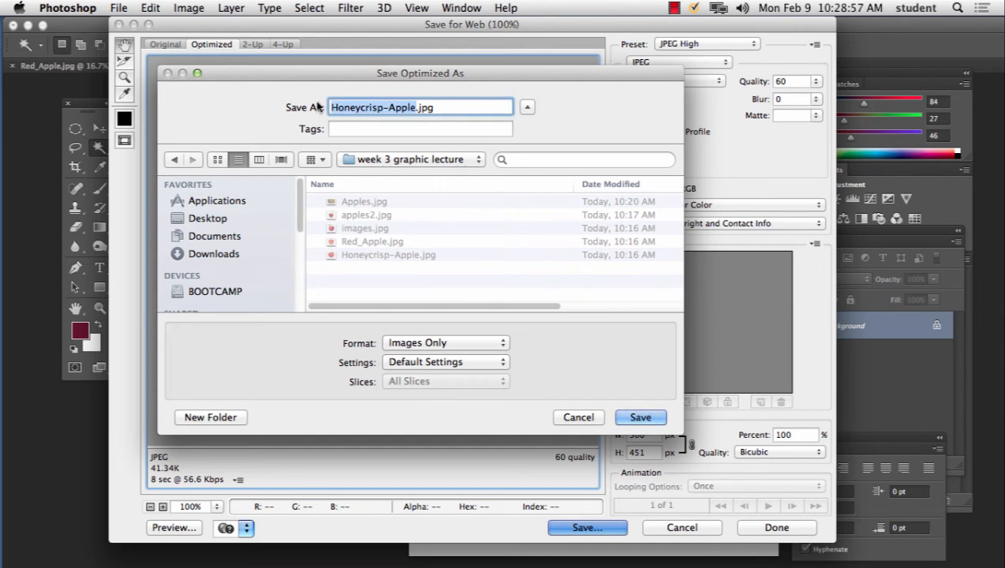
text(apple)
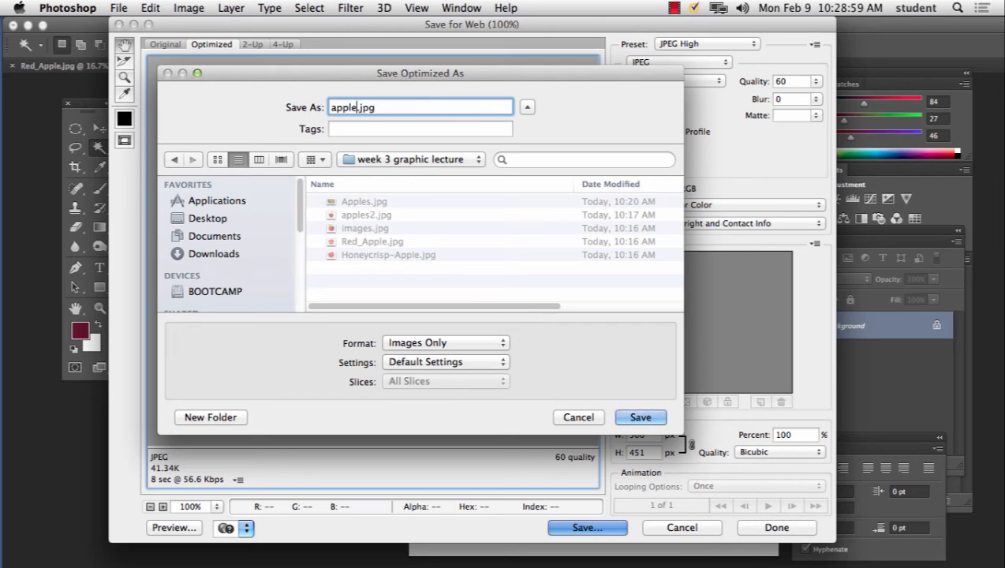
text(_for_page)
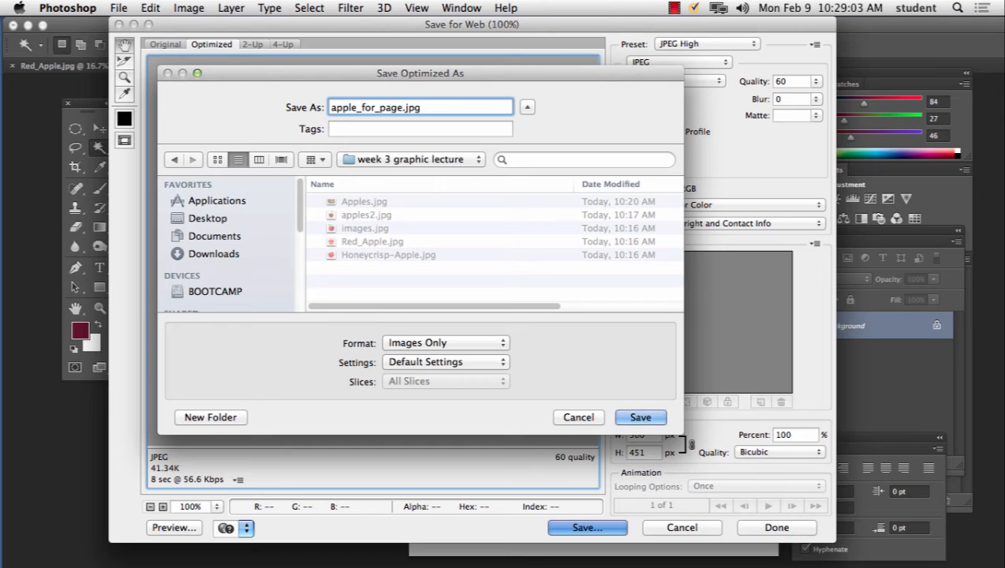
click(635, 418)
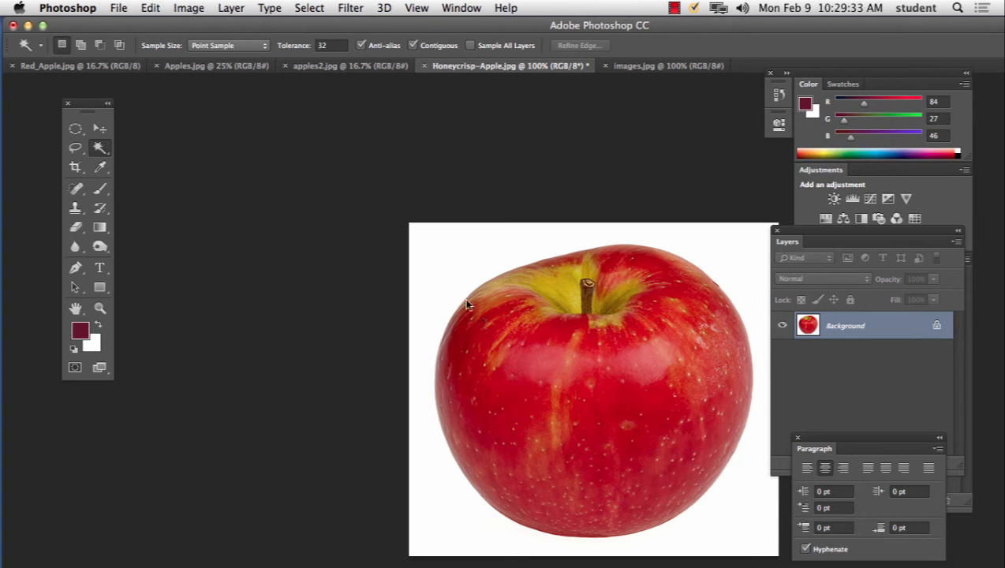
Start cropping apples2.jpg with the Crop tool and enter 300 px as the width of the crop ratio
click(313, 67)
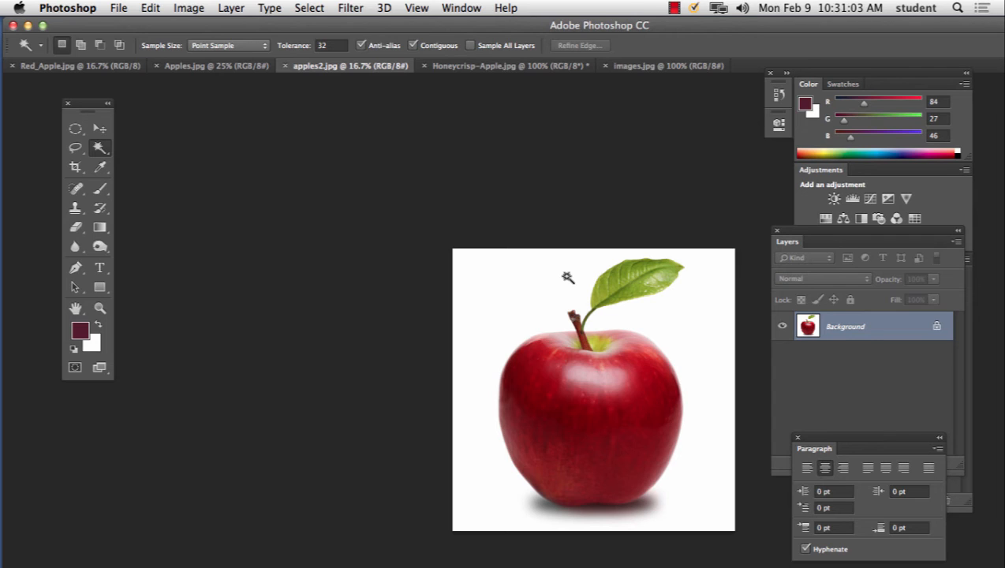
click(75, 169)
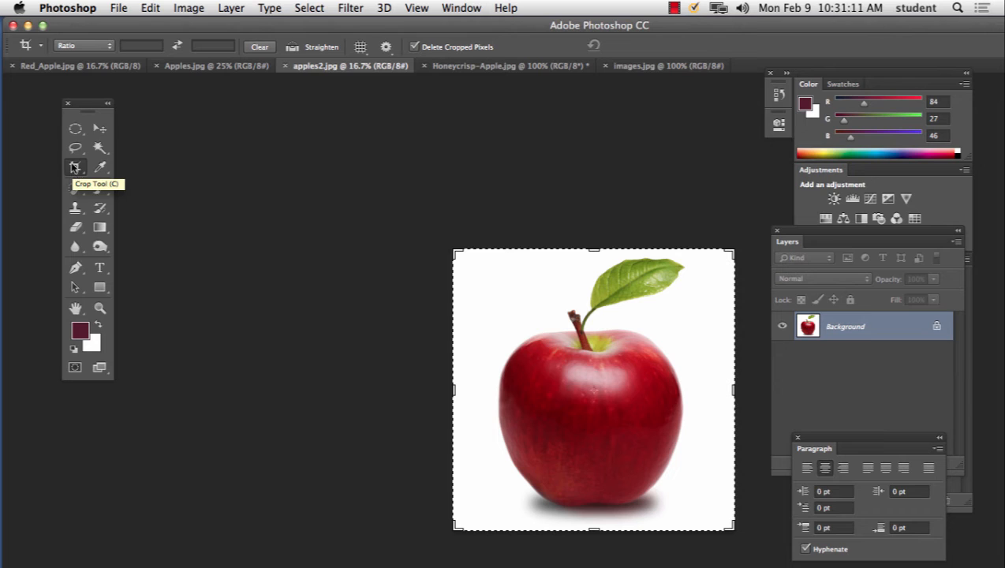
click(99, 46)
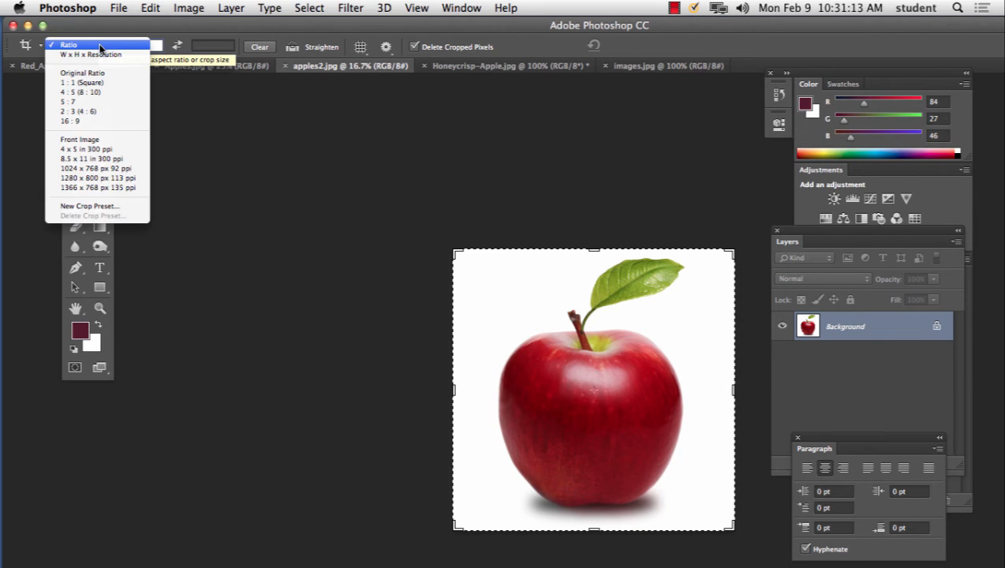
click(161, 46)
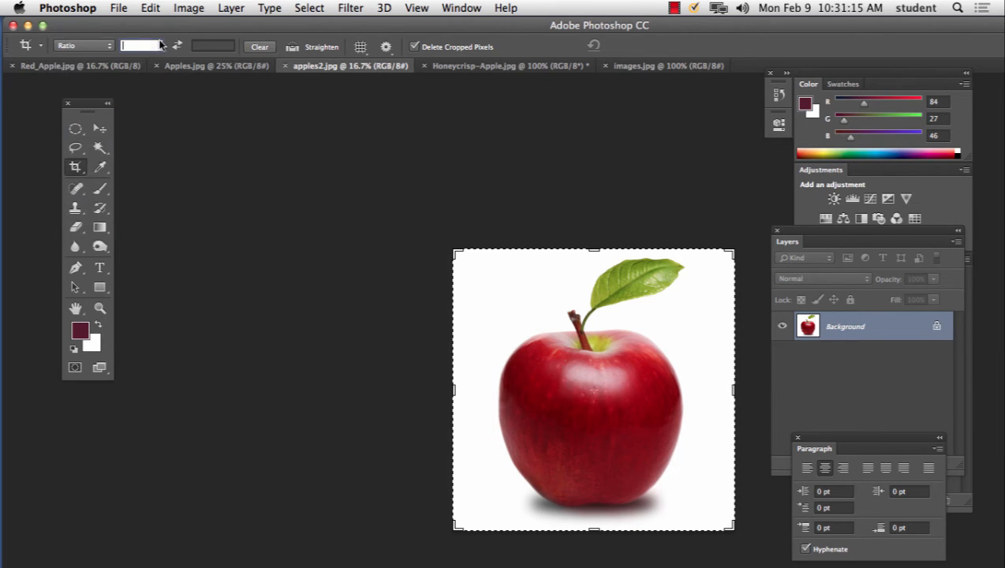
text(300)
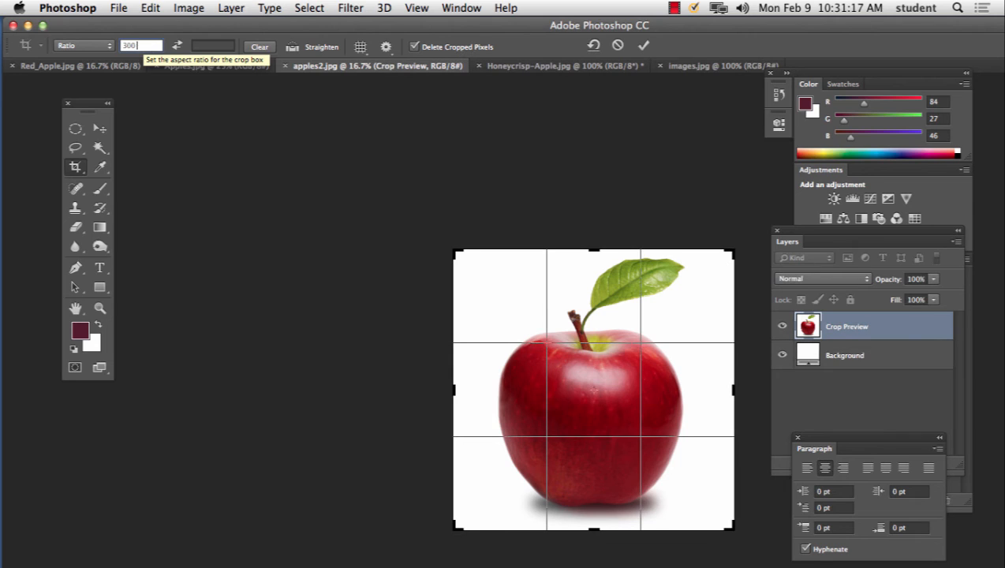
text( px)
key(Tab)
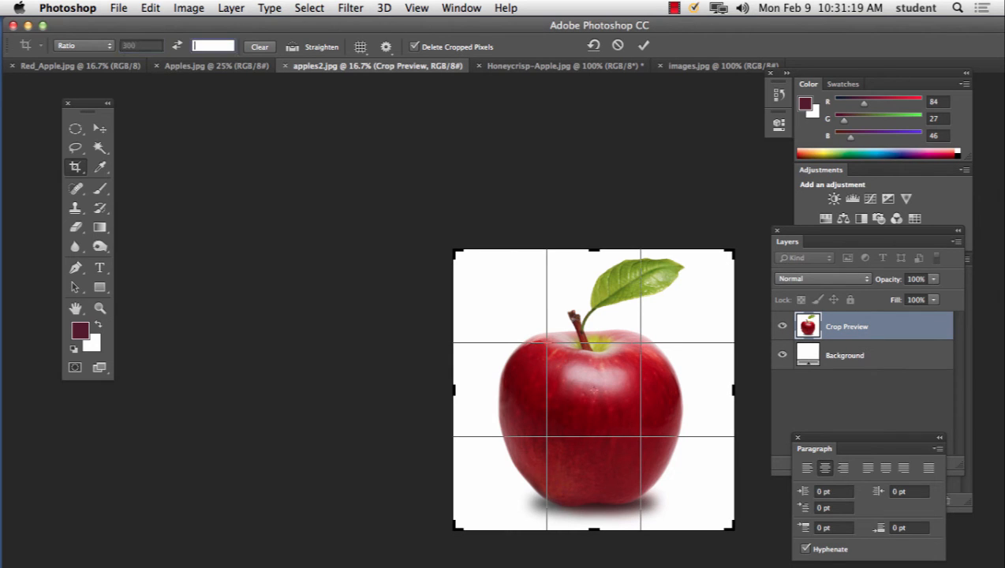
Switch the crop preset for apples2.jpg from Ratio to W x H x Resolution
click(92, 46)
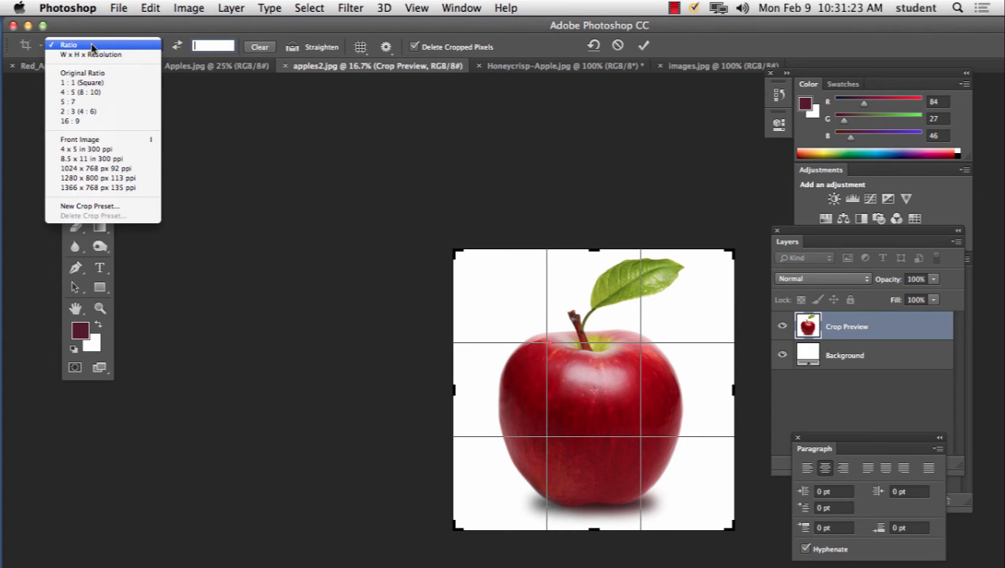
click(107, 148)
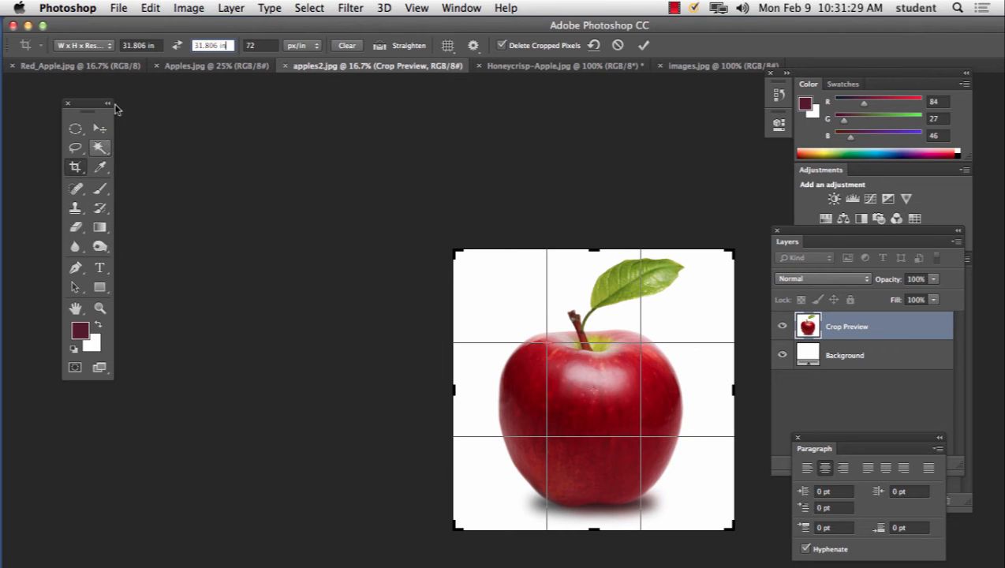
click(99, 47)
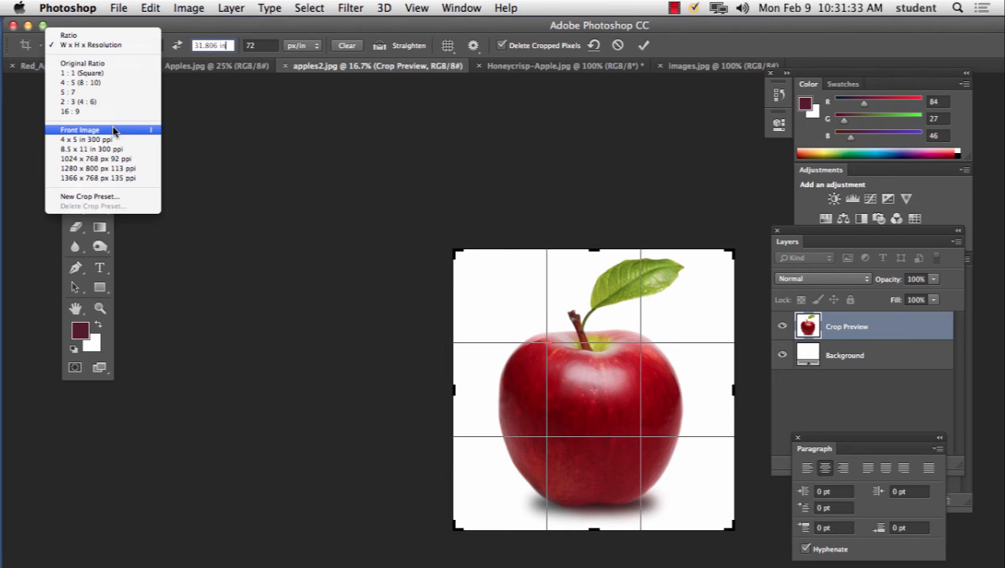
click(85, 48)
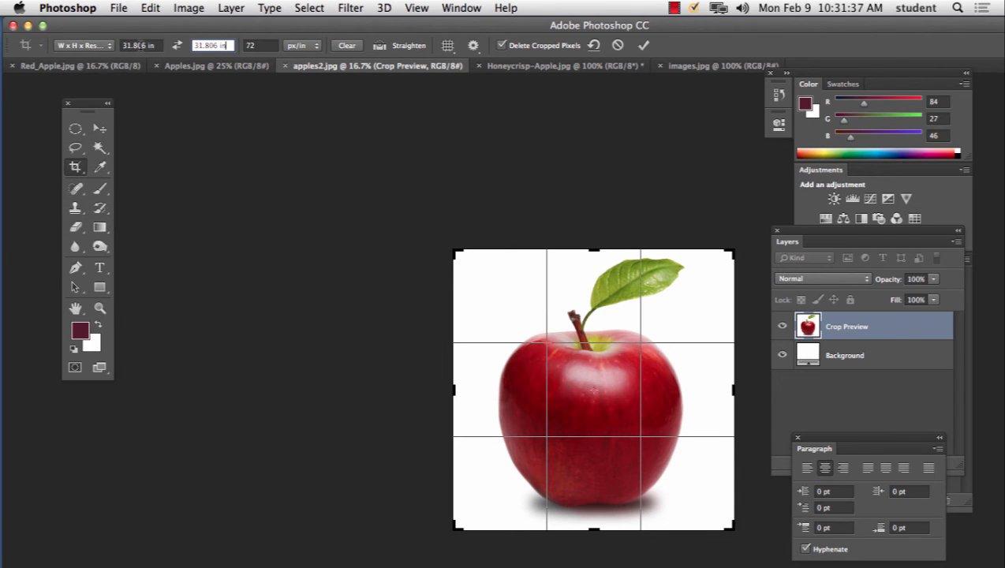
click(86, 44)
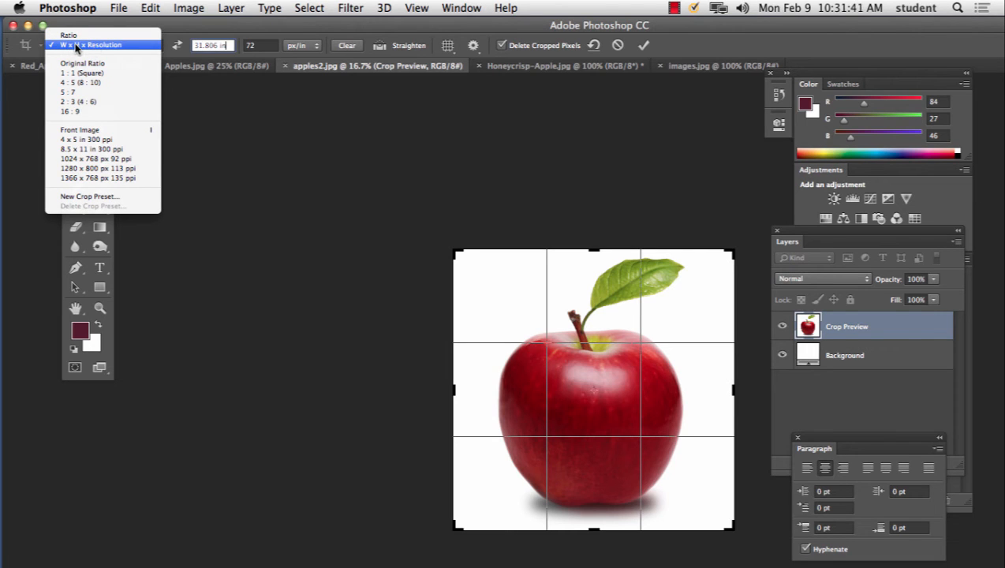
click(130, 47)
Set the crop size of apples2.jpg to 300 px wide and 300 px high
drag(153, 45, 123, 45)
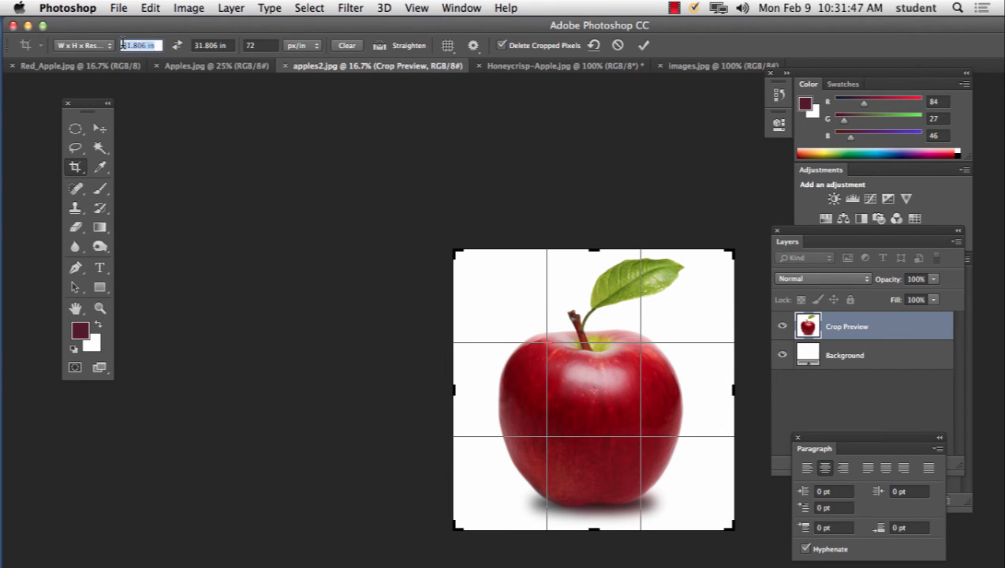
key(BackSpace)
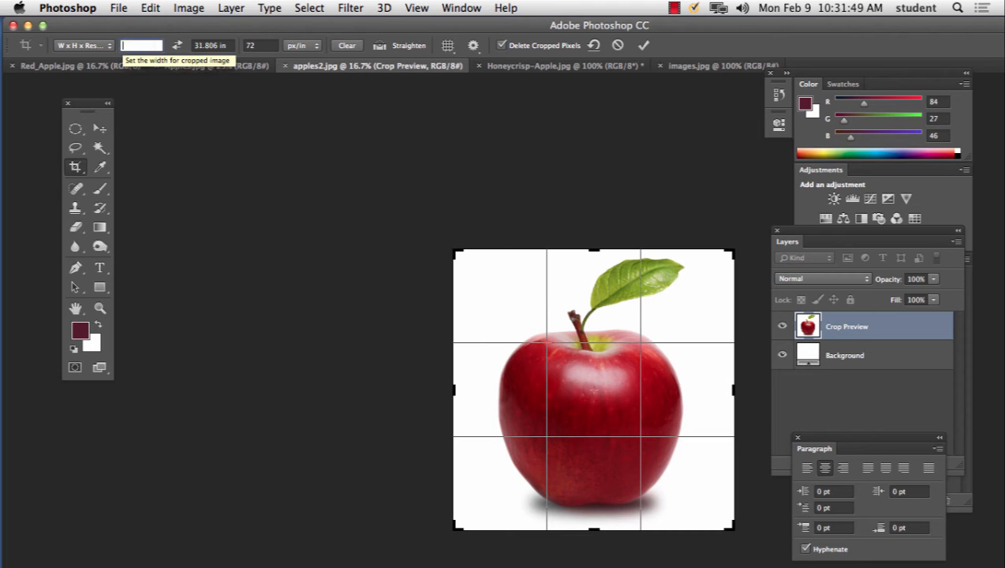
text(300 px)
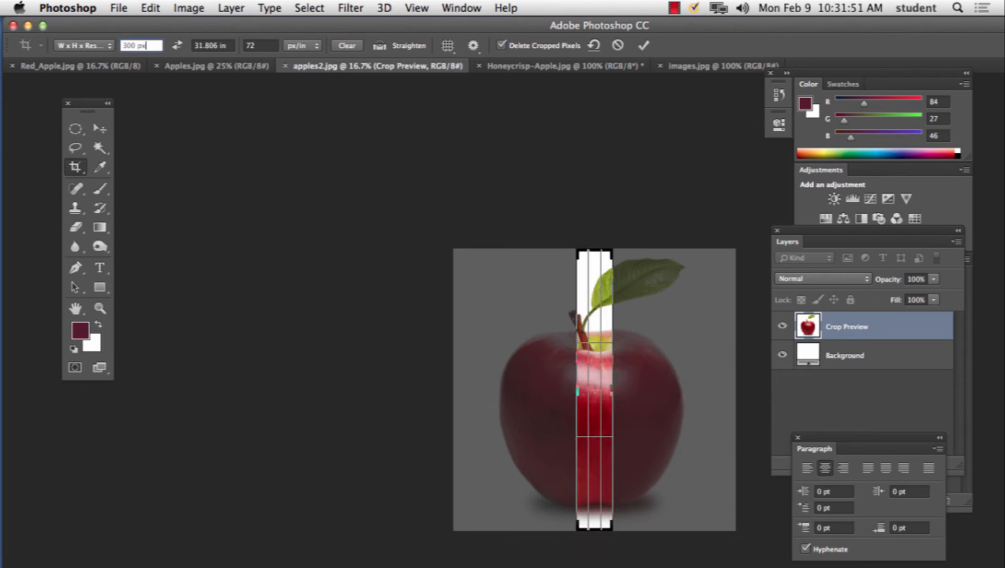
key(Tab)
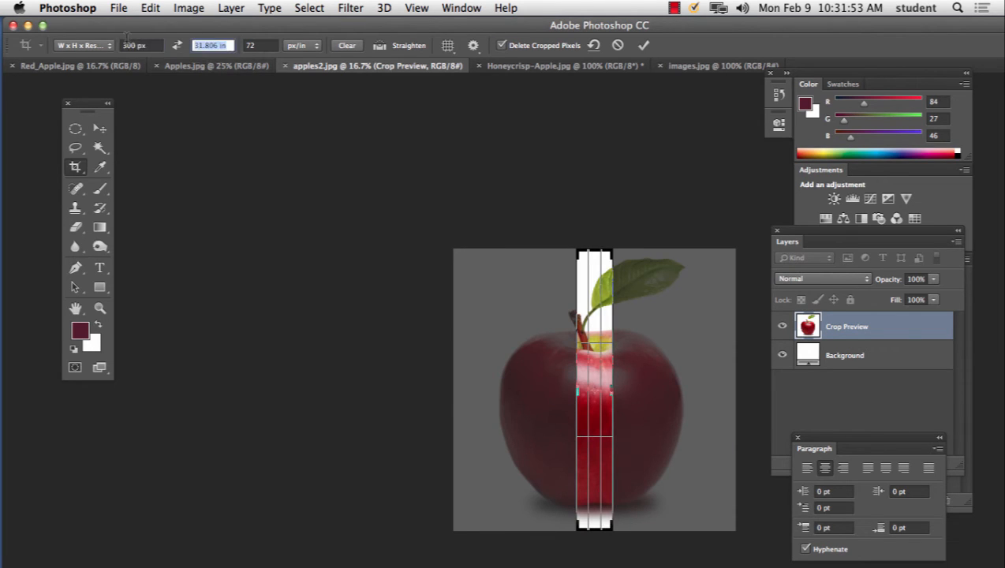
text(300 px)
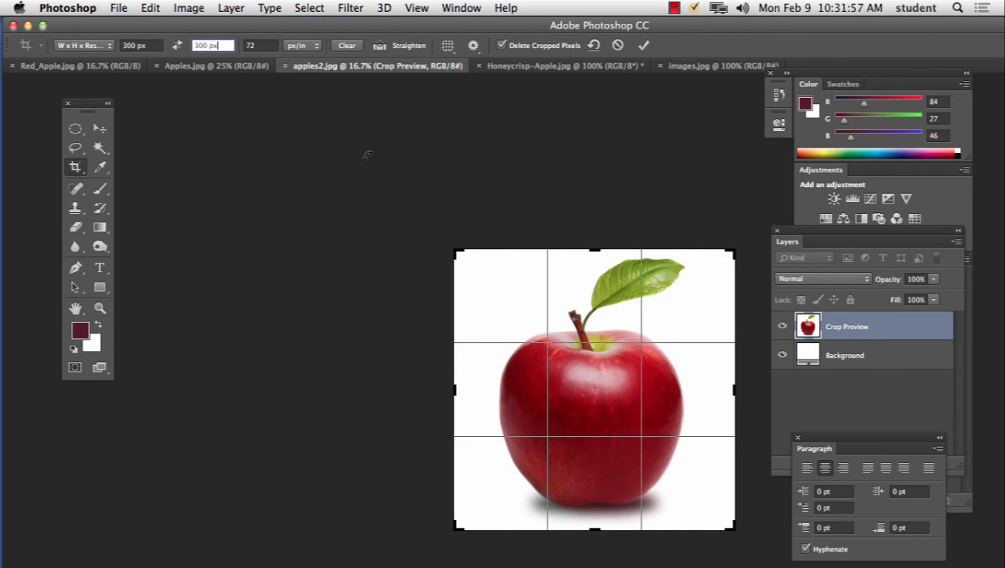
Tighten the crop frame slightly around the apple and its leaf in apples2.jpg, and apply the crop
drag(455, 251, 465, 254)
drag(726, 520, 724, 519)
mouse_move(668, 397)
mouse_down()
mouse_move(671, 411)
mouse_move(670, 403)
mouse_up()
drag(719, 263, 720, 260)
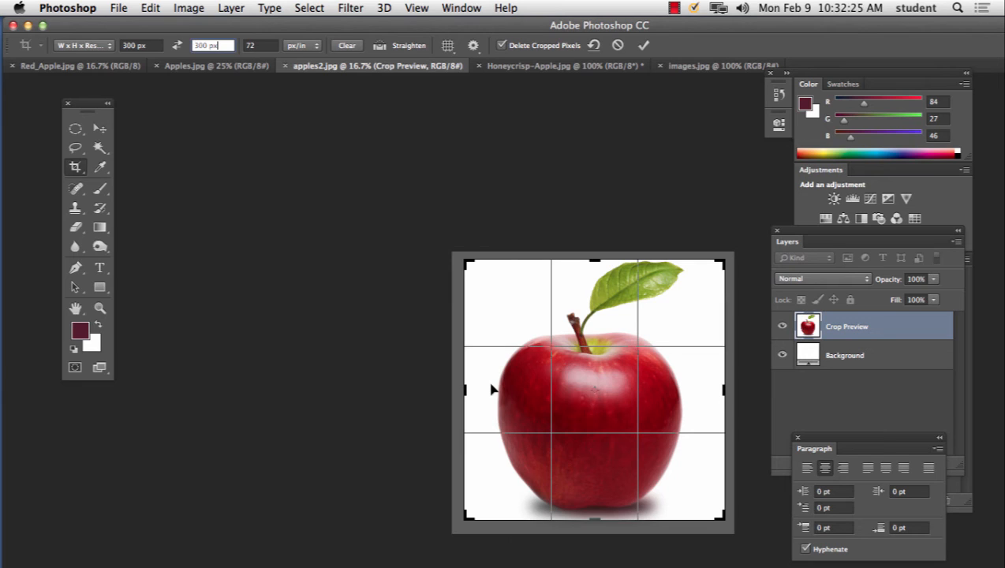
click(101, 132)
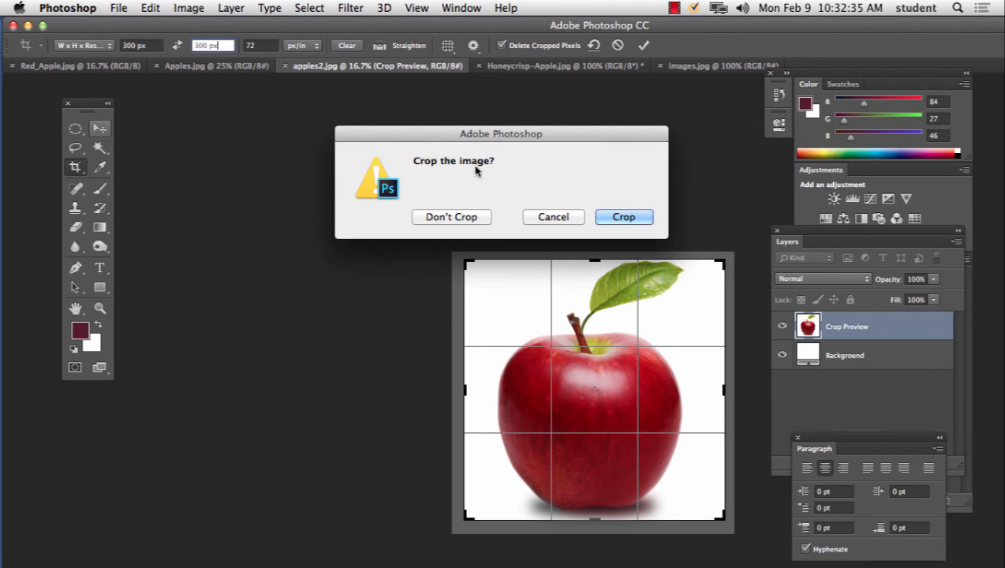
click(613, 215)
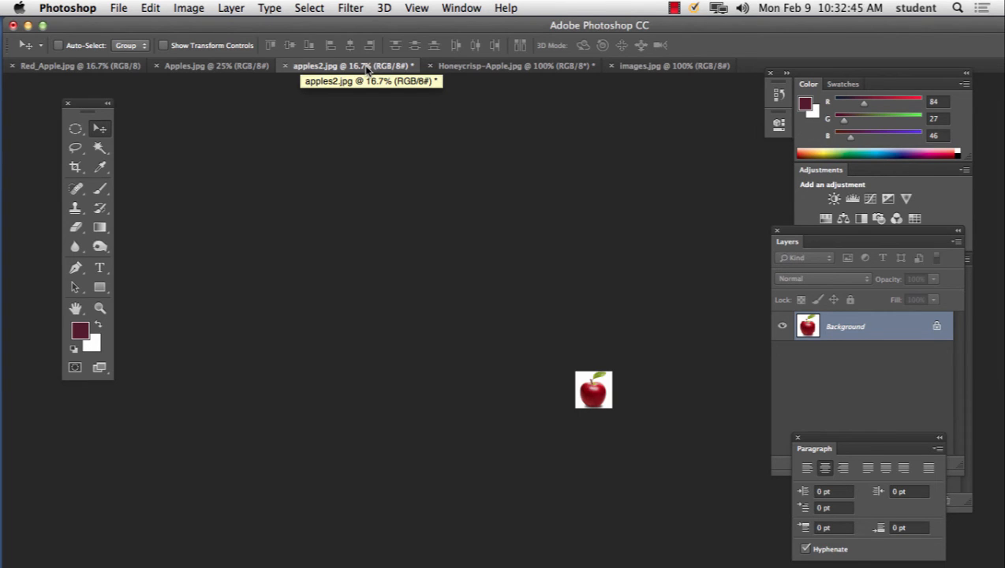
Examine the cropped apples2.jpg at 100% and review the Crop tool's width, height and resolution values
key(super+equal)
key(super+equal)
key(super+equal)
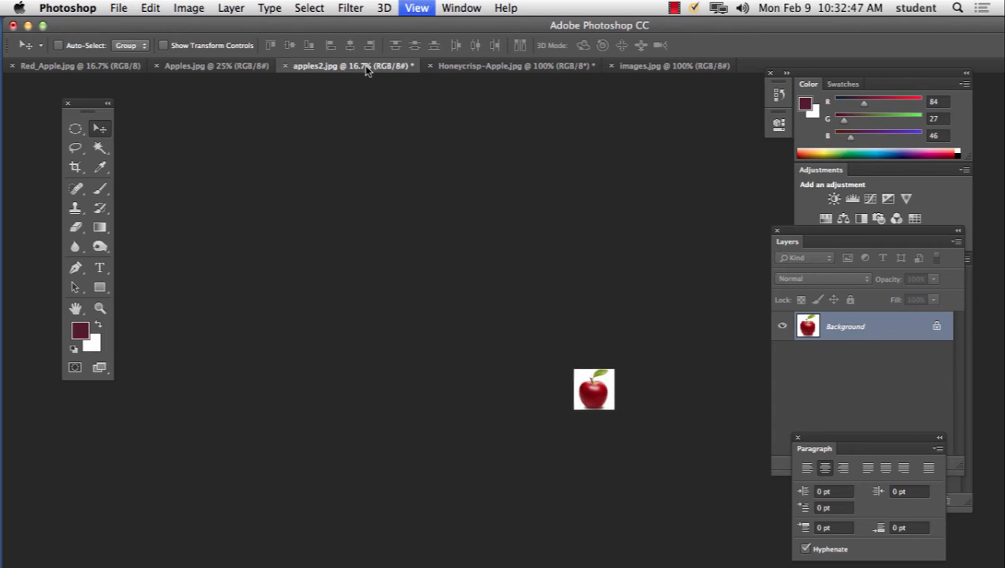
key(super+equal)
key(super+equal)
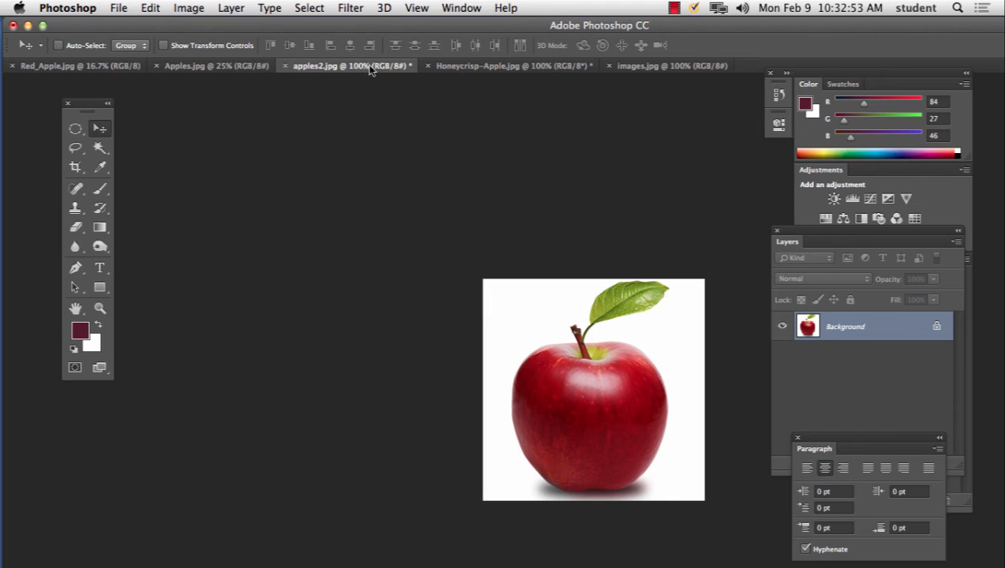
click(76, 167)
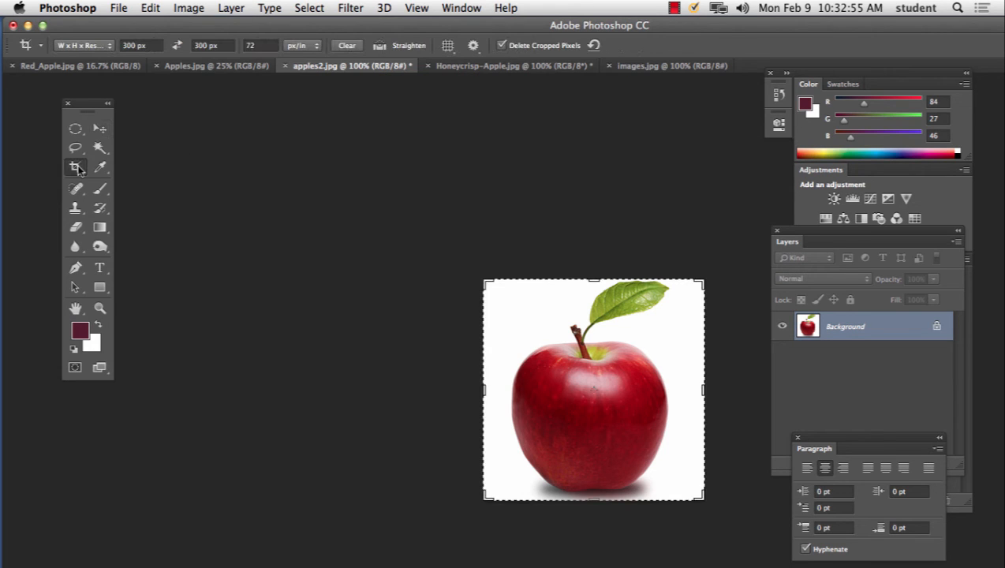
click(145, 44)
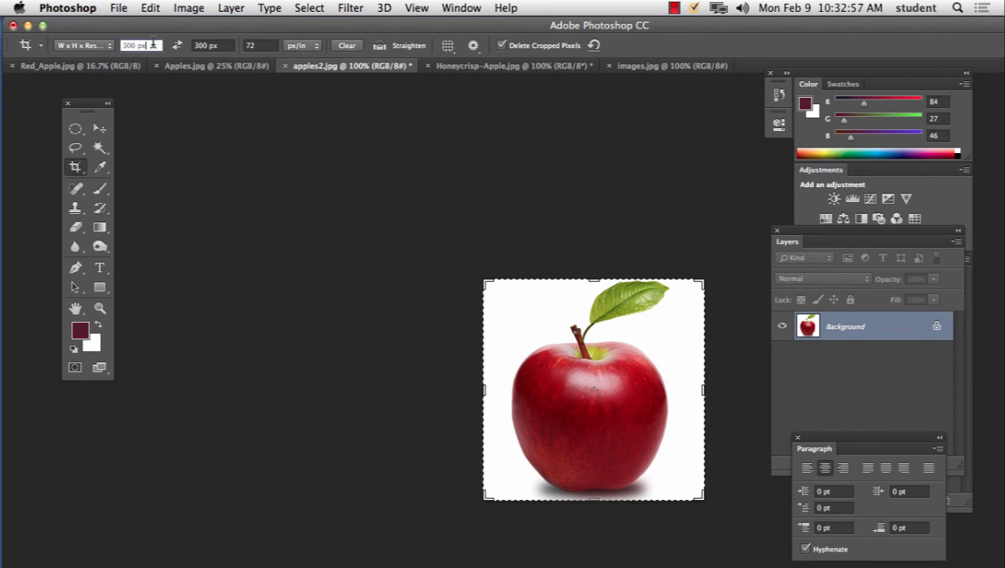
click(208, 46)
key(Tab)
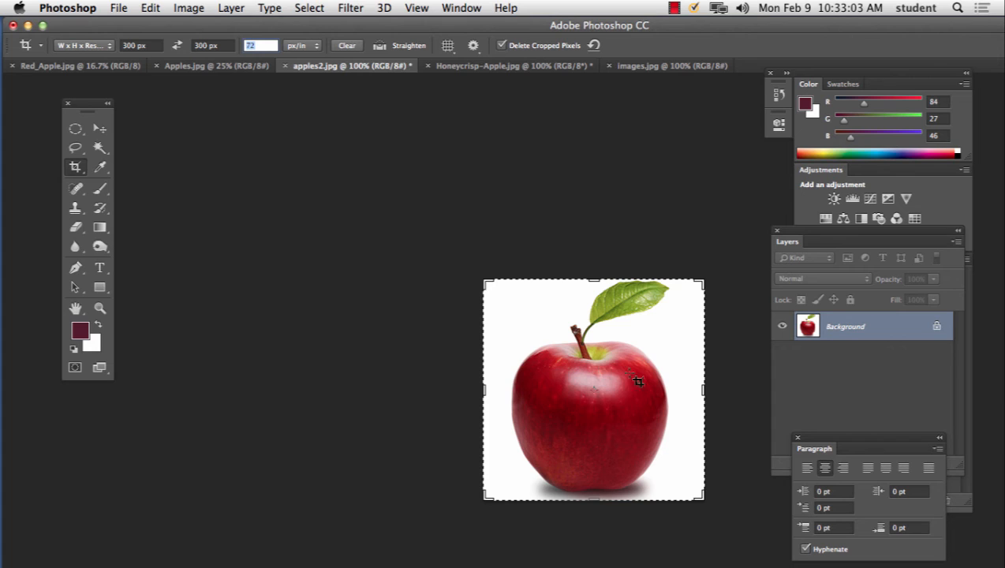
click(100, 129)
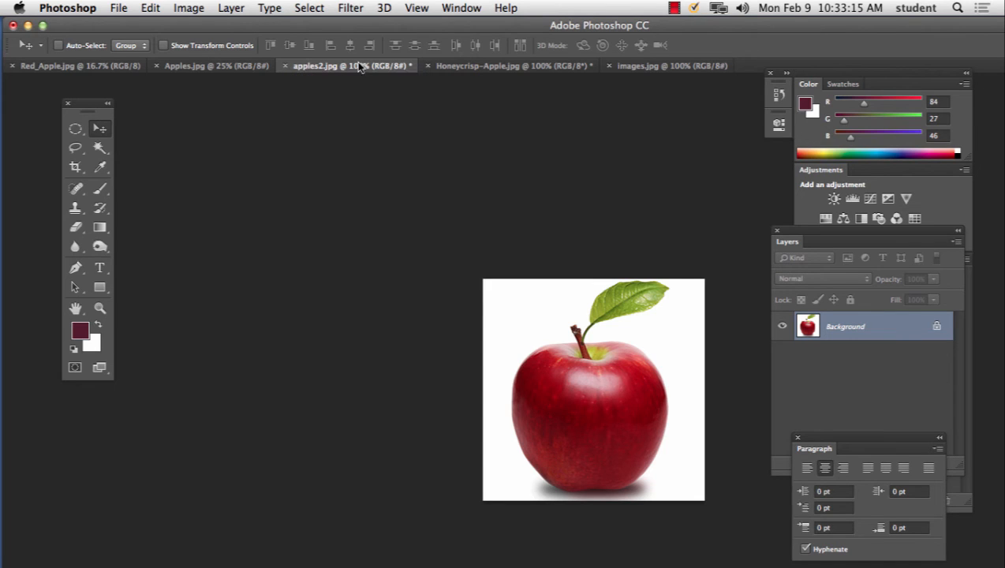
click(75, 166)
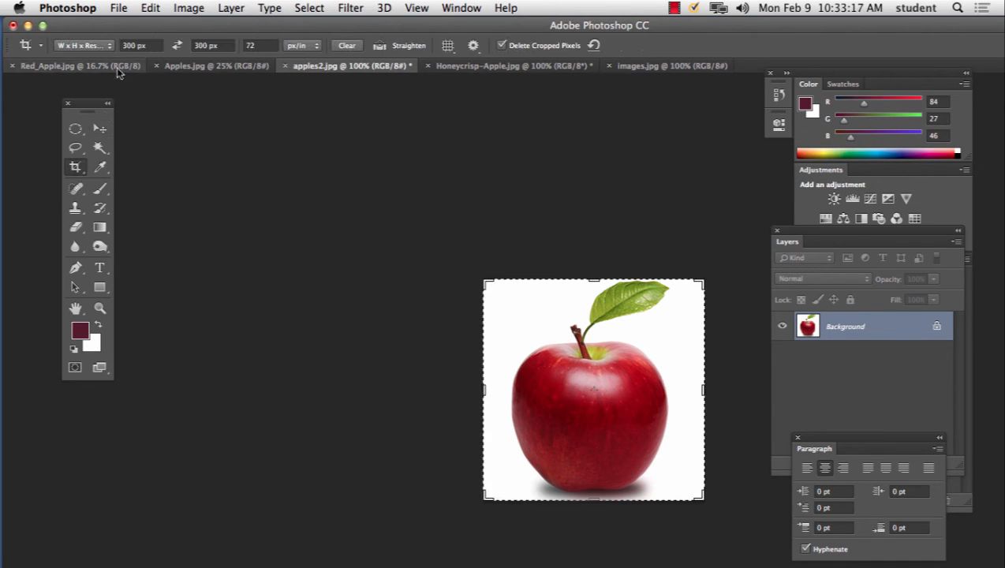
click(155, 46)
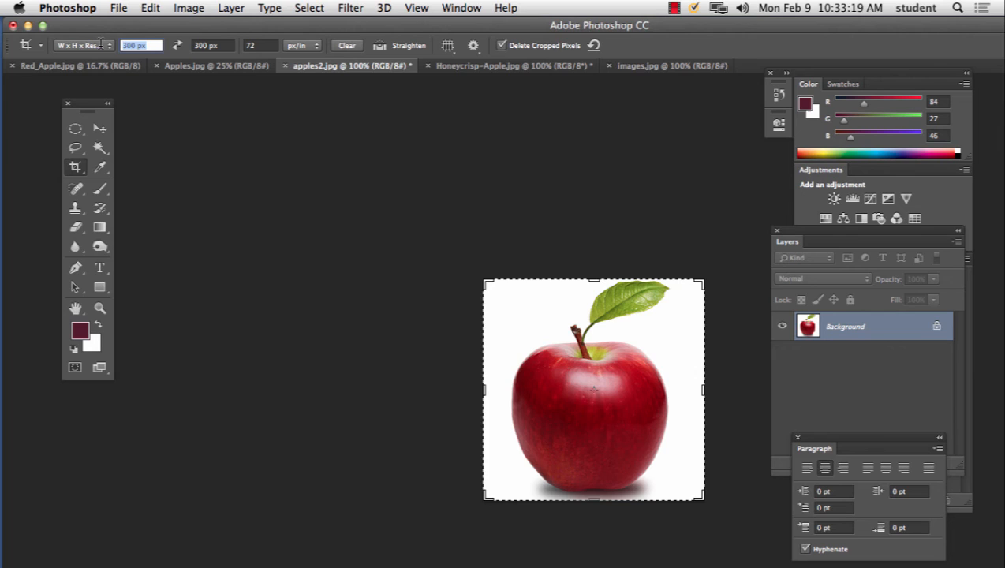
click(220, 45)
click(251, 45)
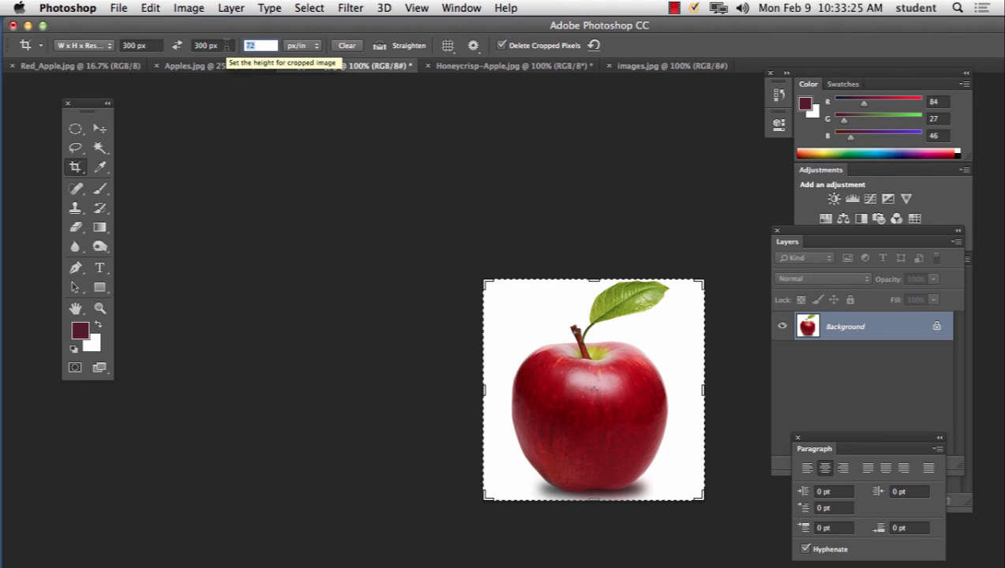
click(674, 8)
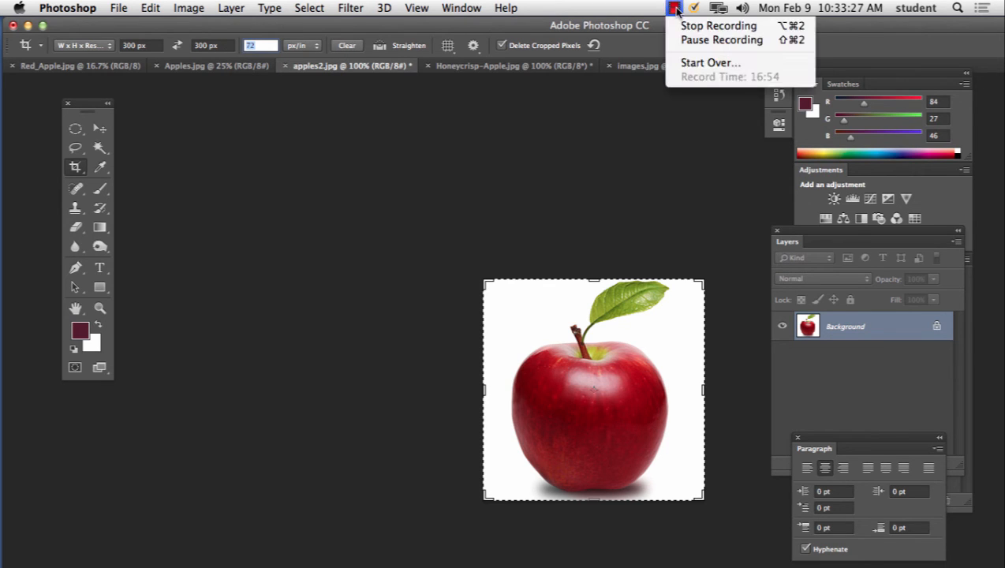
click(680, 40)
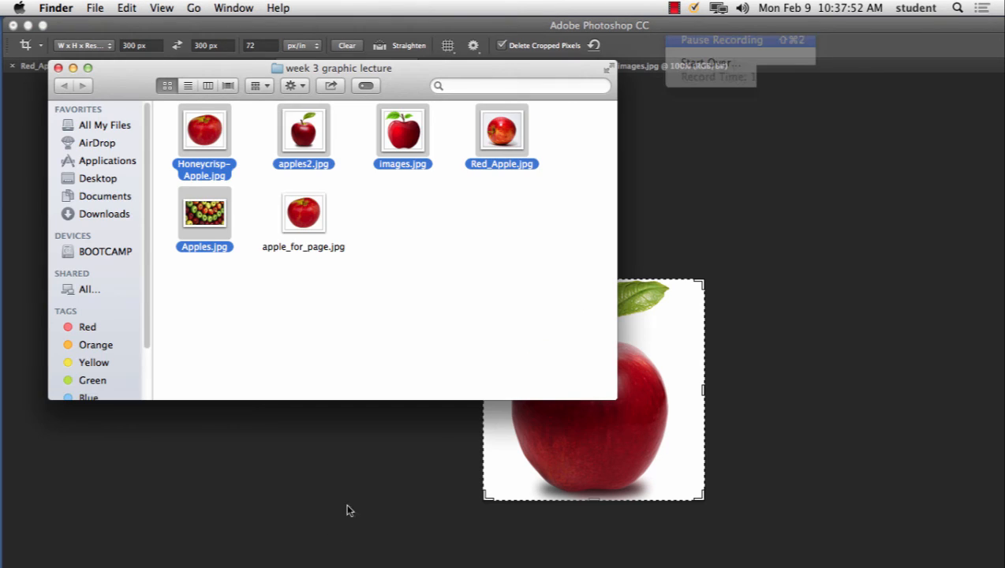
Float Apples.jpg in its own window, enlarge that window around the image, and discard the pending file placement
click(349, 509)
click(224, 66)
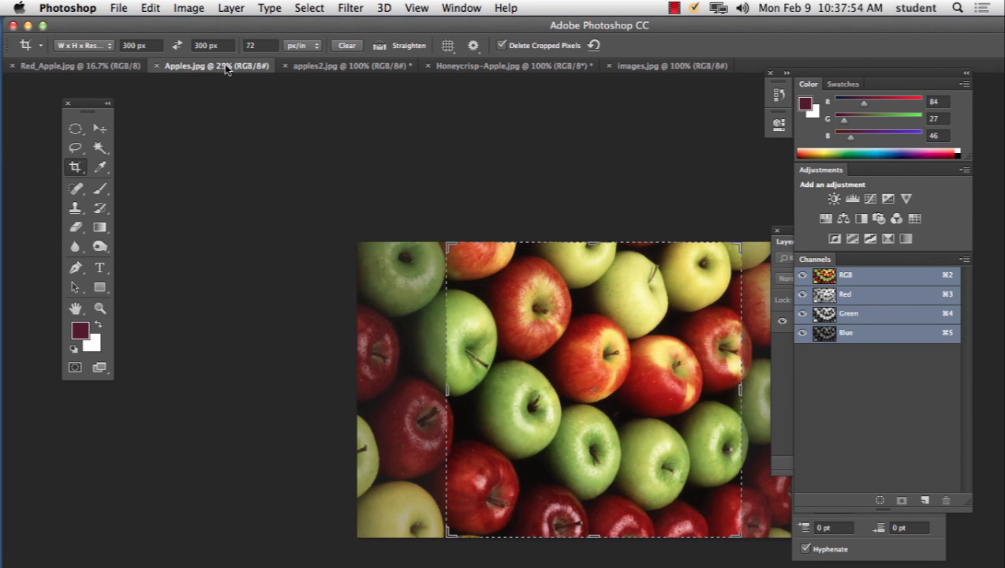
click(99, 128)
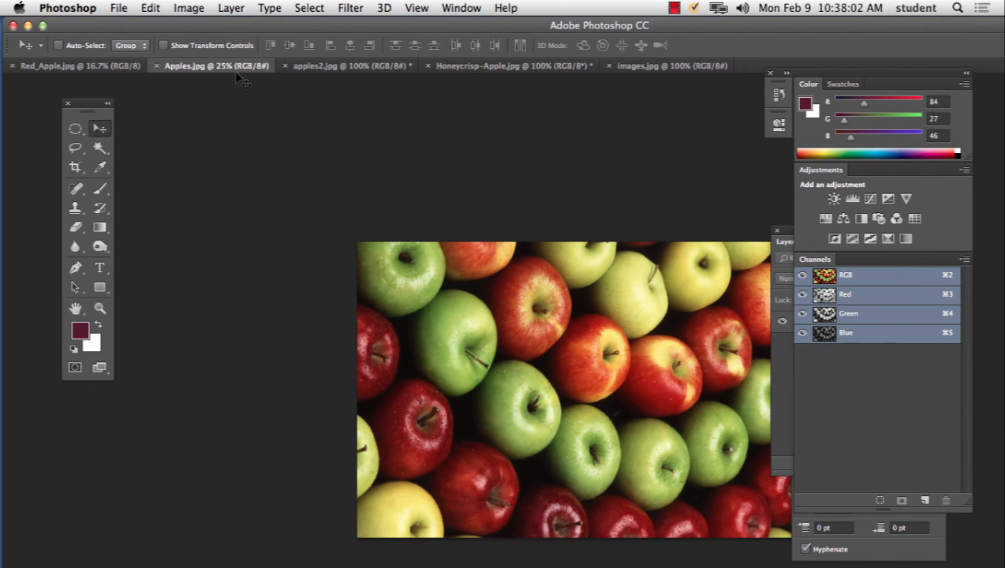
drag(214, 65, 314, 101)
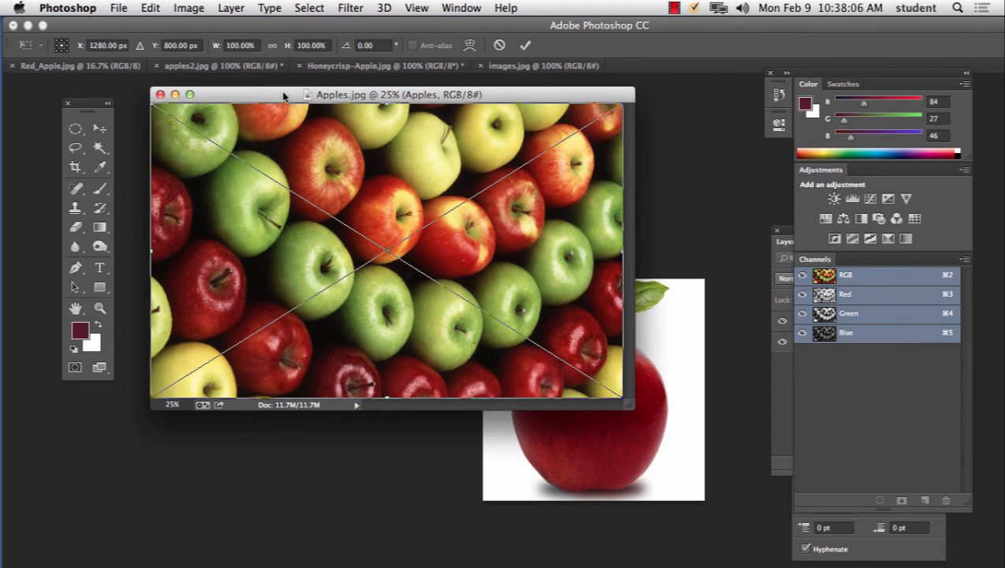
drag(286, 95, 184, 85)
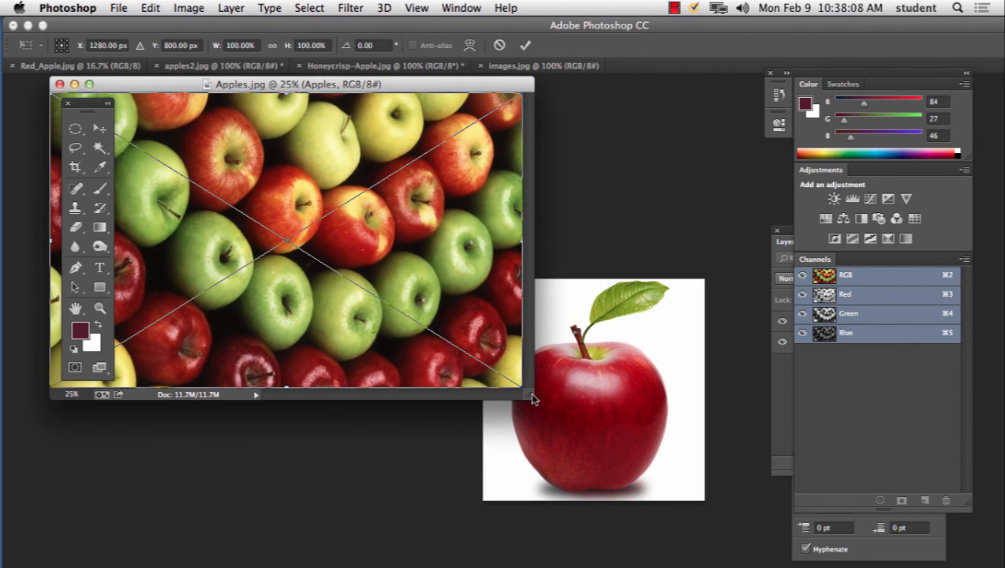
drag(532, 400, 751, 525)
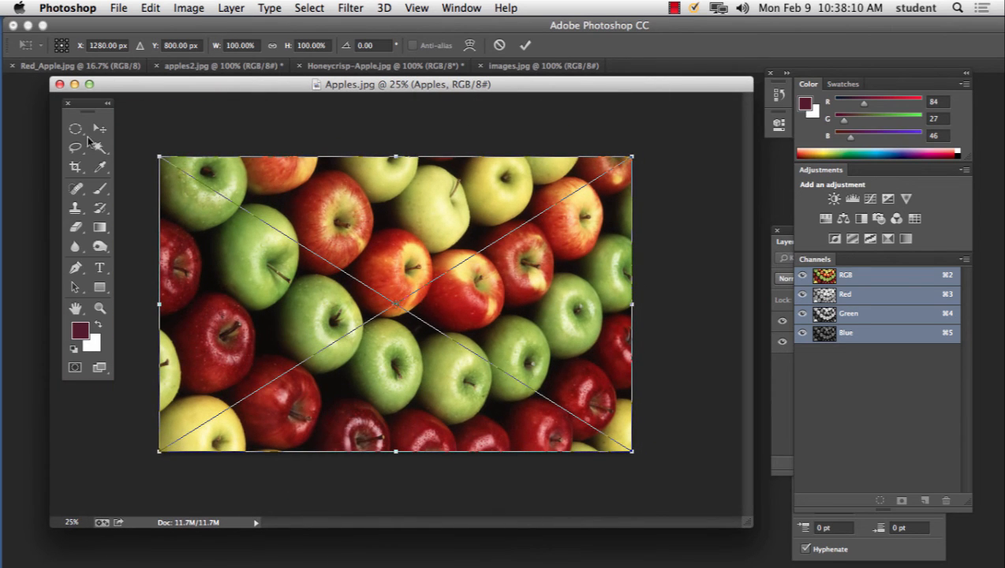
click(105, 129)
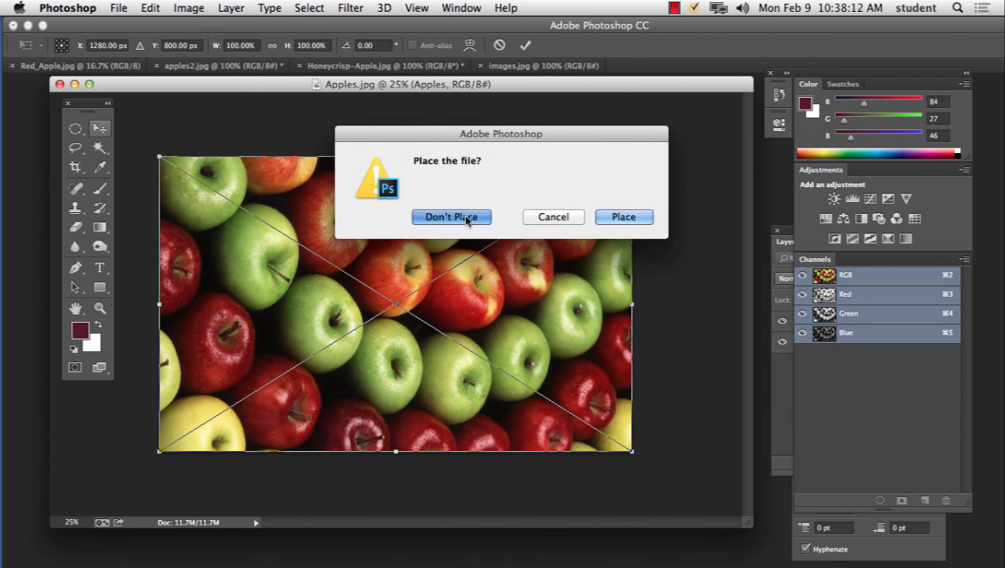
click(417, 219)
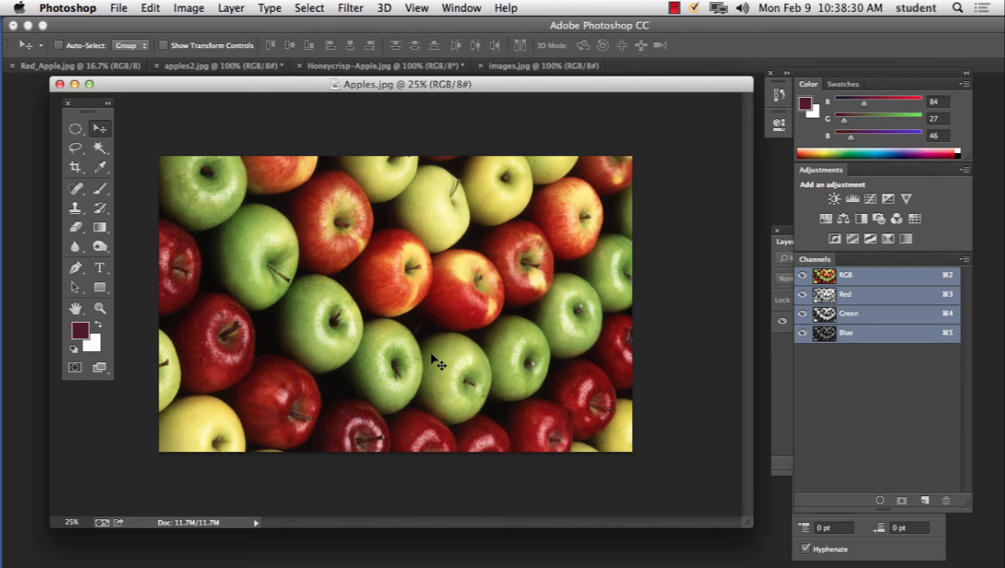
Set the crop size of Apples.jpg to 1440 px wide and 900 px high
click(75, 167)
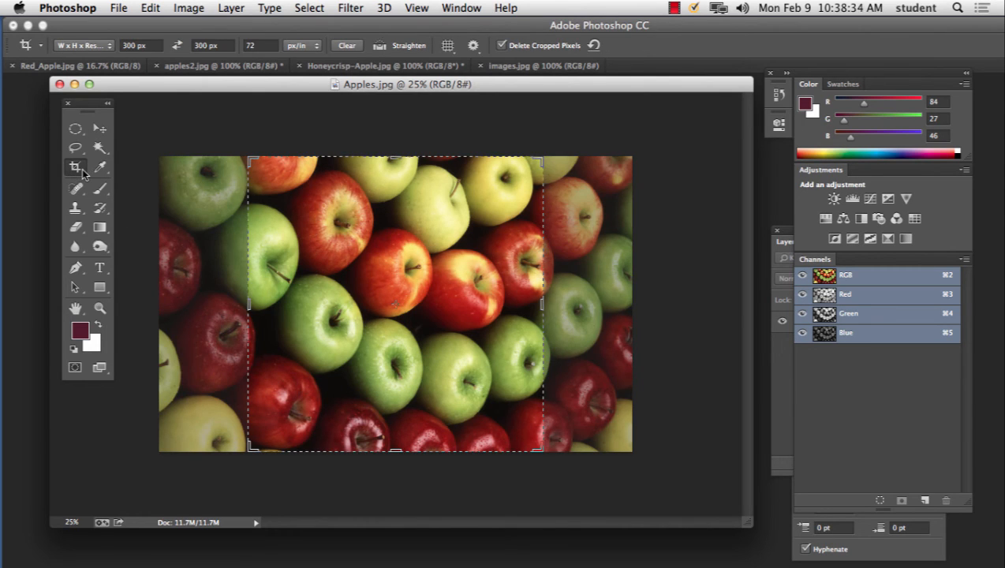
click(136, 45)
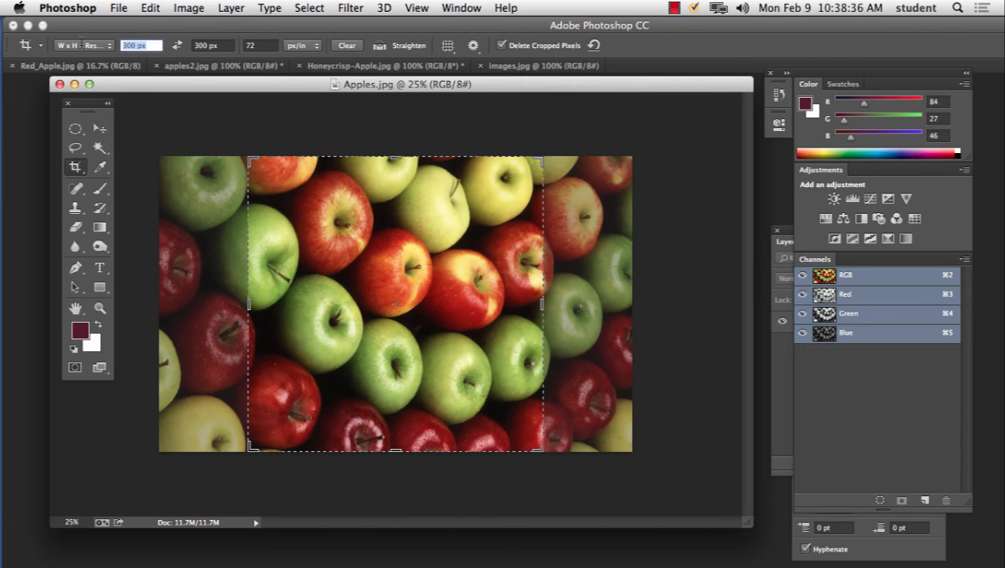
text(14)
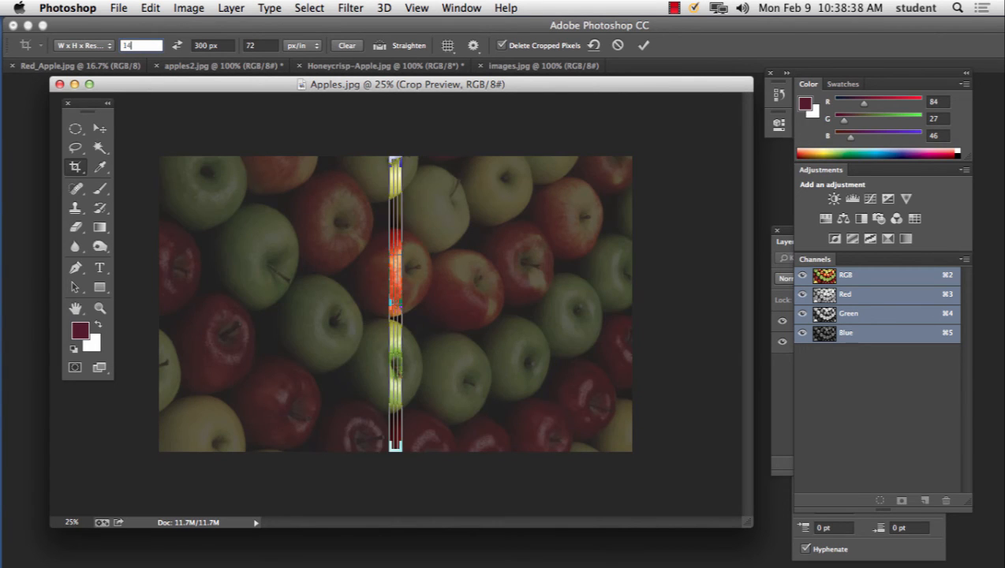
text(40 px)
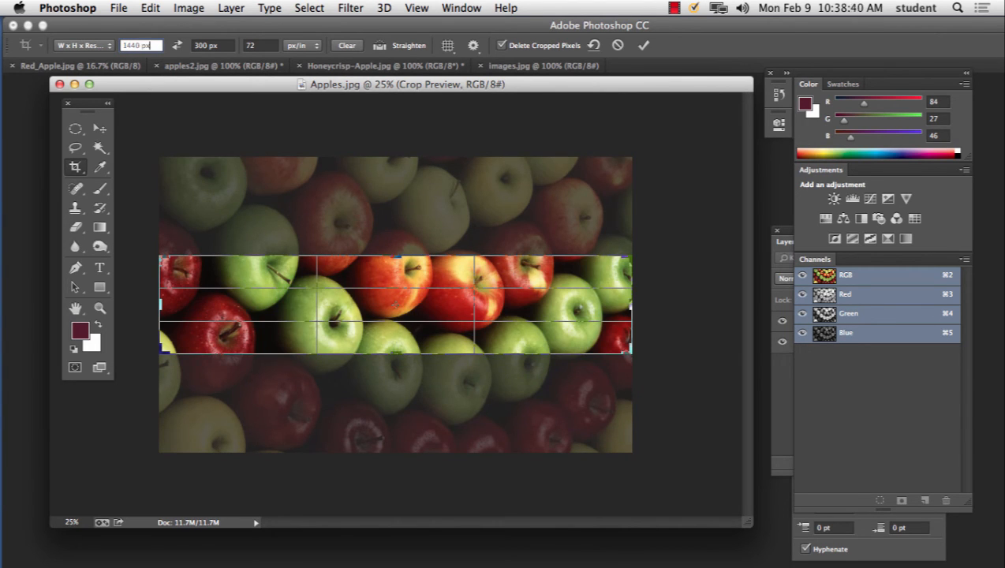
key(Tab)
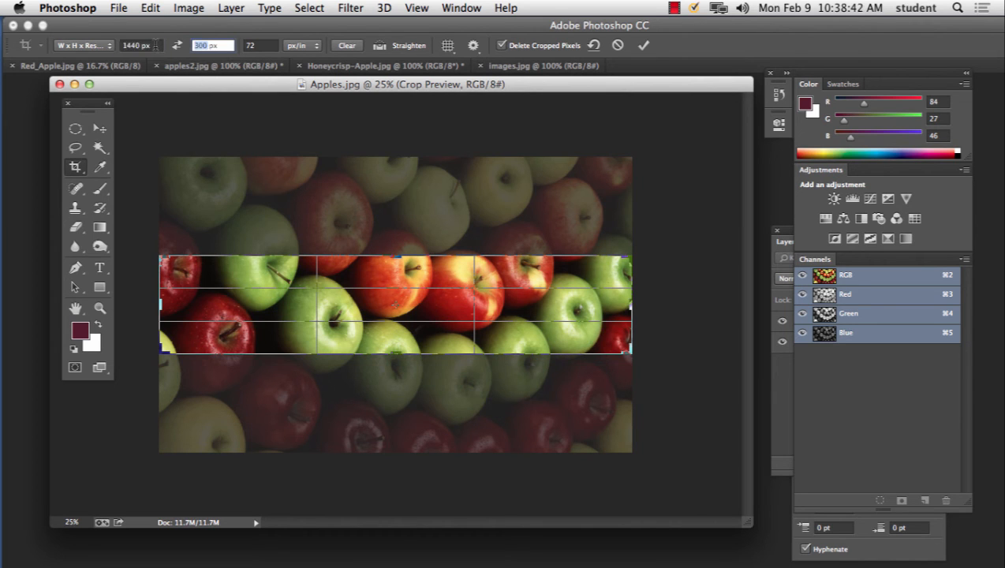
text(900)
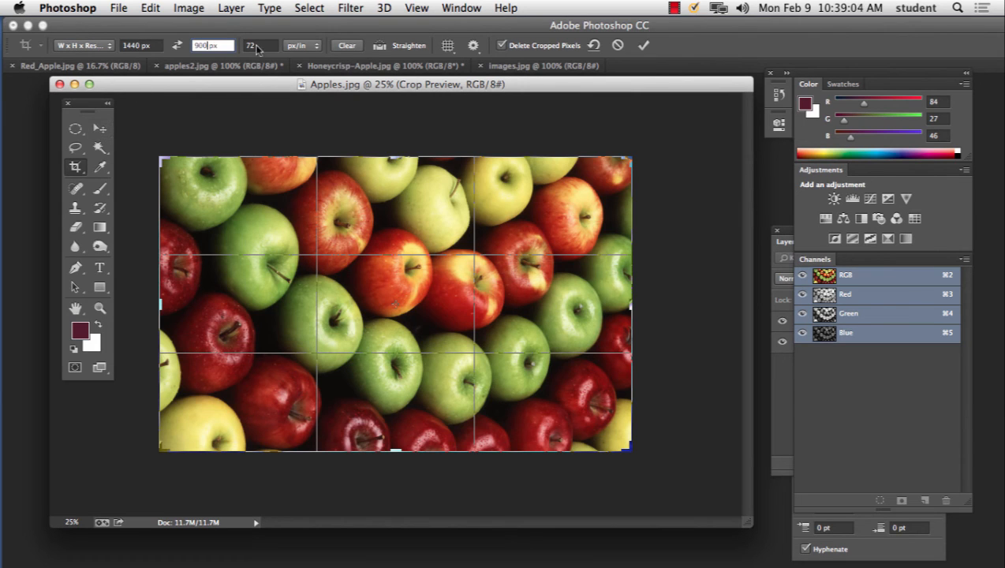
Try to apply the 1440 by 900 px crop to Apples.jpg
click(98, 131)
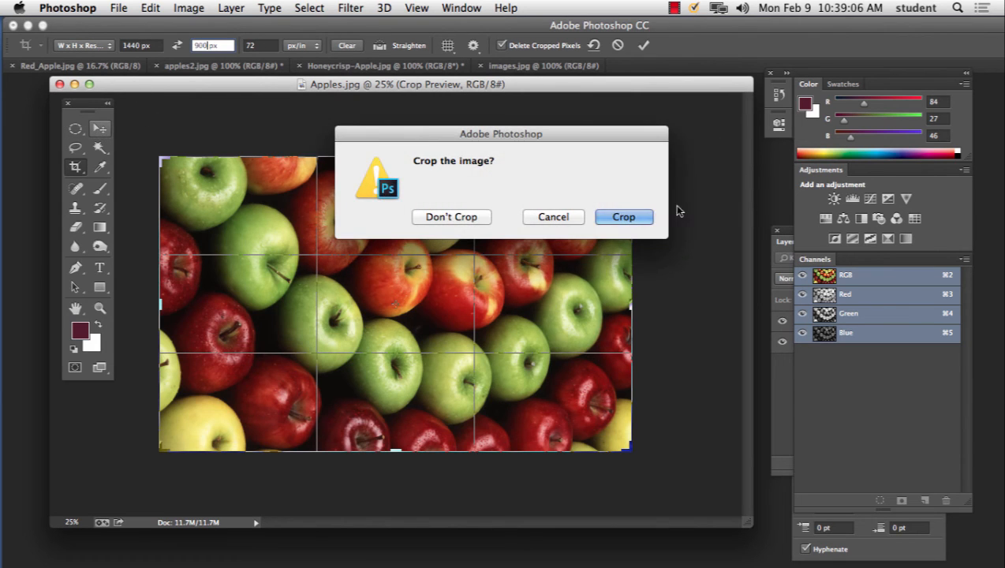
click(625, 217)
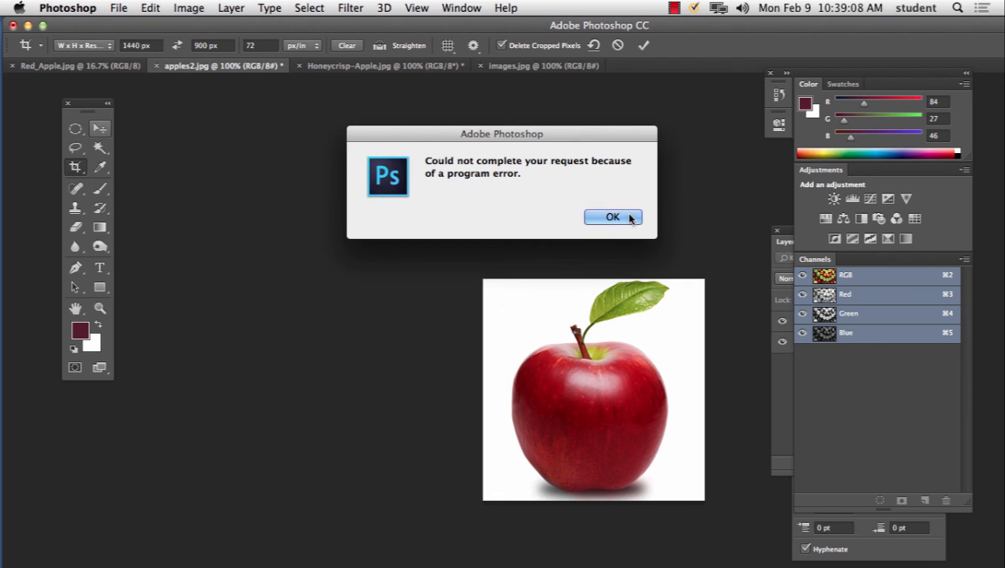
click(629, 217)
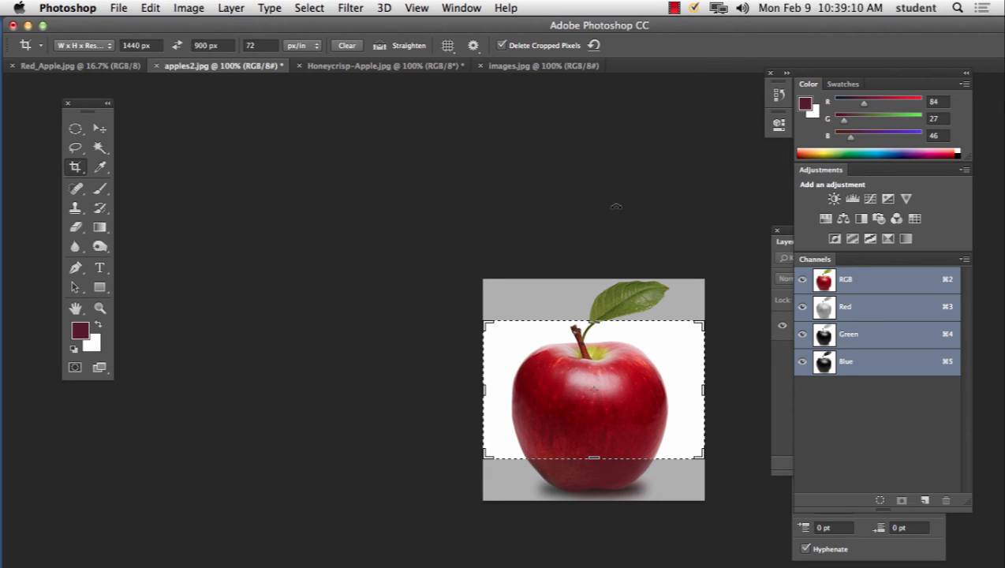
Look for Apples.jpg among the open documents and reopen it from the week 3 graphic lecture folder
click(375, 66)
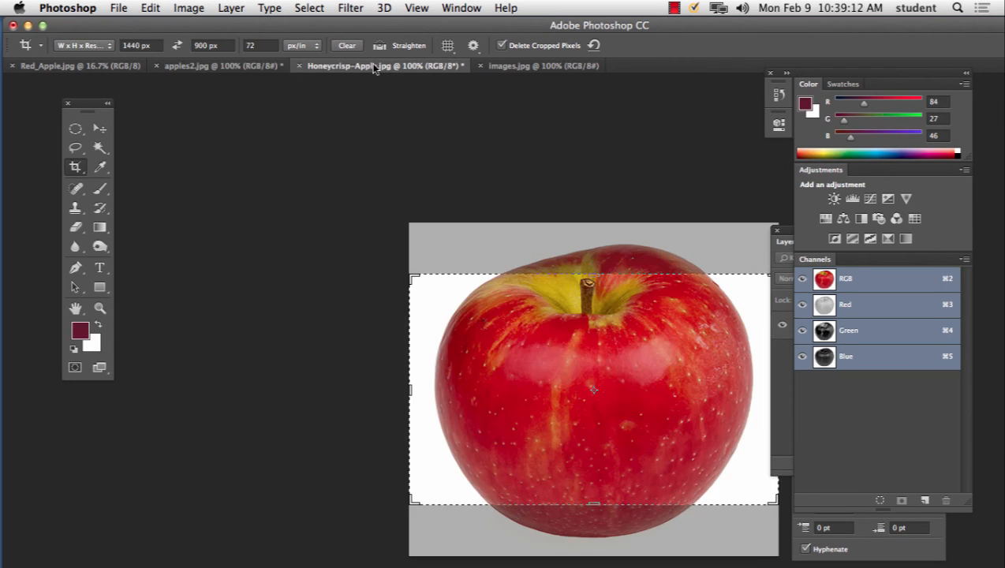
click(564, 67)
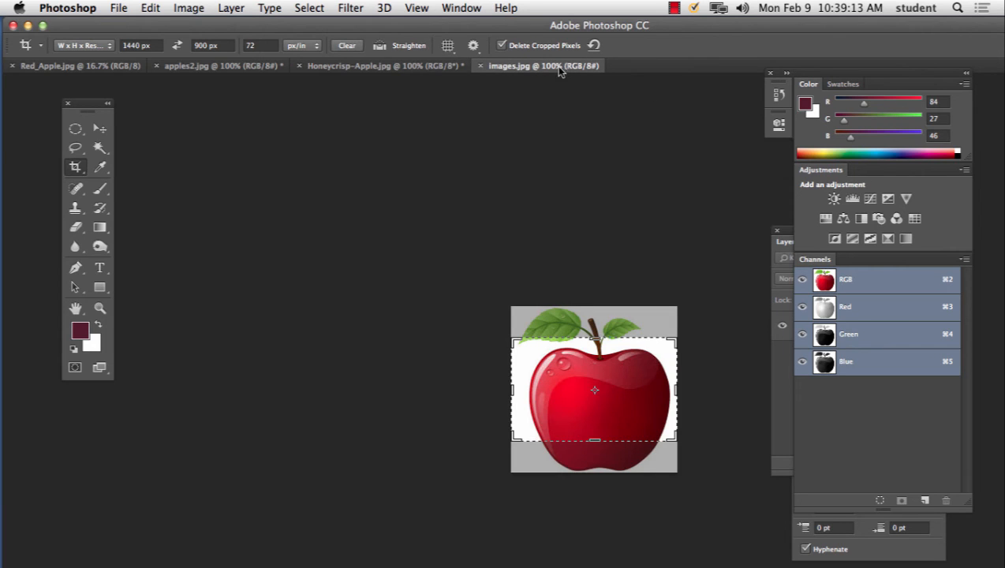
click(97, 68)
click(214, 68)
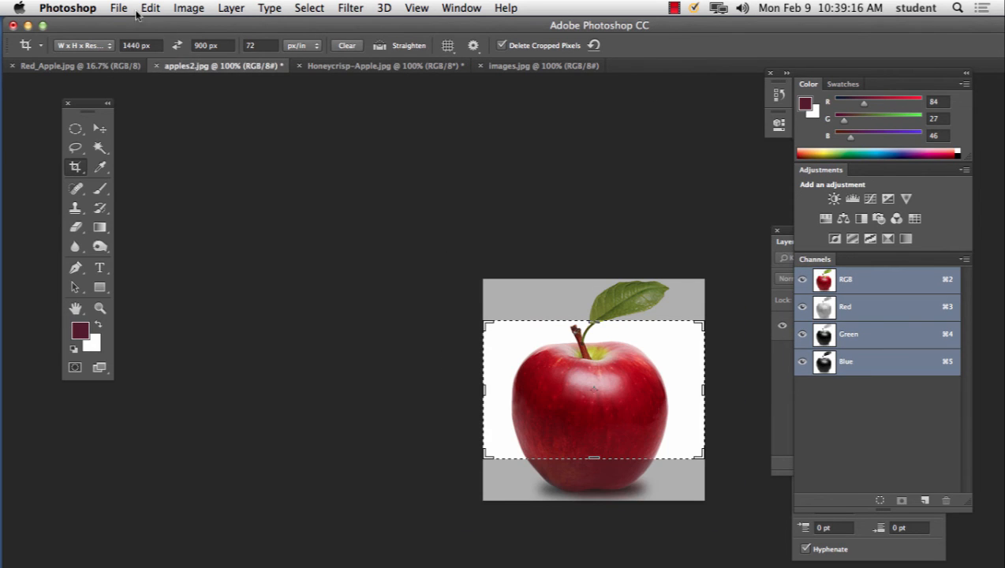
click(125, 7)
click(125, 40)
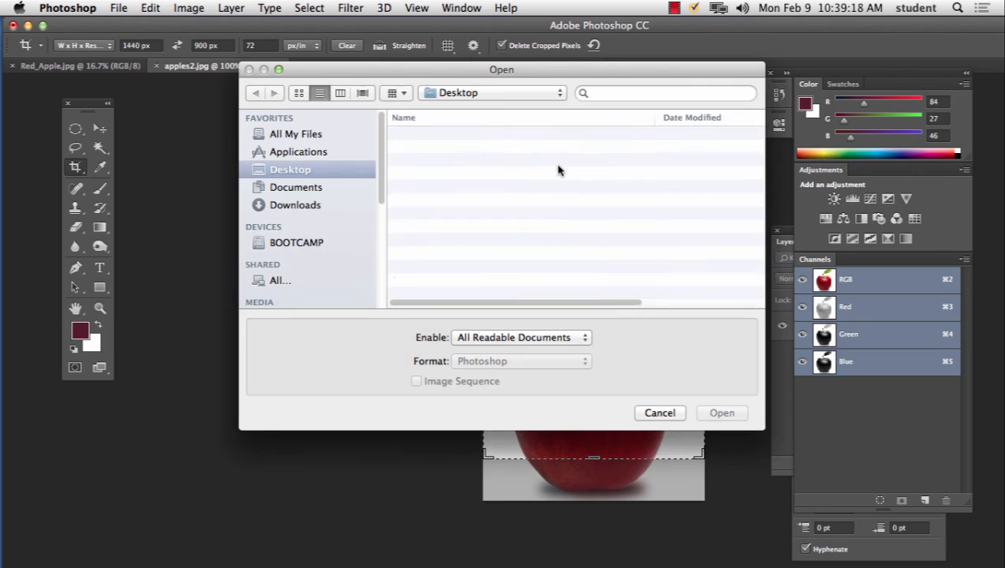
double_click(485, 140)
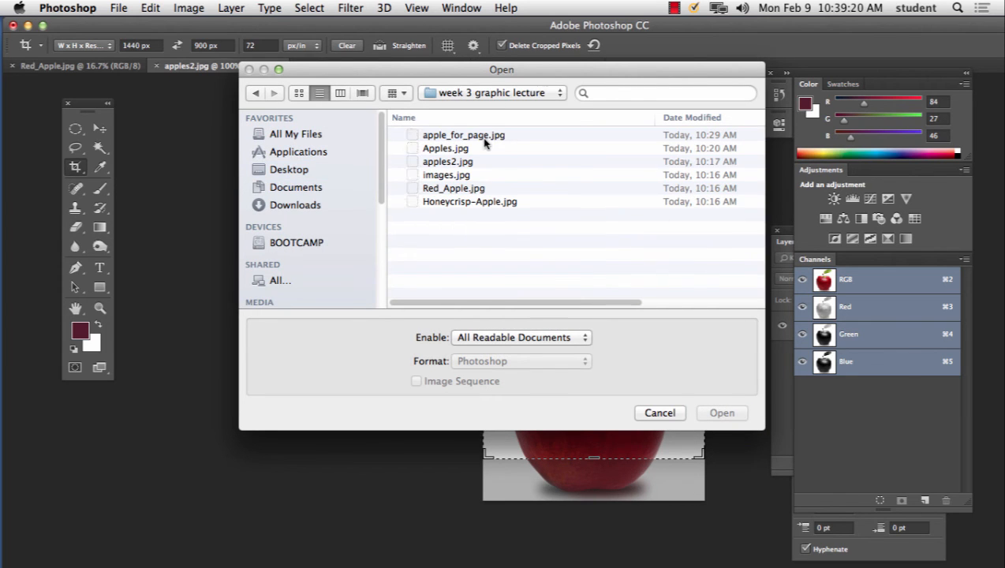
click(450, 149)
click(722, 412)
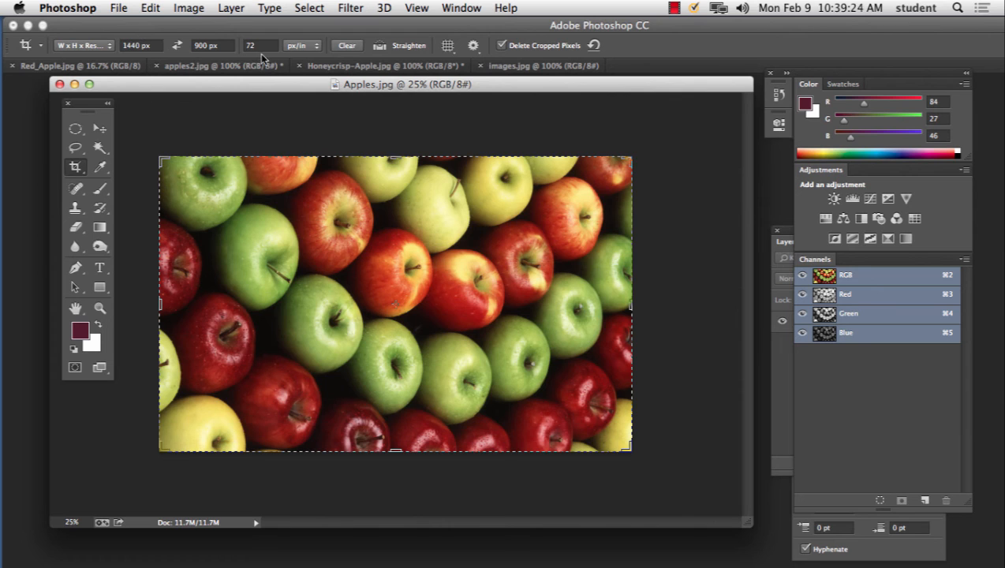
Pull the crop frame slightly inward from the edges of Apples.jpg and apply the 1440 by 900 px crop
drag(160, 152, 166, 160)
mouse_move(620, 447)
mouse_down()
mouse_move(613, 432)
mouse_move(615, 440)
mouse_up()
click(99, 129)
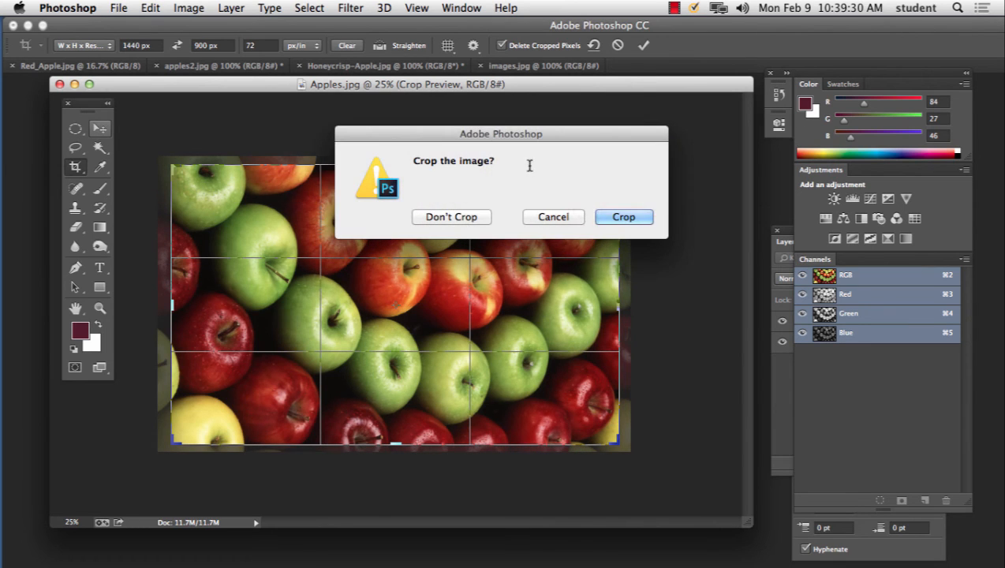
click(606, 220)
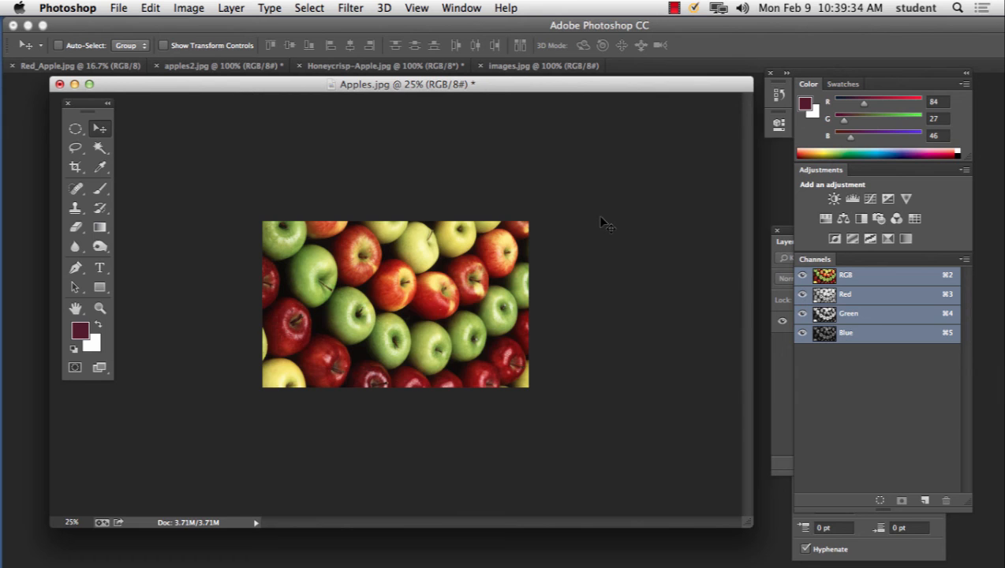
View the cropped Apples.jpg at 50% and enlarge its window around the image
key(super+equal)
key(super+equal)
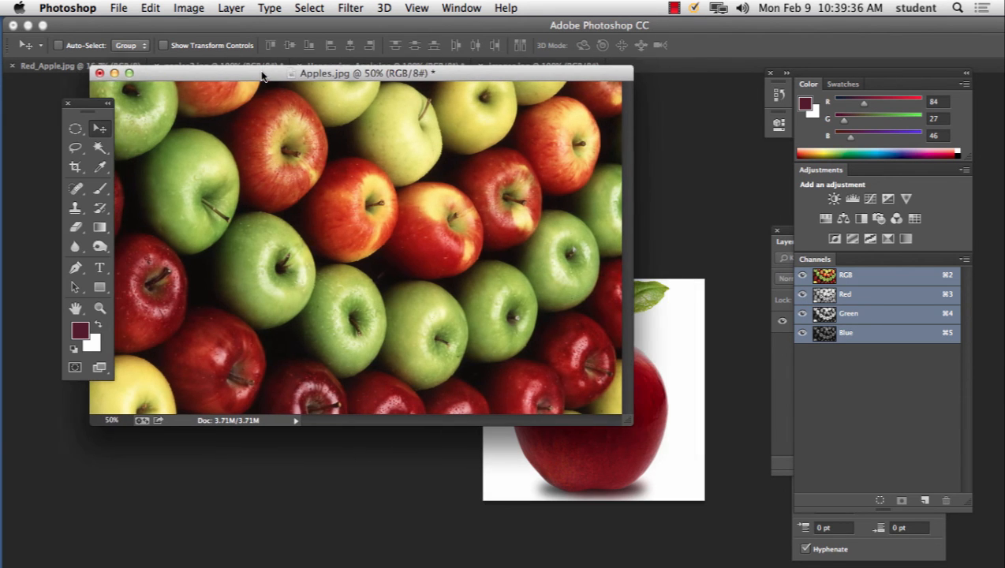
drag(300, 74, 262, 73)
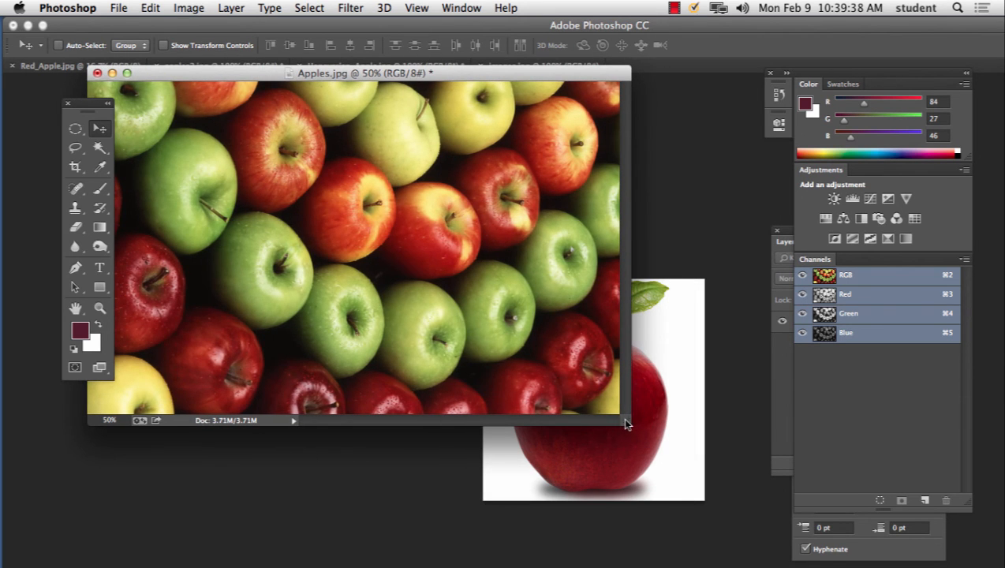
drag(619, 423, 734, 536)
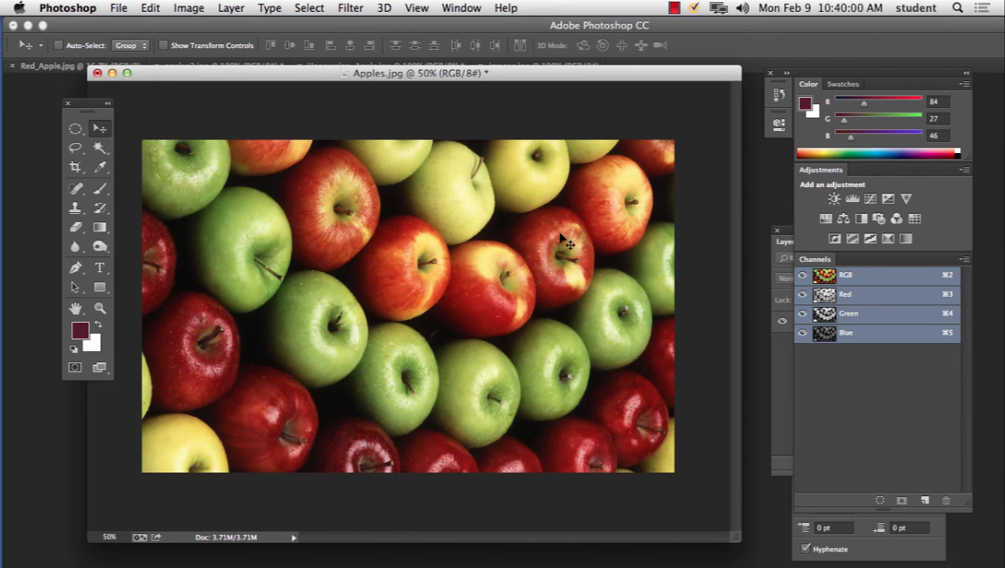
Set up a fill for Apples.jpg with White contents and 70% opacity
click(190, 6)
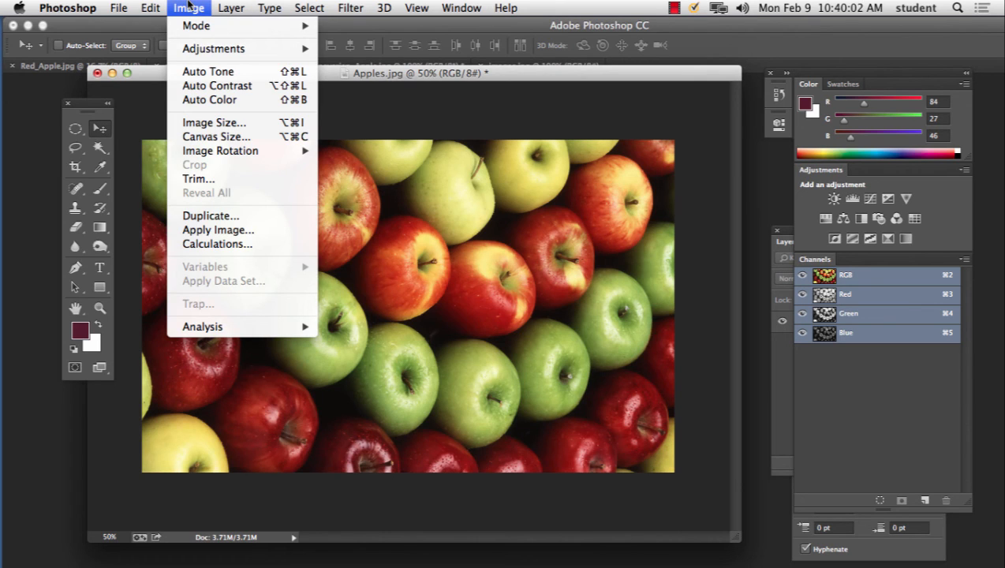
mouse_move(160, 7)
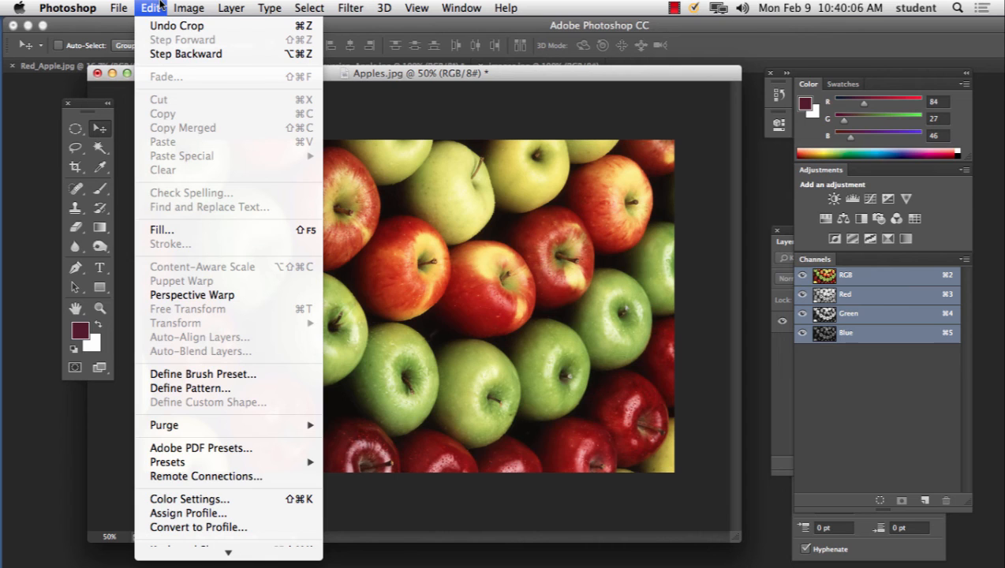
click(164, 229)
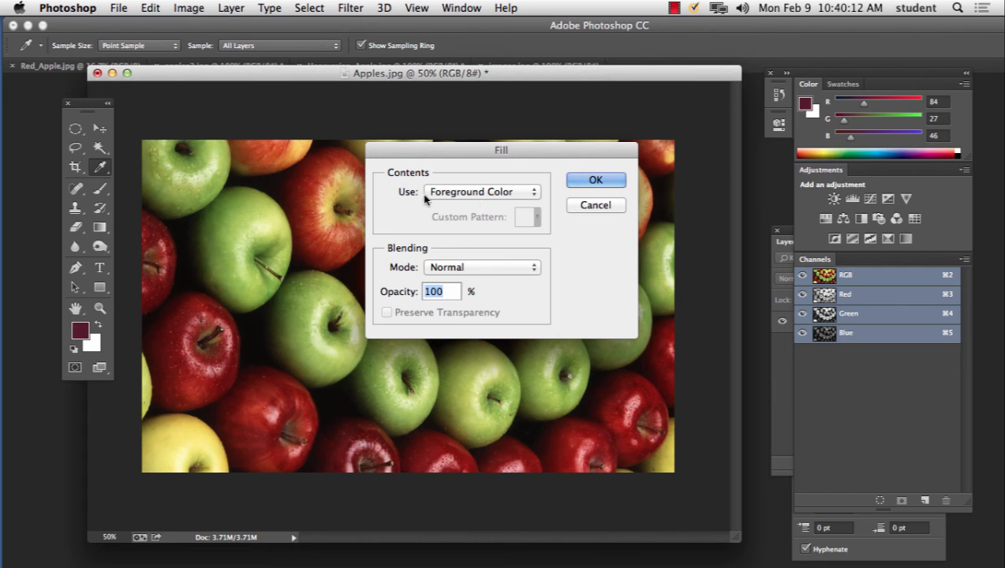
click(483, 194)
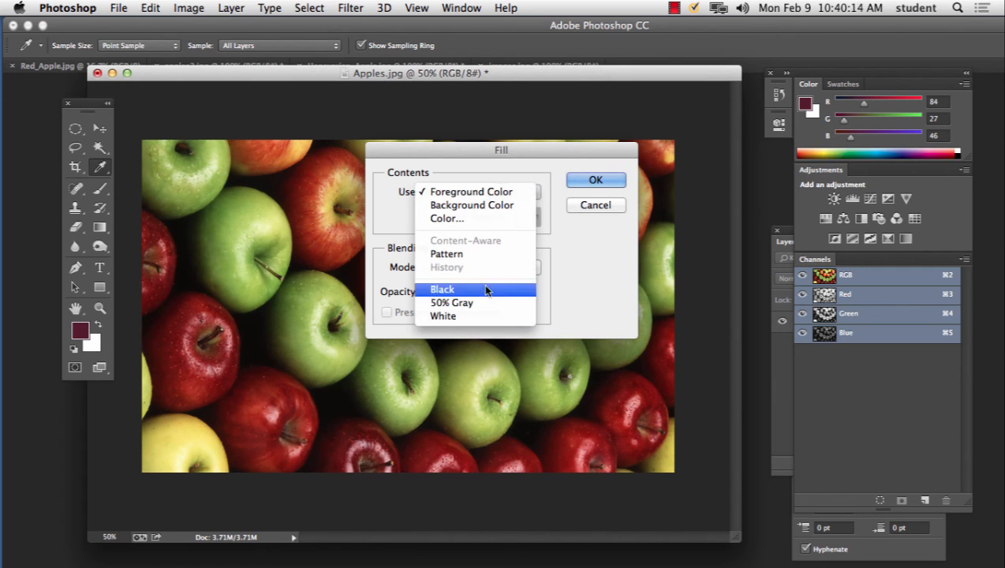
click(480, 316)
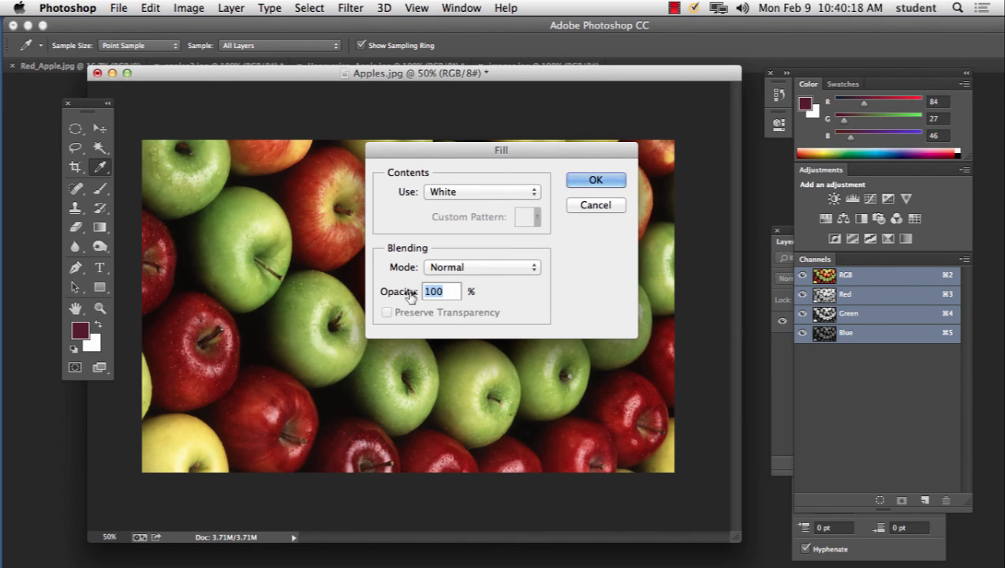
text(70)
click(509, 191)
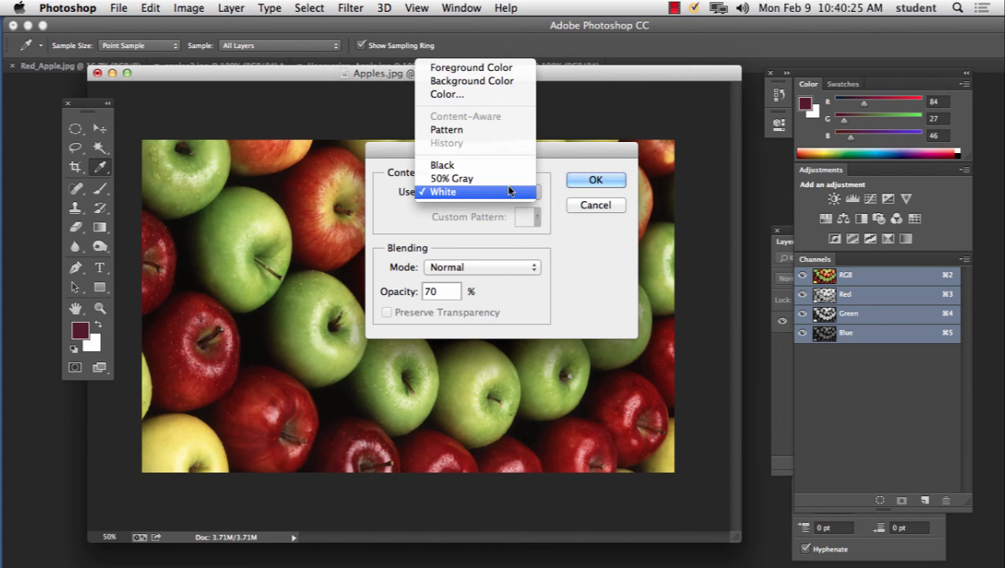
click(478, 93)
click(350, 166)
mouse_move(350, 166)
mouse_down()
mouse_move(311, 161)
mouse_move(348, 190)
mouse_up()
click(649, 171)
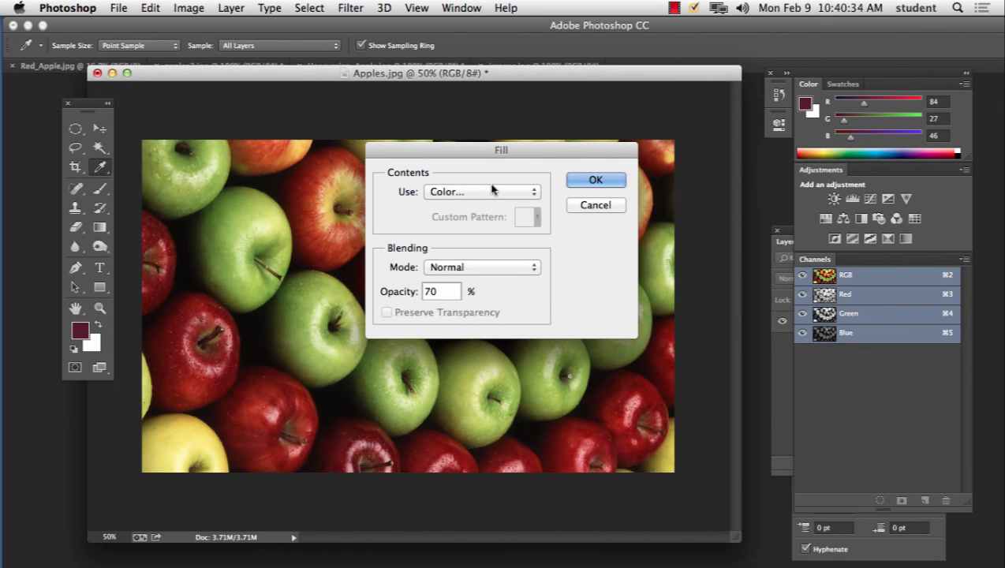
Choose White as the fill contents and apply the fill over the whole apples image
click(491, 191)
click(467, 284)
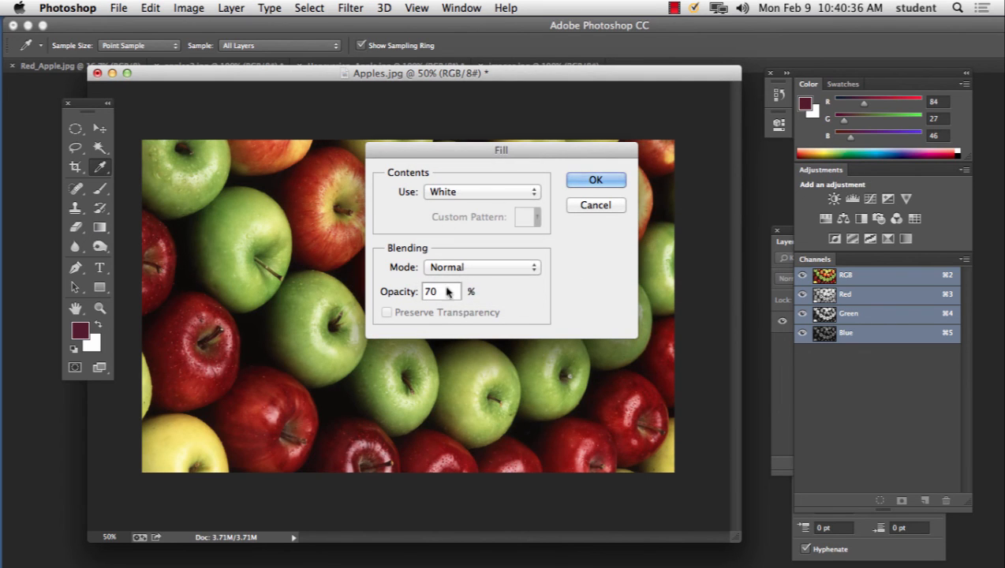
click(613, 183)
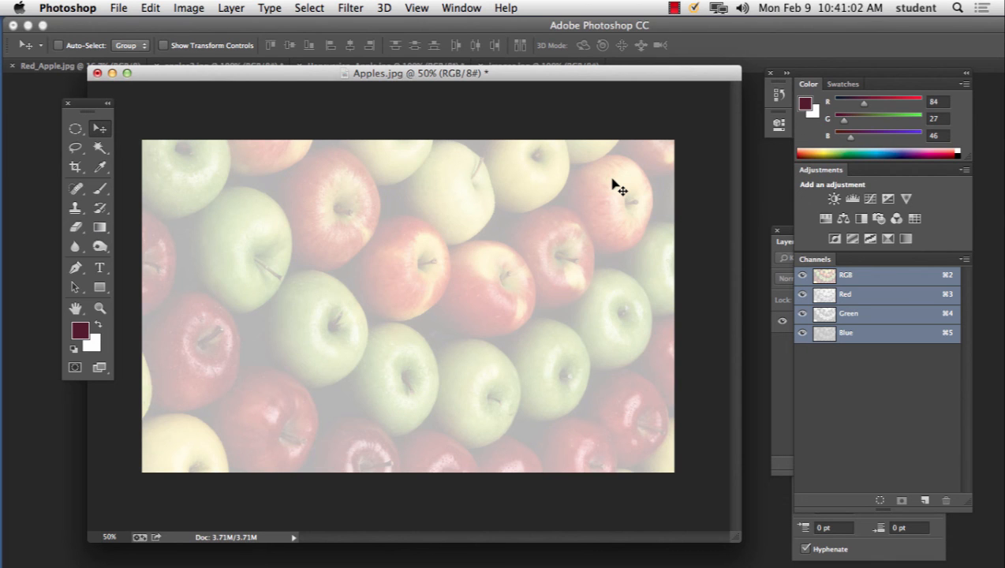
Save the faded image as full_image_background.jpg in the week 3 graphic lecture folder, as a Baseline ("Standard") JPEG at quality 12
click(120, 10)
click(138, 170)
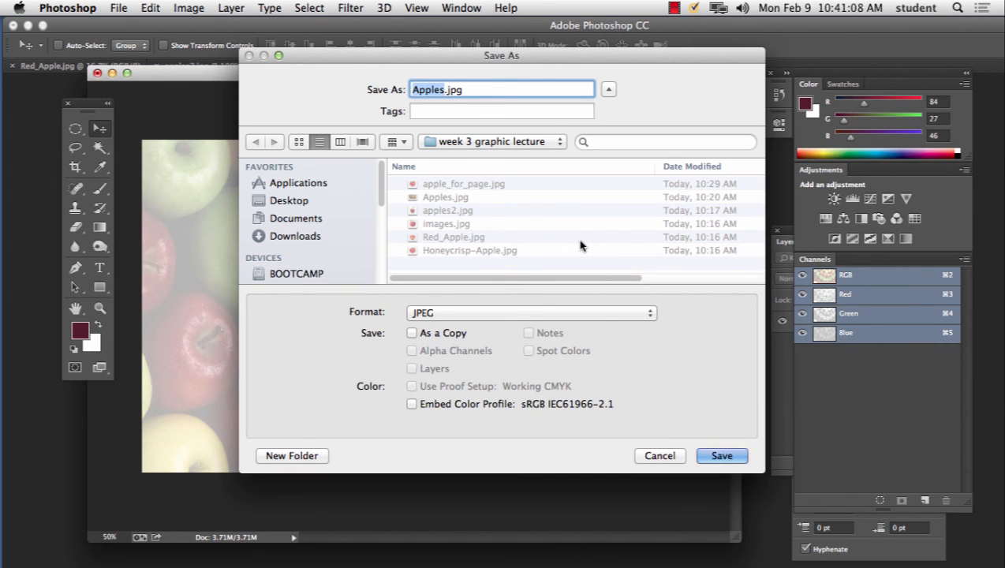
text(full_)
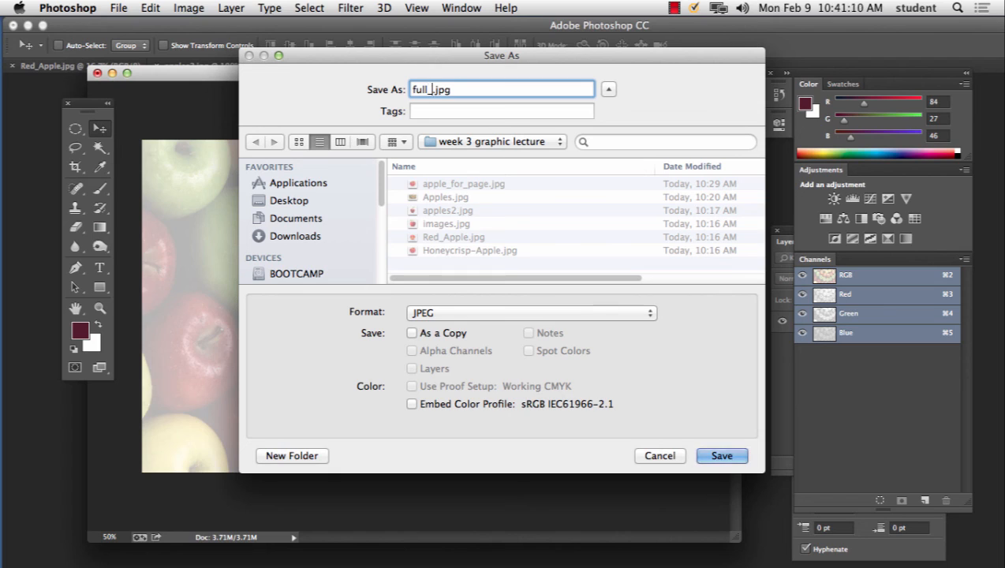
text(image_b)
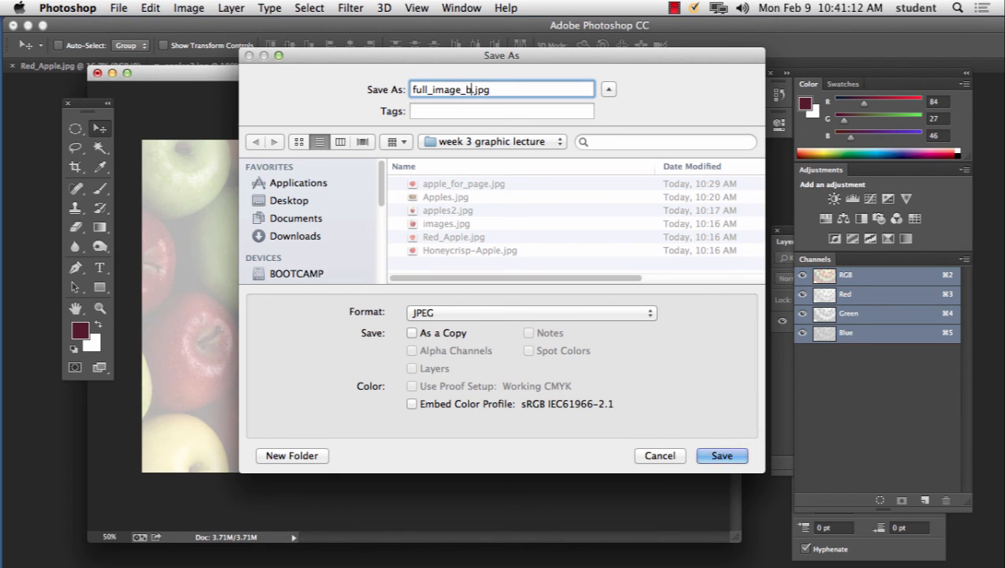
text(ackgroubnd)
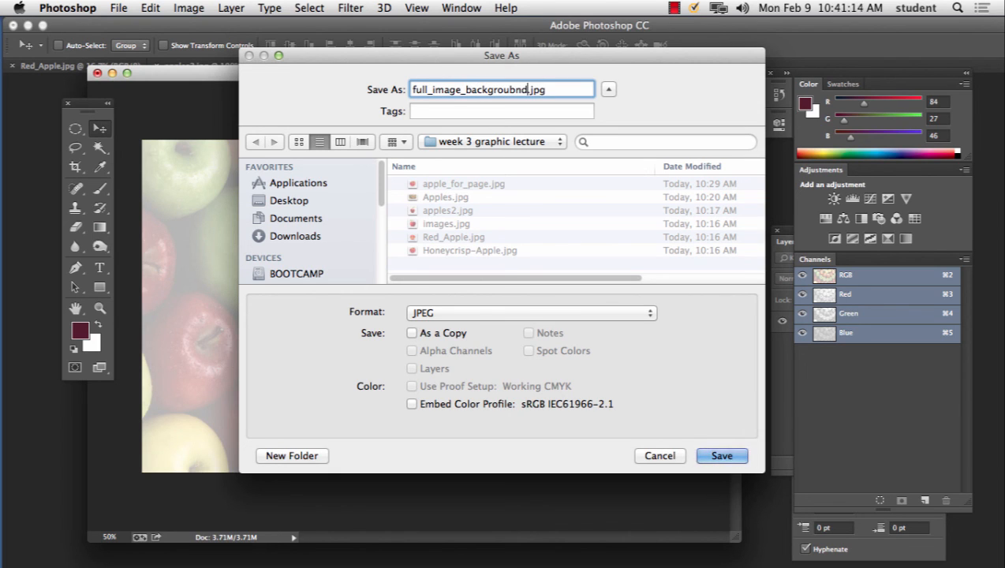
key(BackSpace)
key(BackSpace)
key(BackSpace)
text(nd)
click(732, 458)
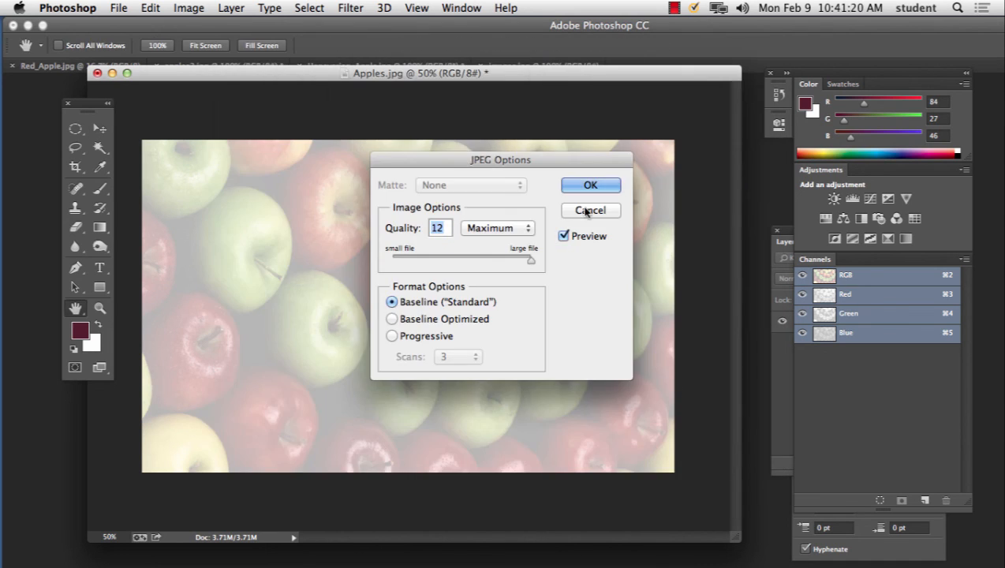
click(588, 186)
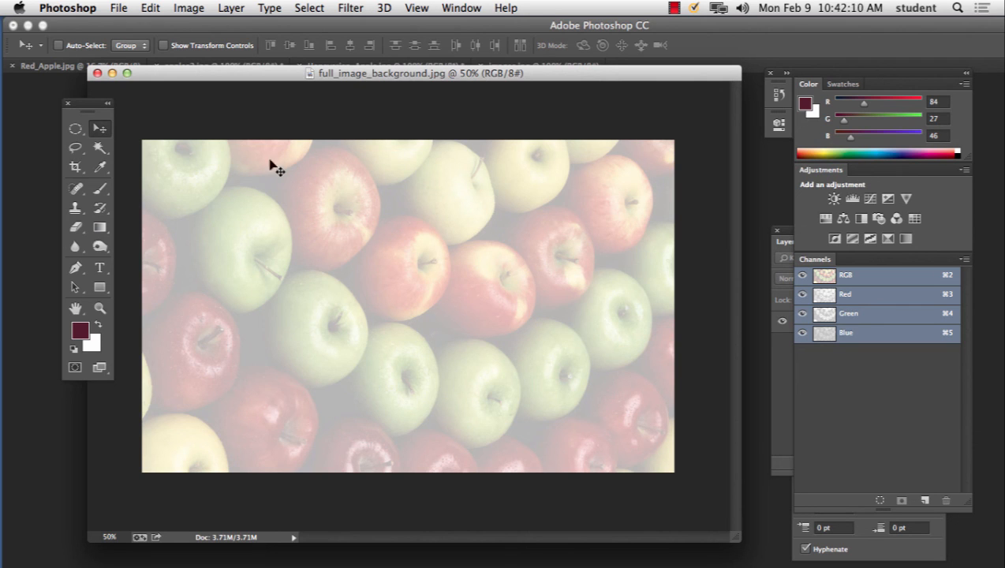
Create a new RGB document 5 pixels wide and 50 pixels high at 72 pixels/inch with a white background
click(123, 8)
mouse_move(141, 6)
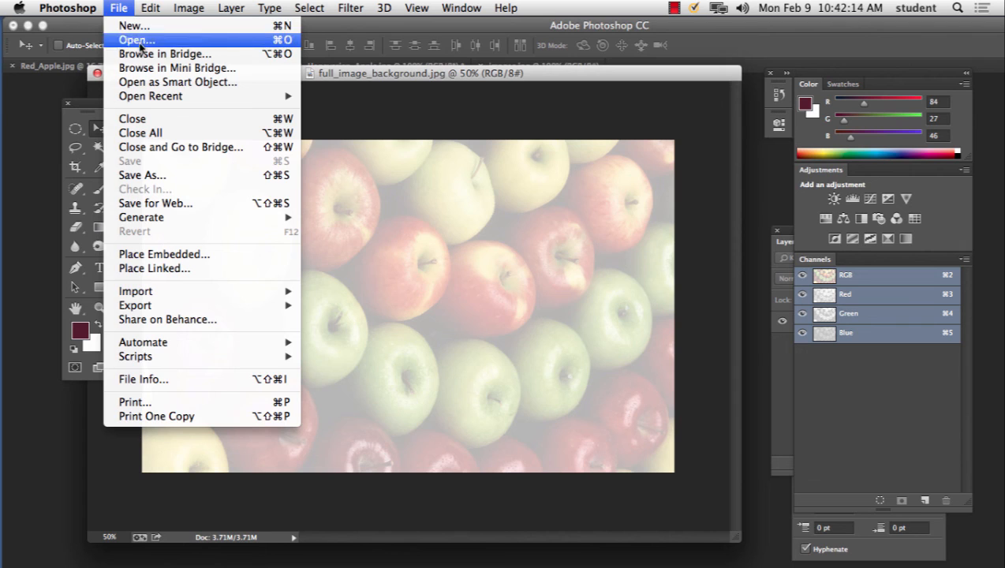
click(146, 28)
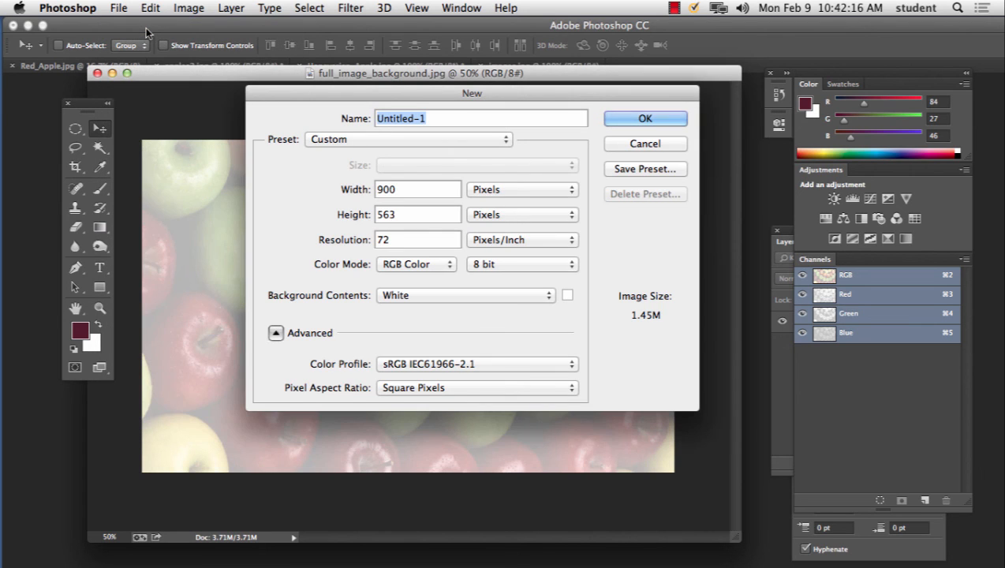
double_click(425, 188)
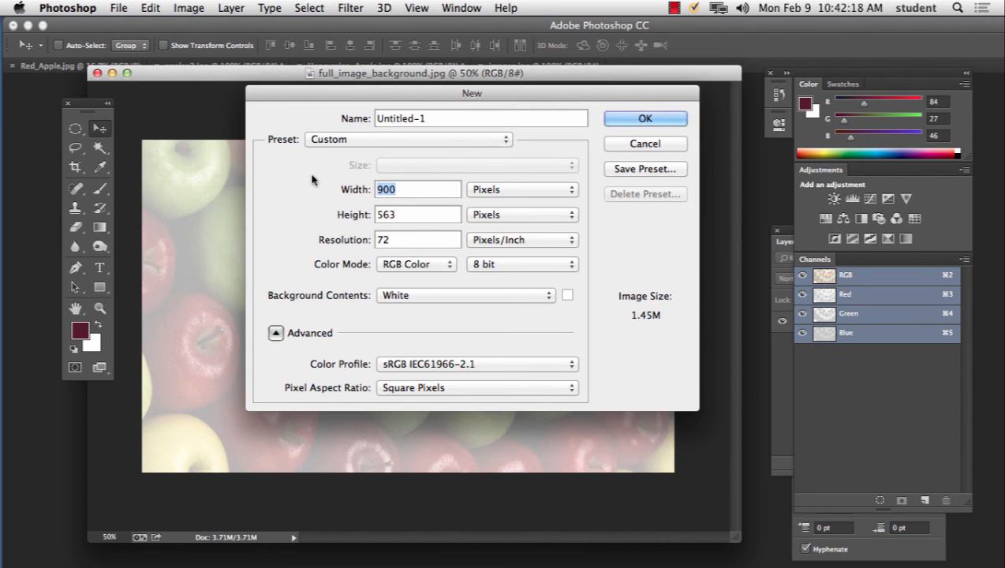
text(5)
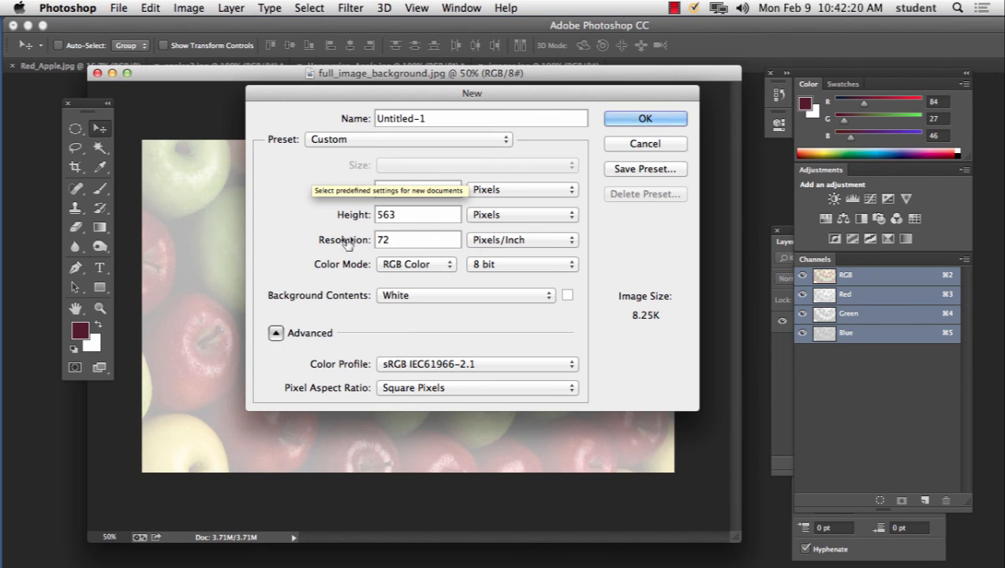
key(Tab)
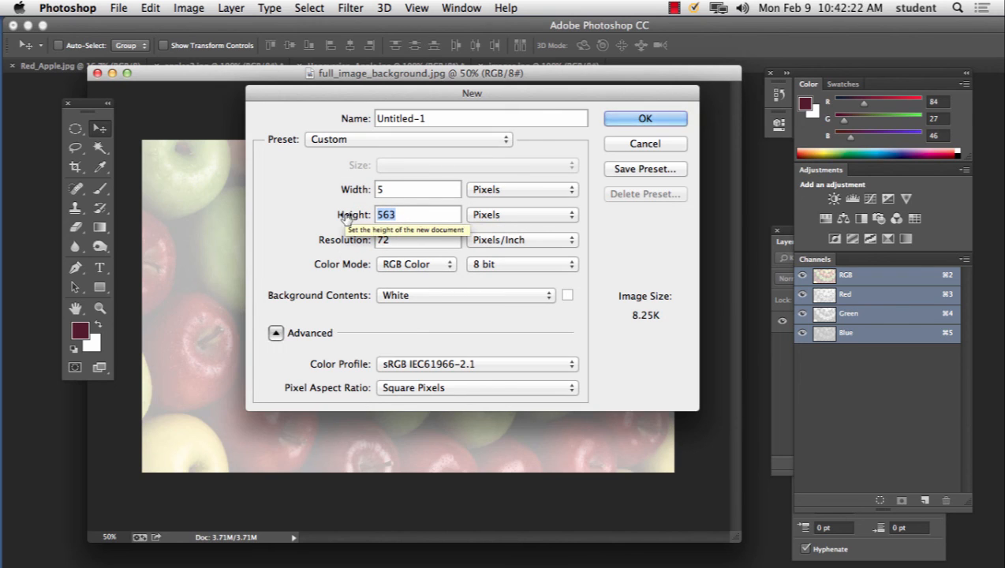
text(50)
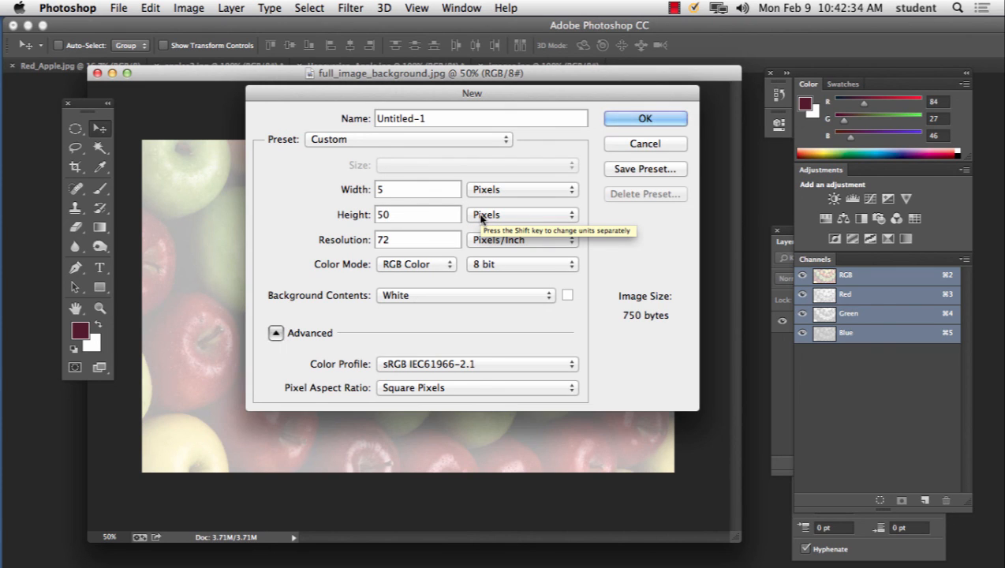
click(668, 118)
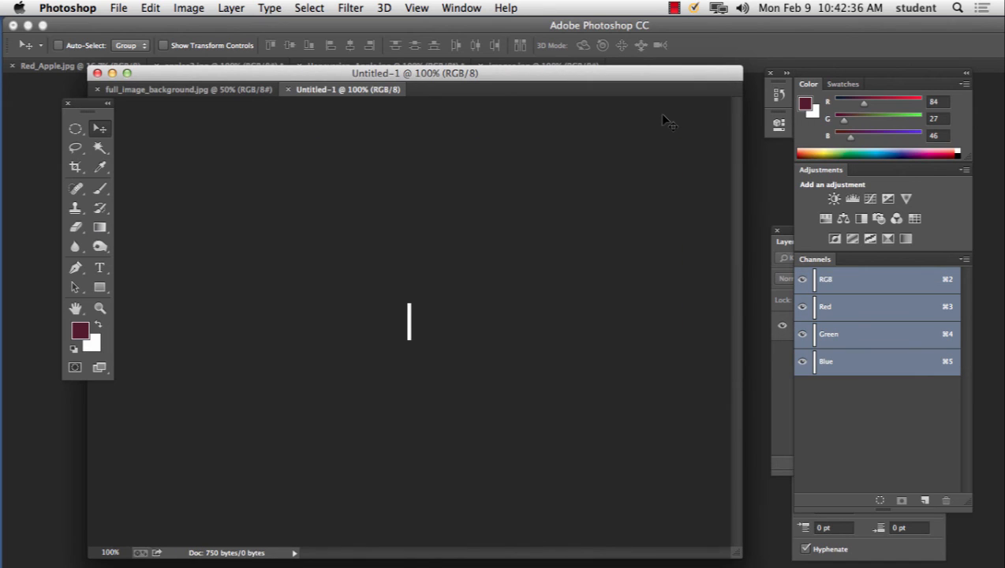
With the Gradient tool, edit the Foreground to Background gradient and change its starting colour stop to a bright pink
key(super+equal)
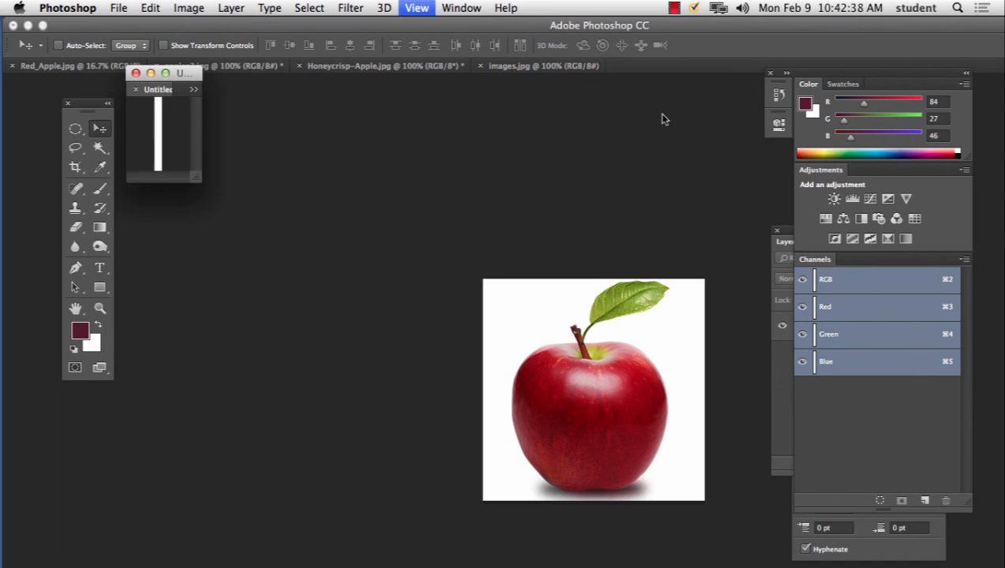
key(super+equal)
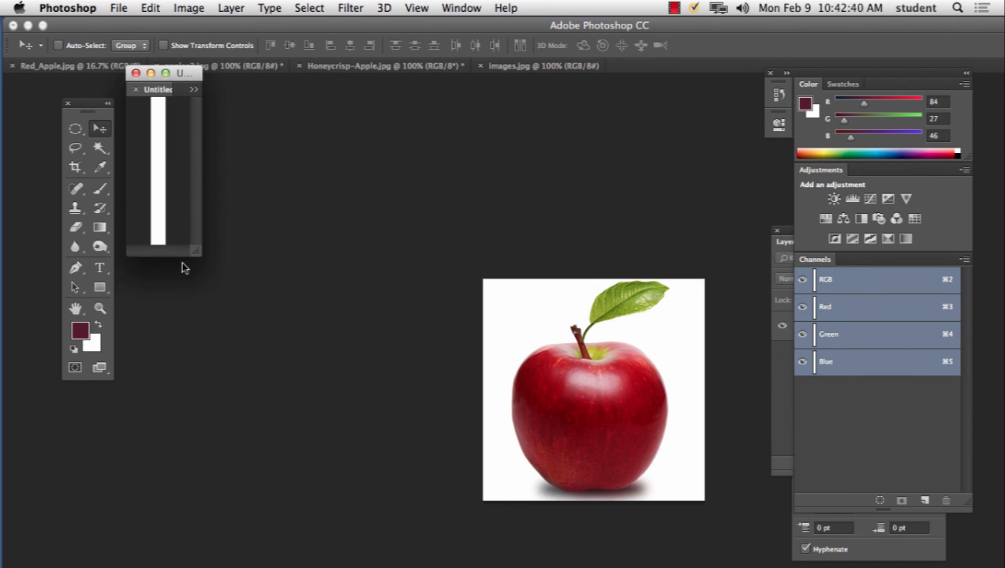
drag(197, 253, 766, 516)
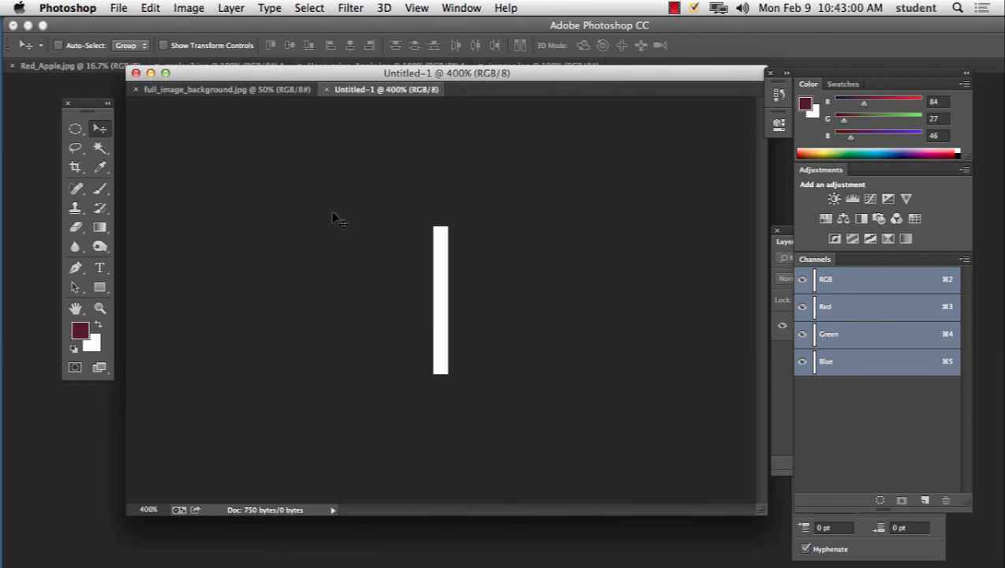
click(99, 229)
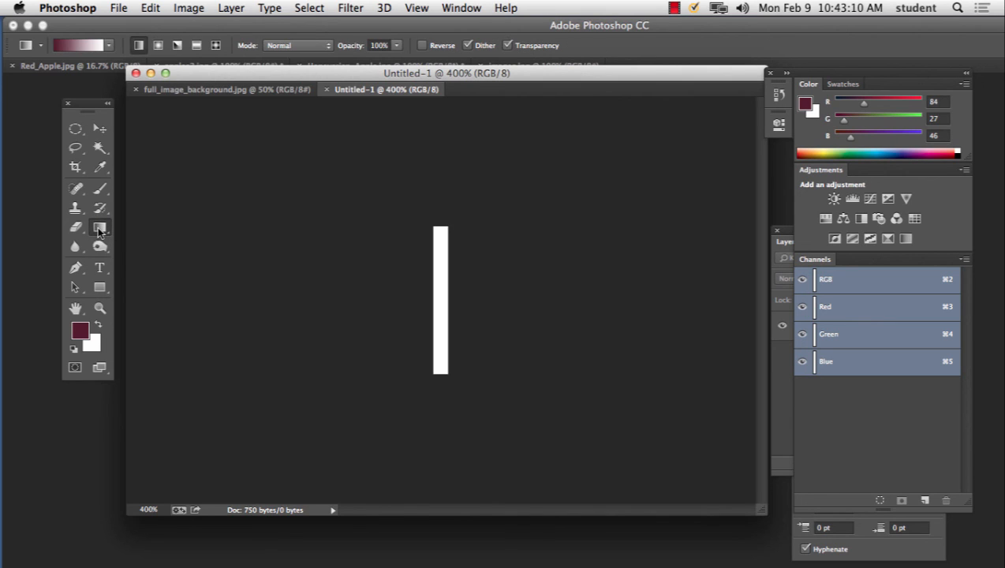
click(85, 49)
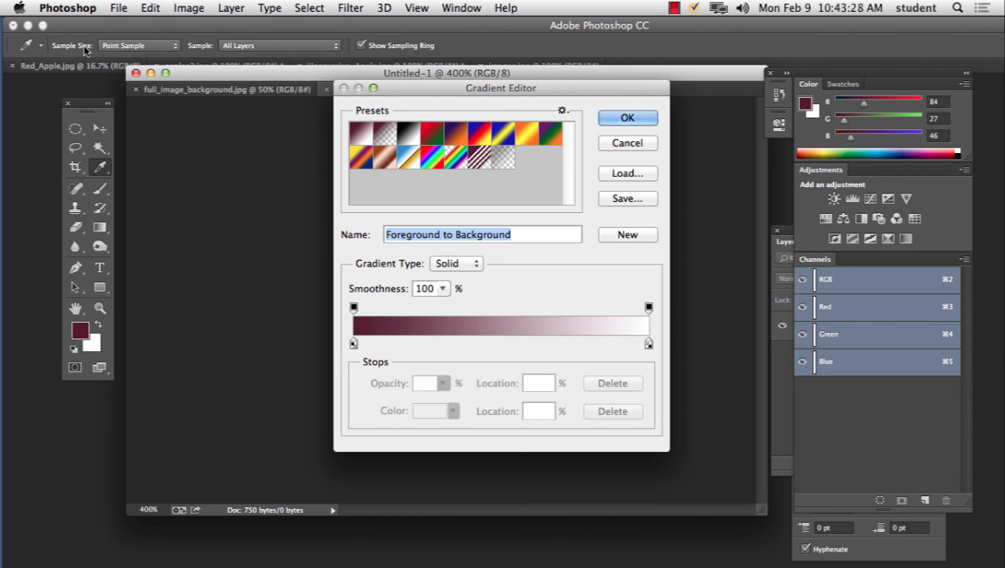
drag(461, 84, 614, 79)
click(507, 338)
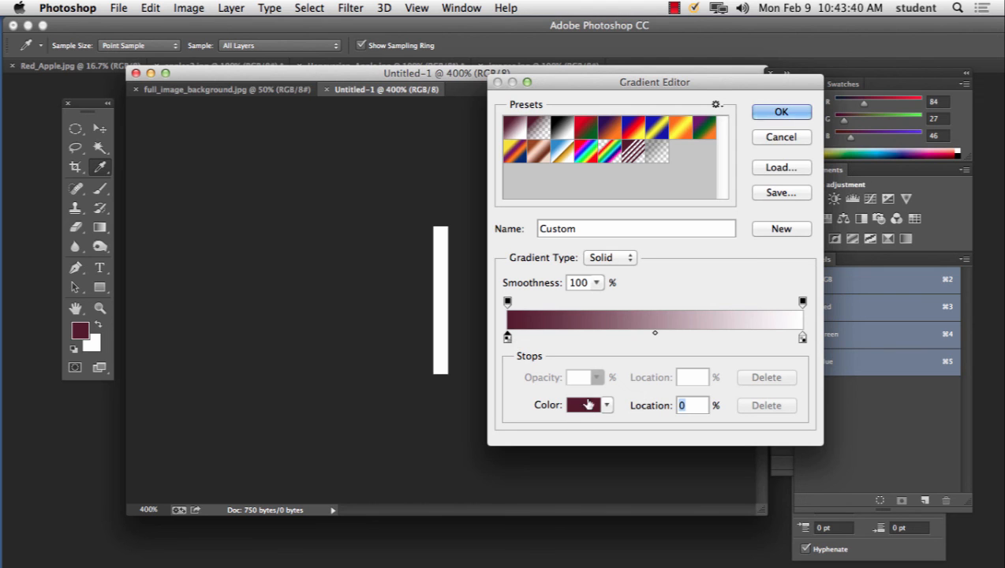
click(586, 405)
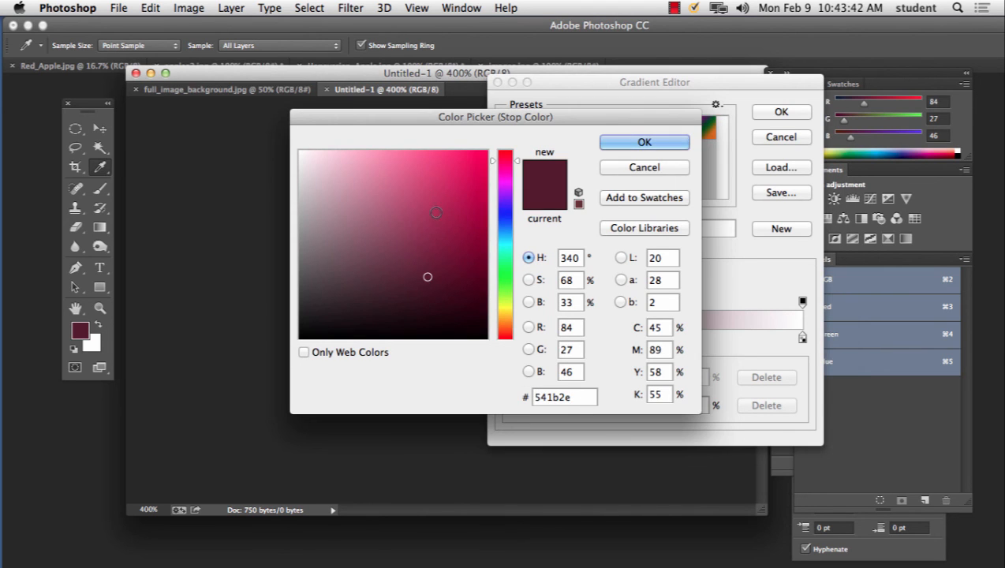
click(463, 161)
click(661, 143)
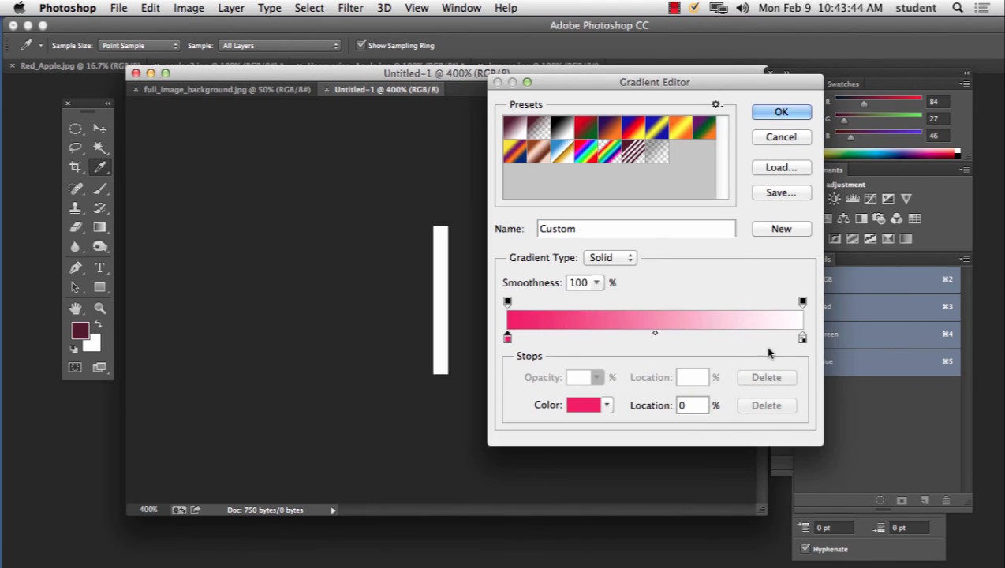
Keep white (ffffff) as the gradient's end colour and apply the gradient vertically from the strip's upper end to its lower end
click(802, 339)
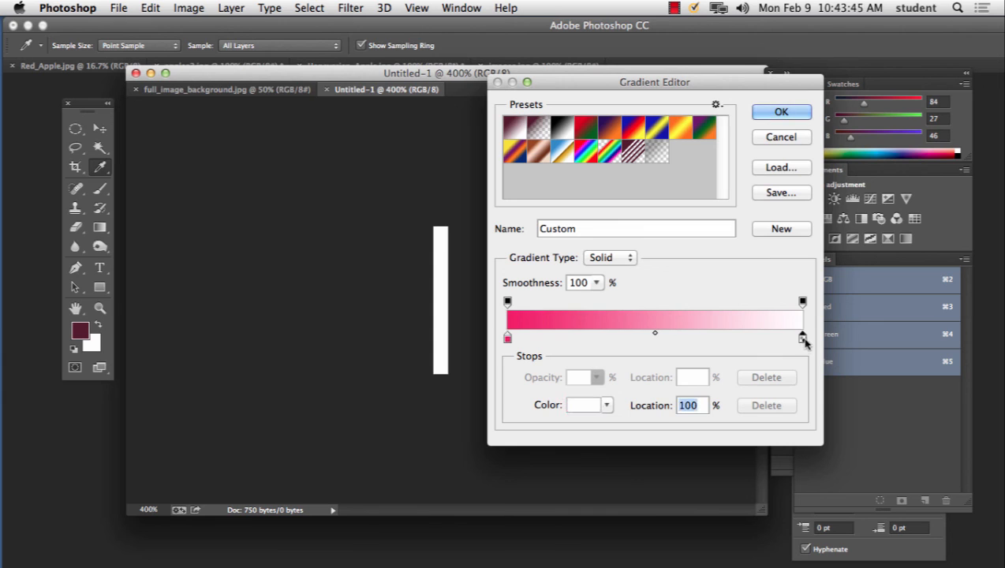
click(596, 407)
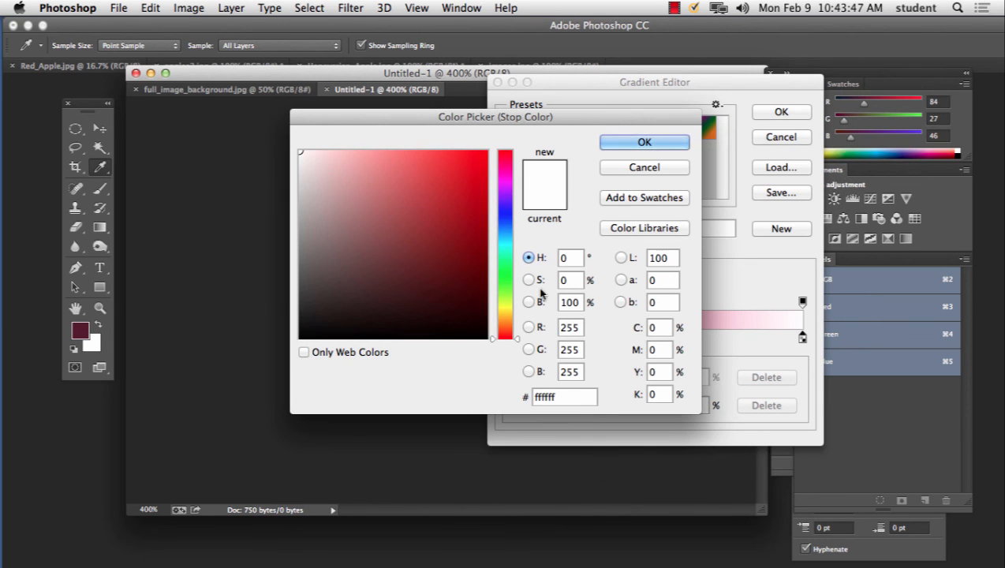
click(658, 145)
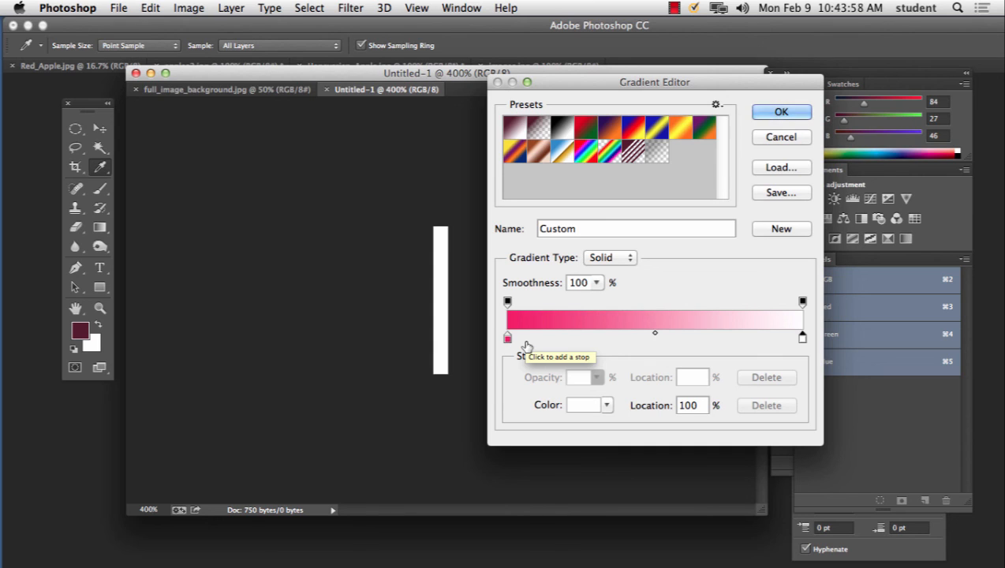
click(792, 115)
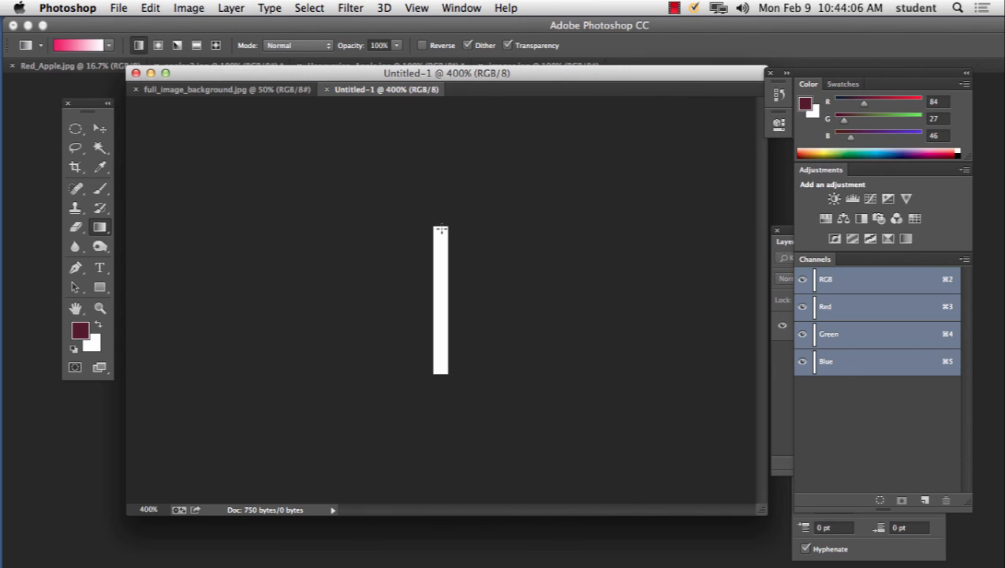
drag(440, 229, 442, 368)
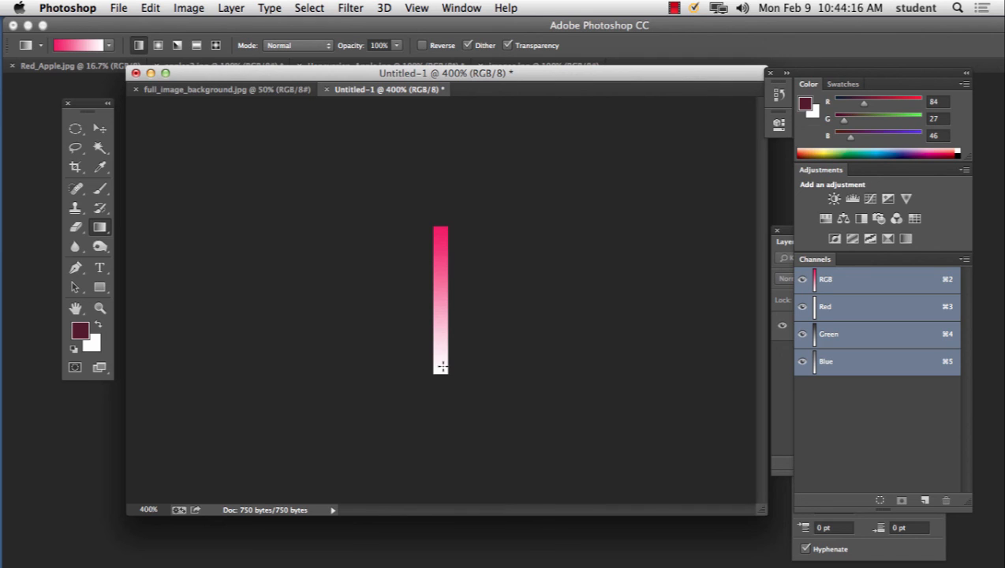
click(674, 8)
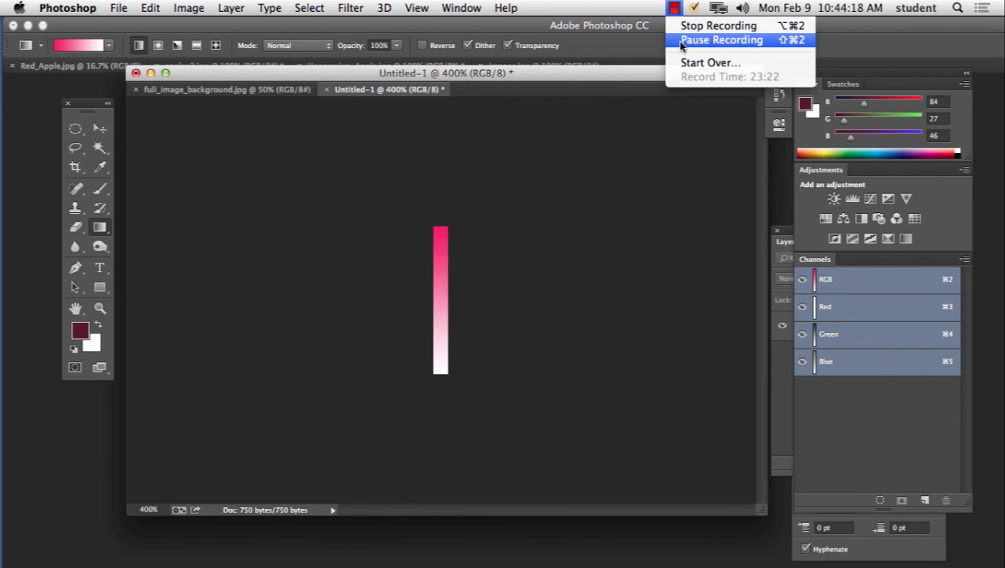
click(681, 41)
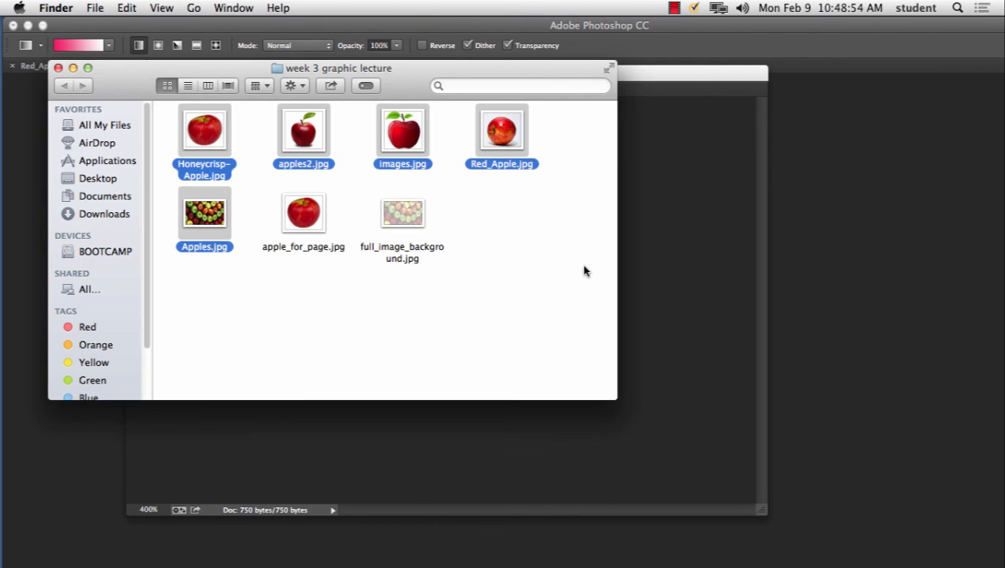
click(745, 248)
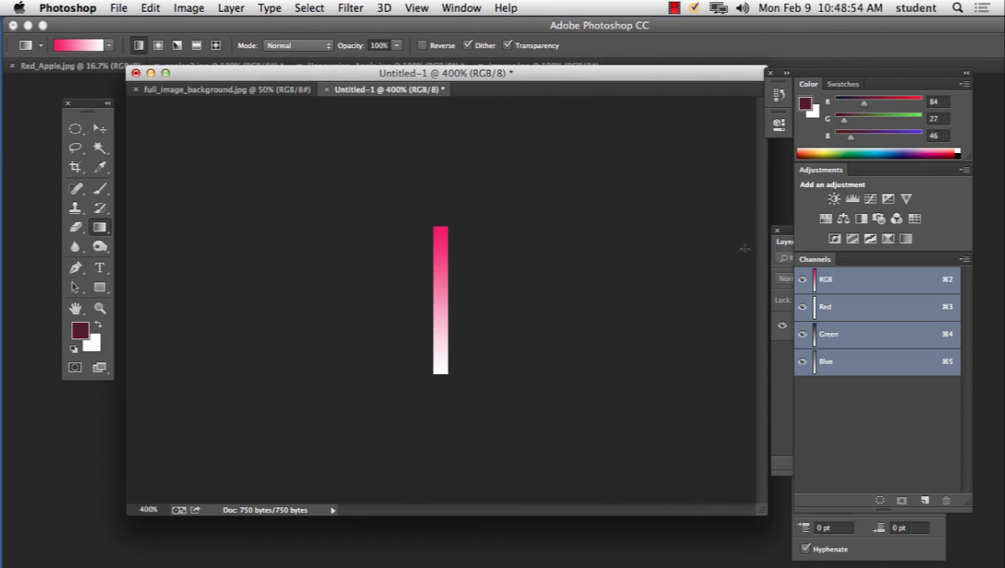
Save the gradient strip as gradient_background.jpg in the week 3 graphic lecture folder, as a Baseline ("Standard") JPEG at quality 12
click(120, 8)
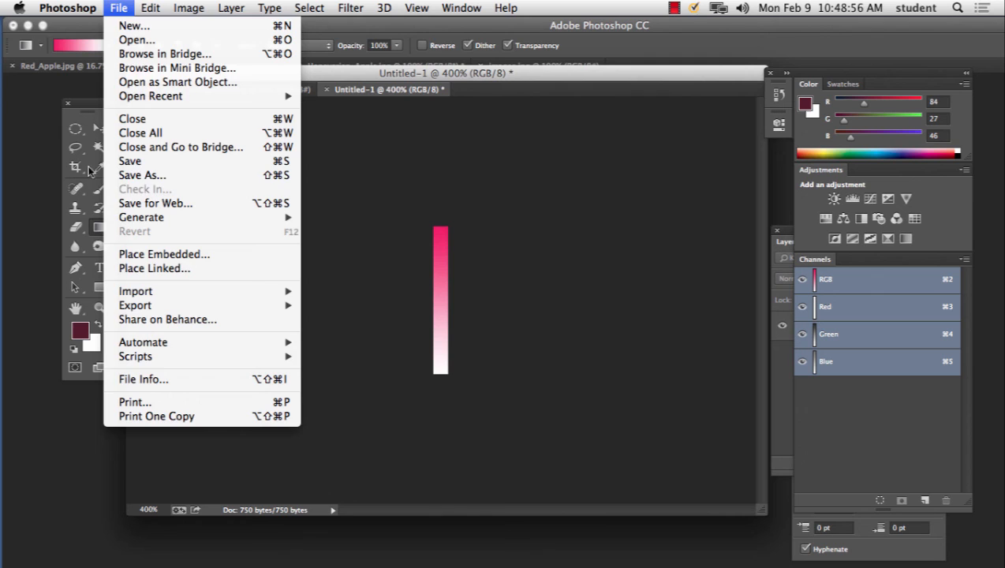
click(132, 175)
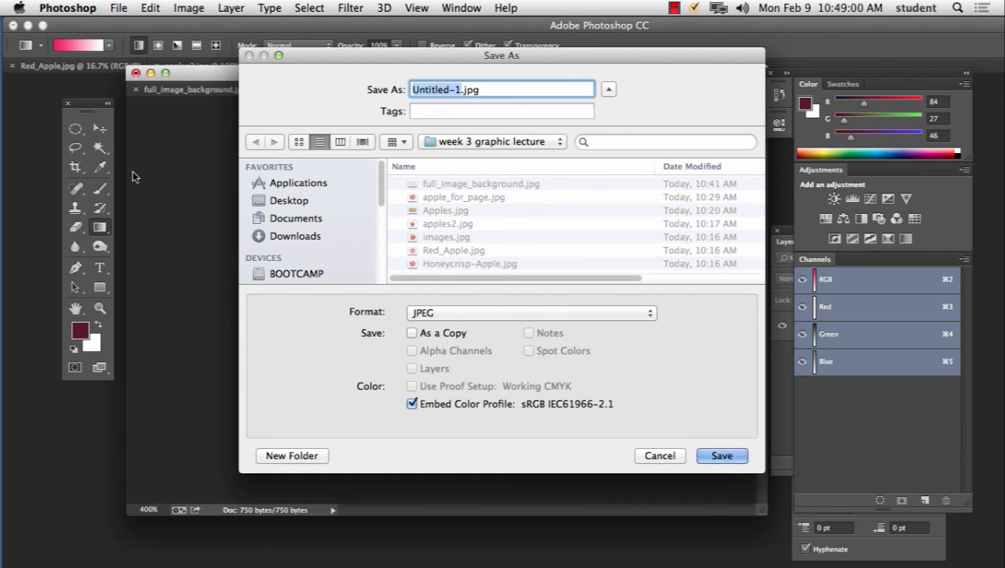
text(grad)
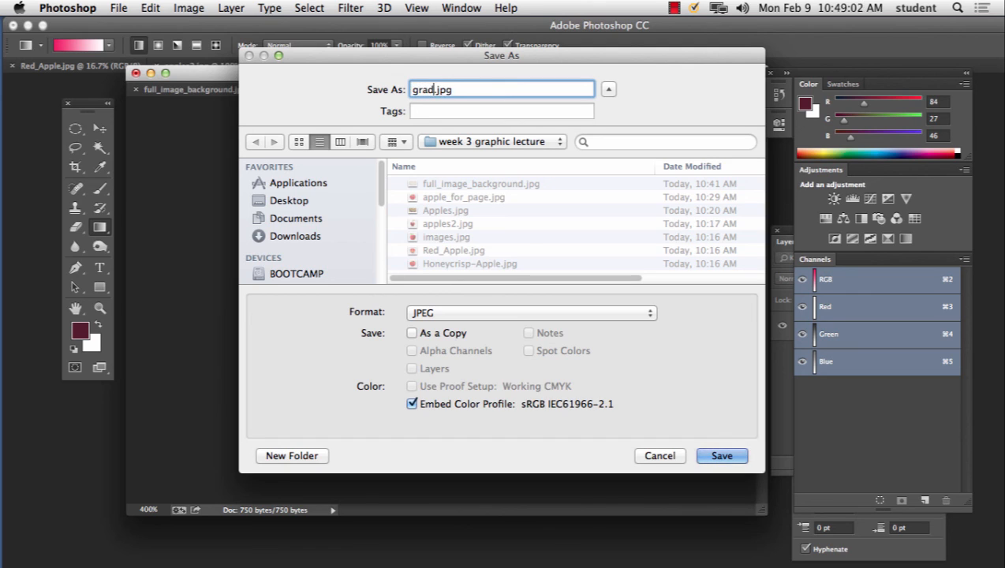
text(ient_back)
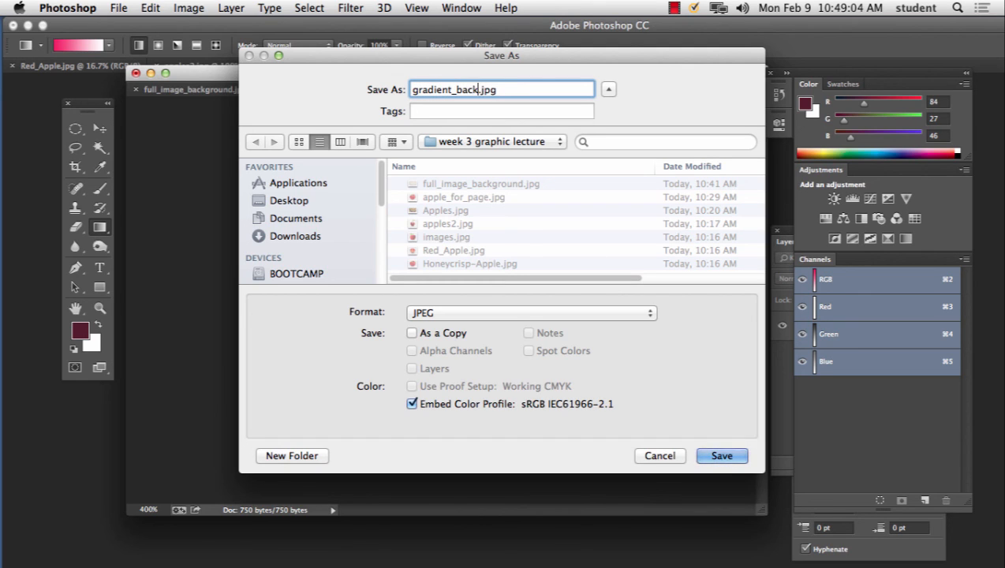
text(ground)
click(722, 455)
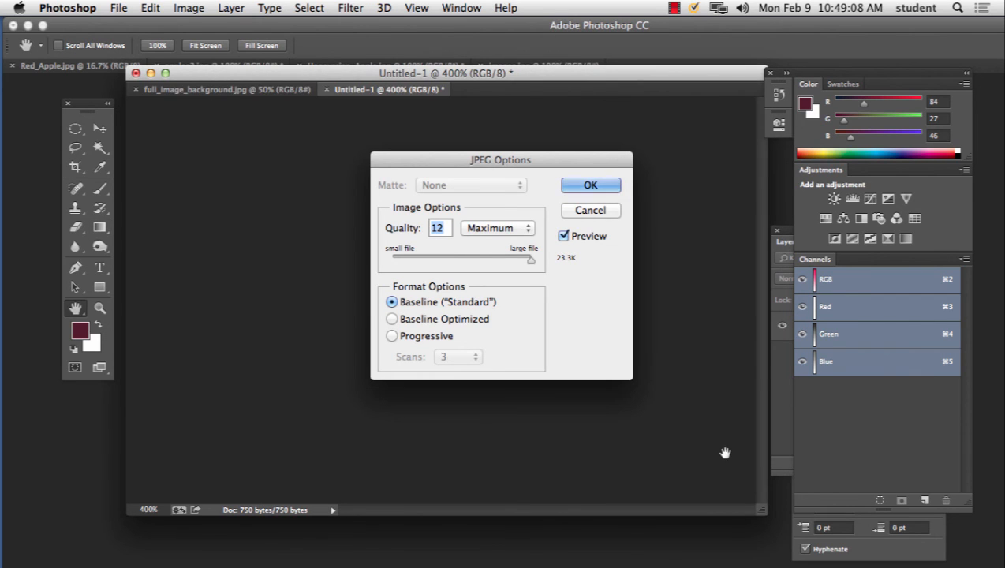
click(607, 189)
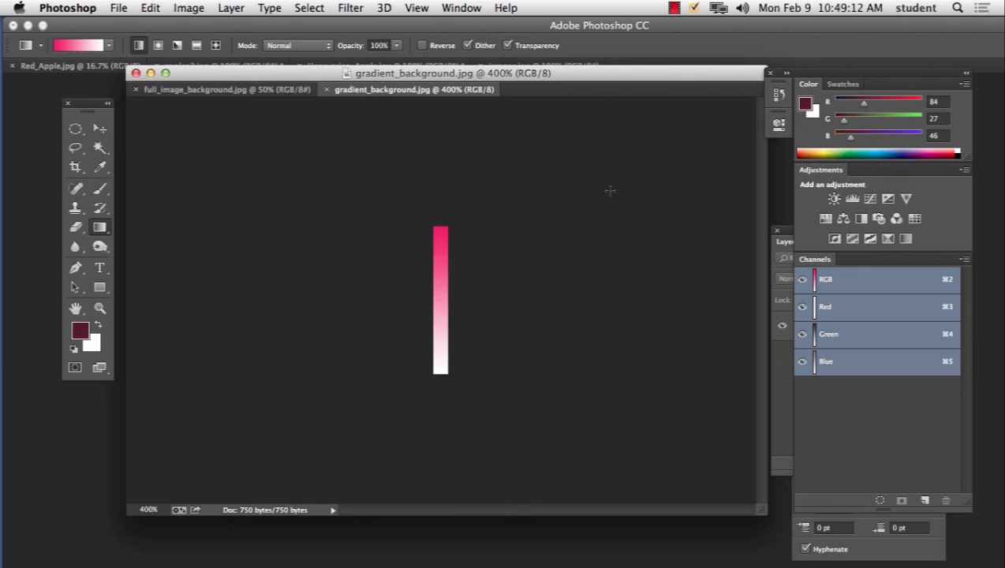
Quit Photoshop, closing all the open images
click(84, 8)
click(79, 8)
click(79, 7)
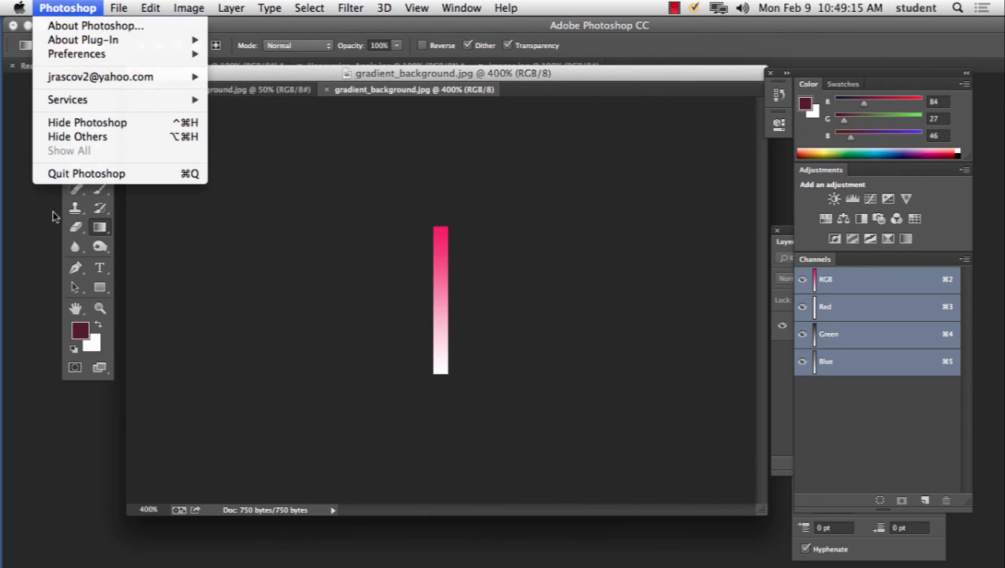
click(103, 175)
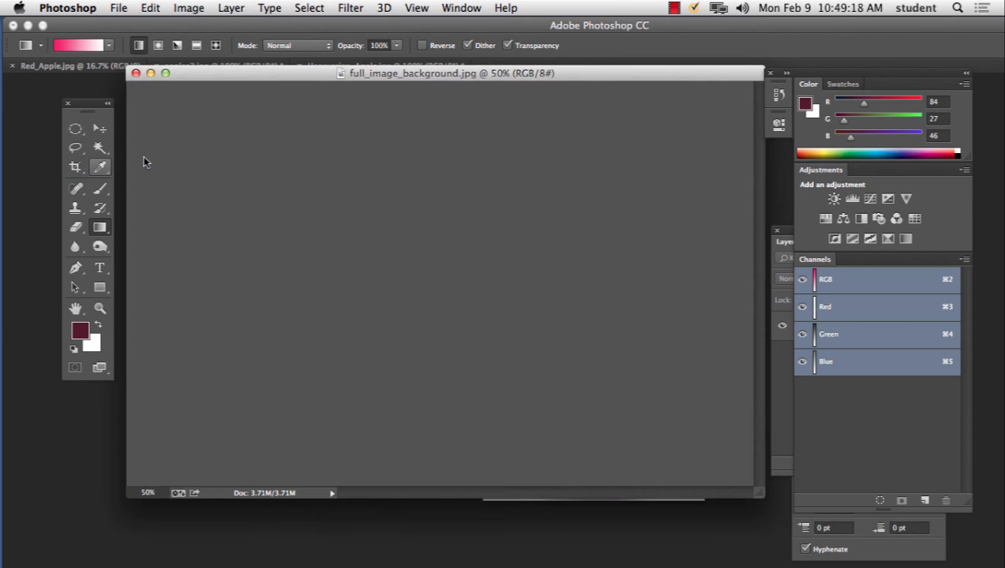
click(456, 213)
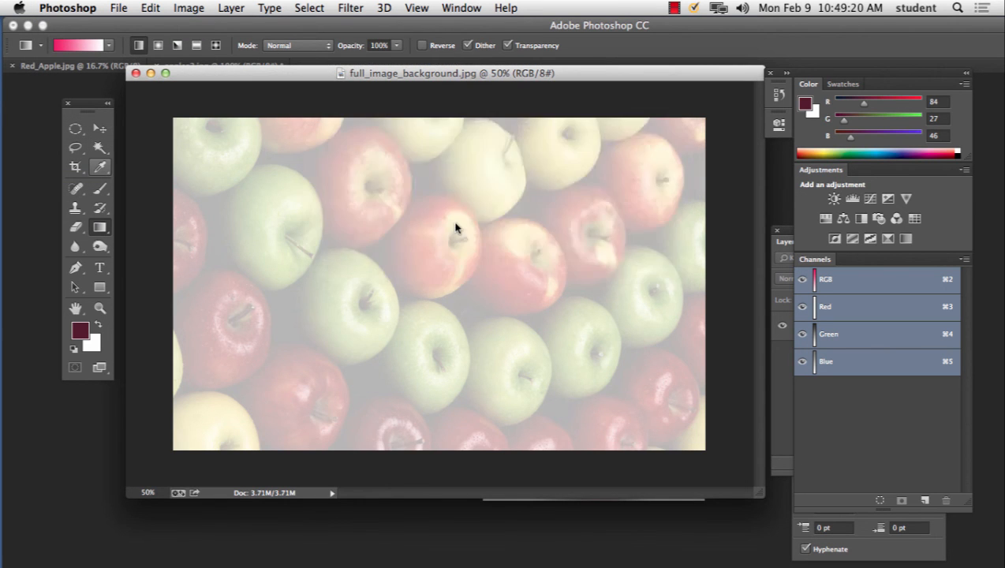
click(455, 224)
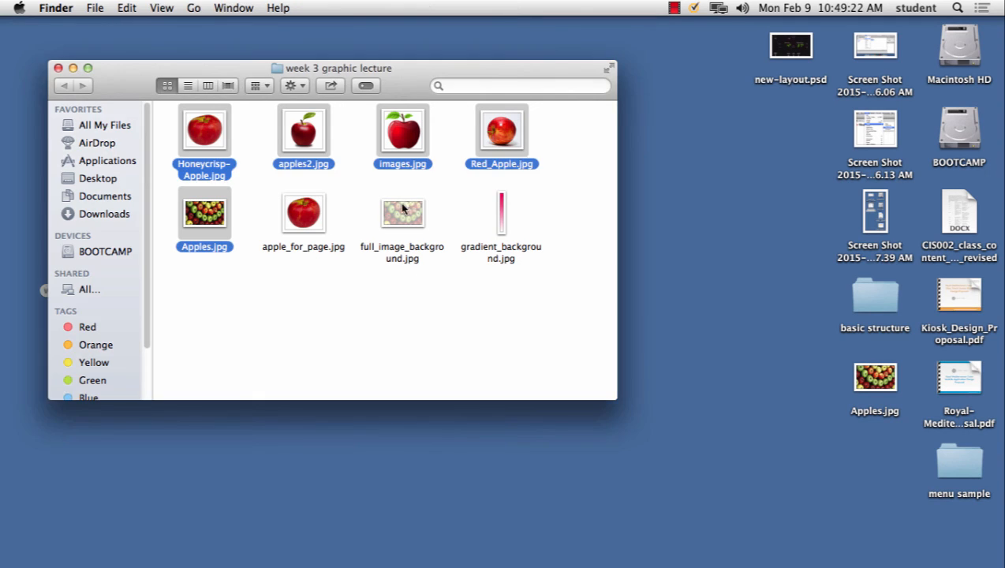
Deselect the image files and close the week 3 graphic lecture folder window
click(387, 323)
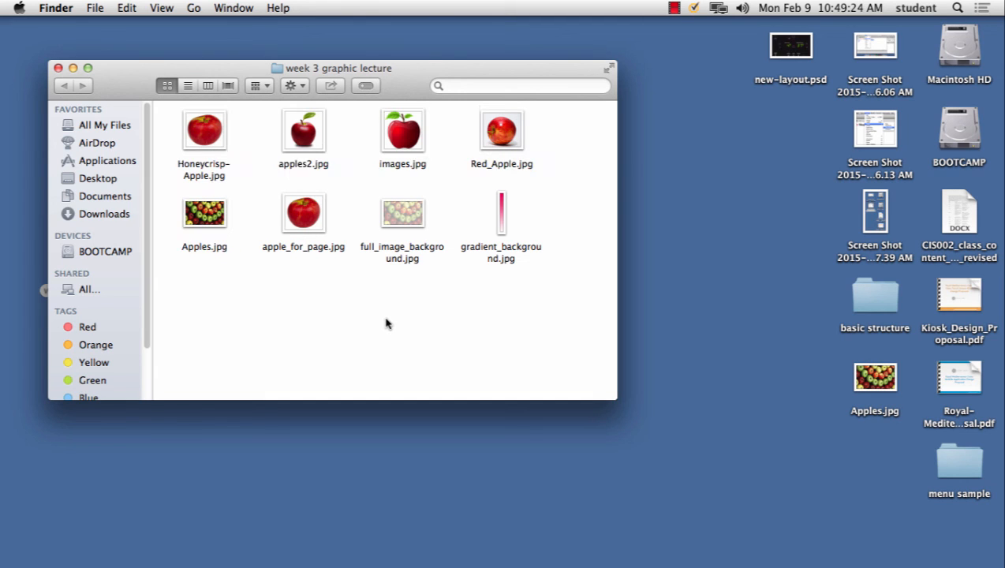
click(58, 68)
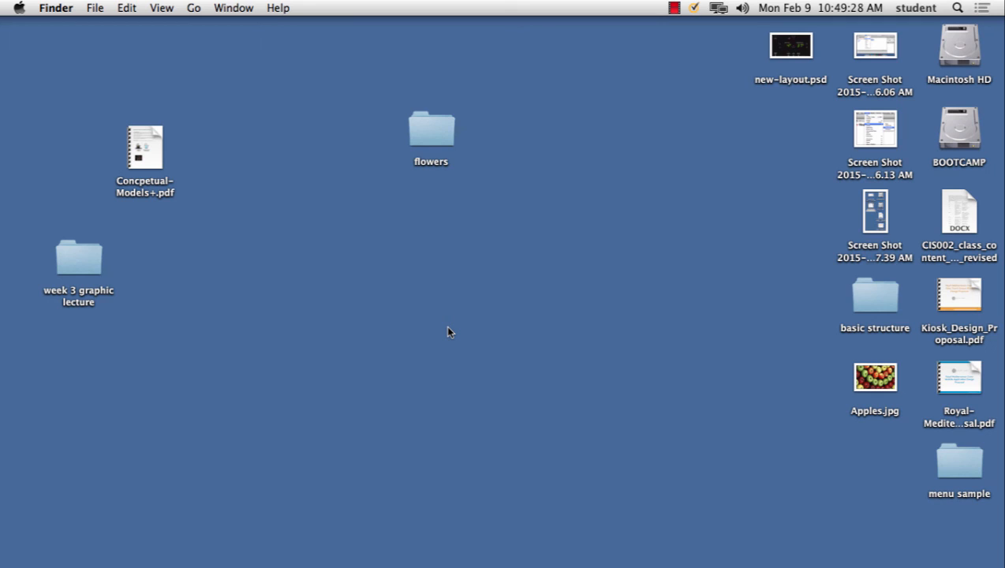
mouse_move(575, 565)
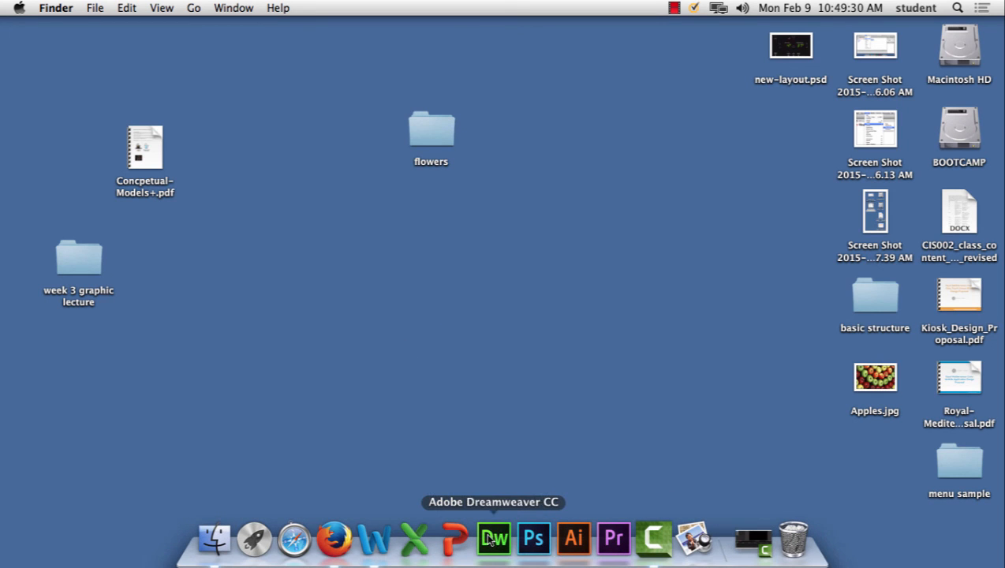